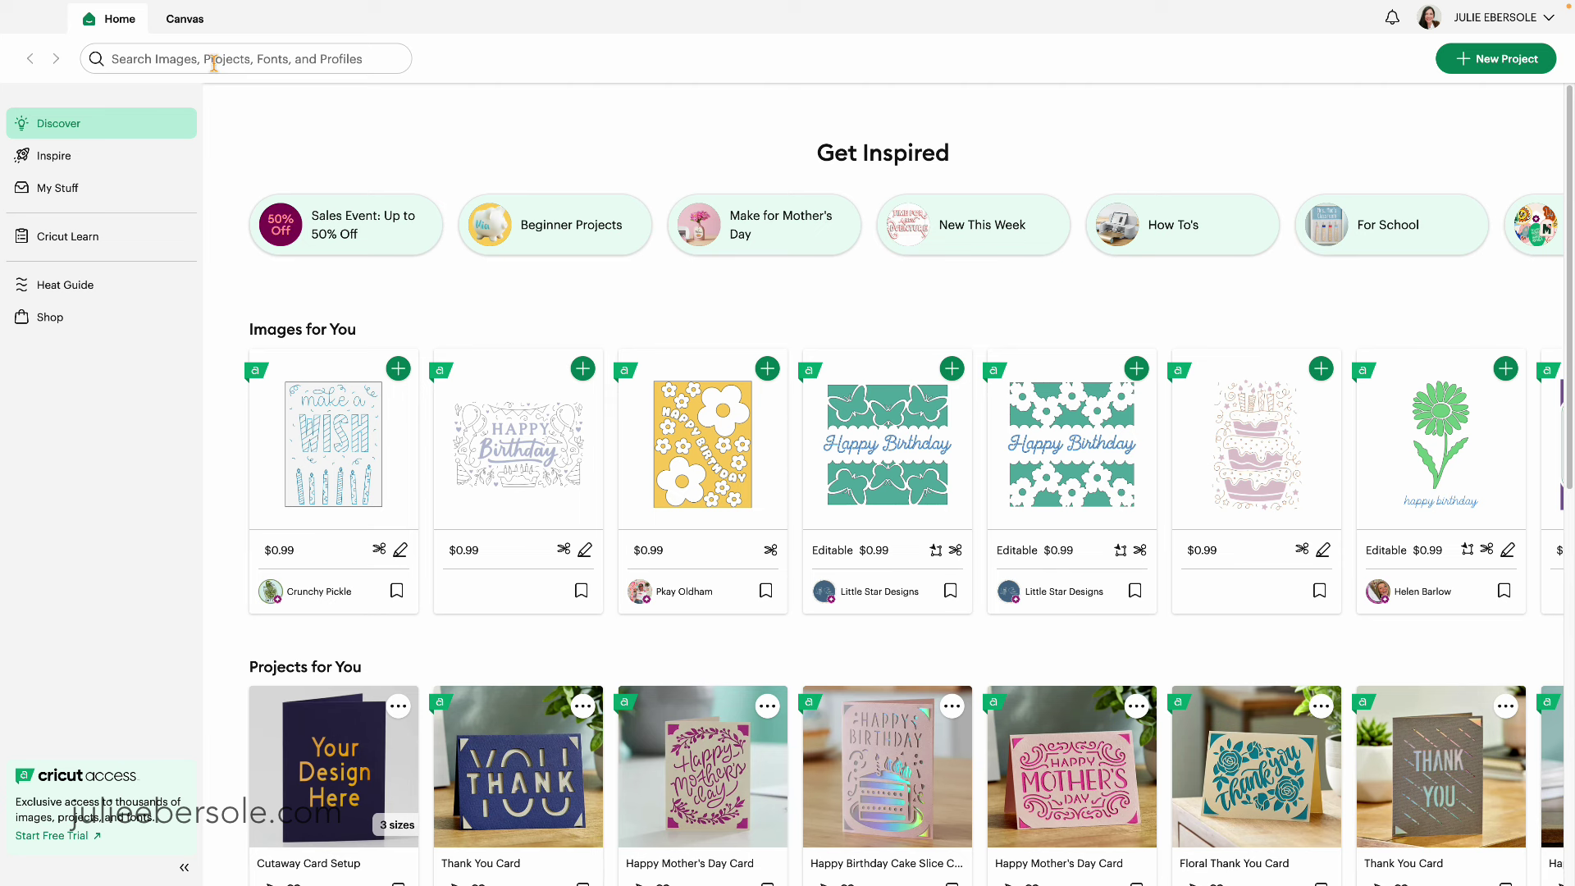
Start a blank Untitled Project canvas and bring up the Upload Image page.
left_click(195, 23)
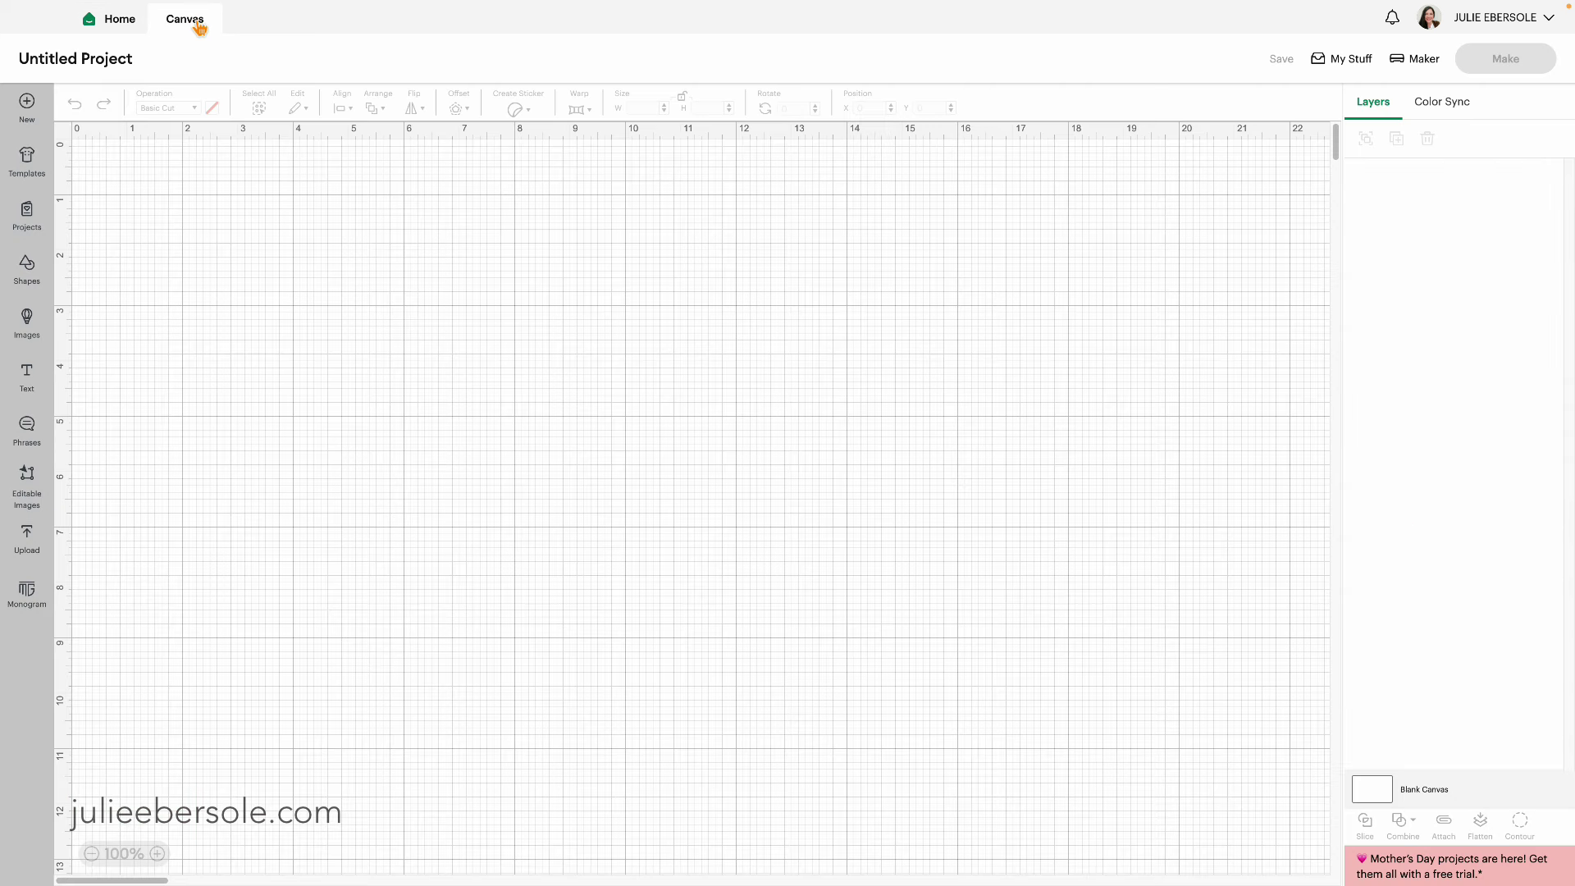
left_click(28, 551)
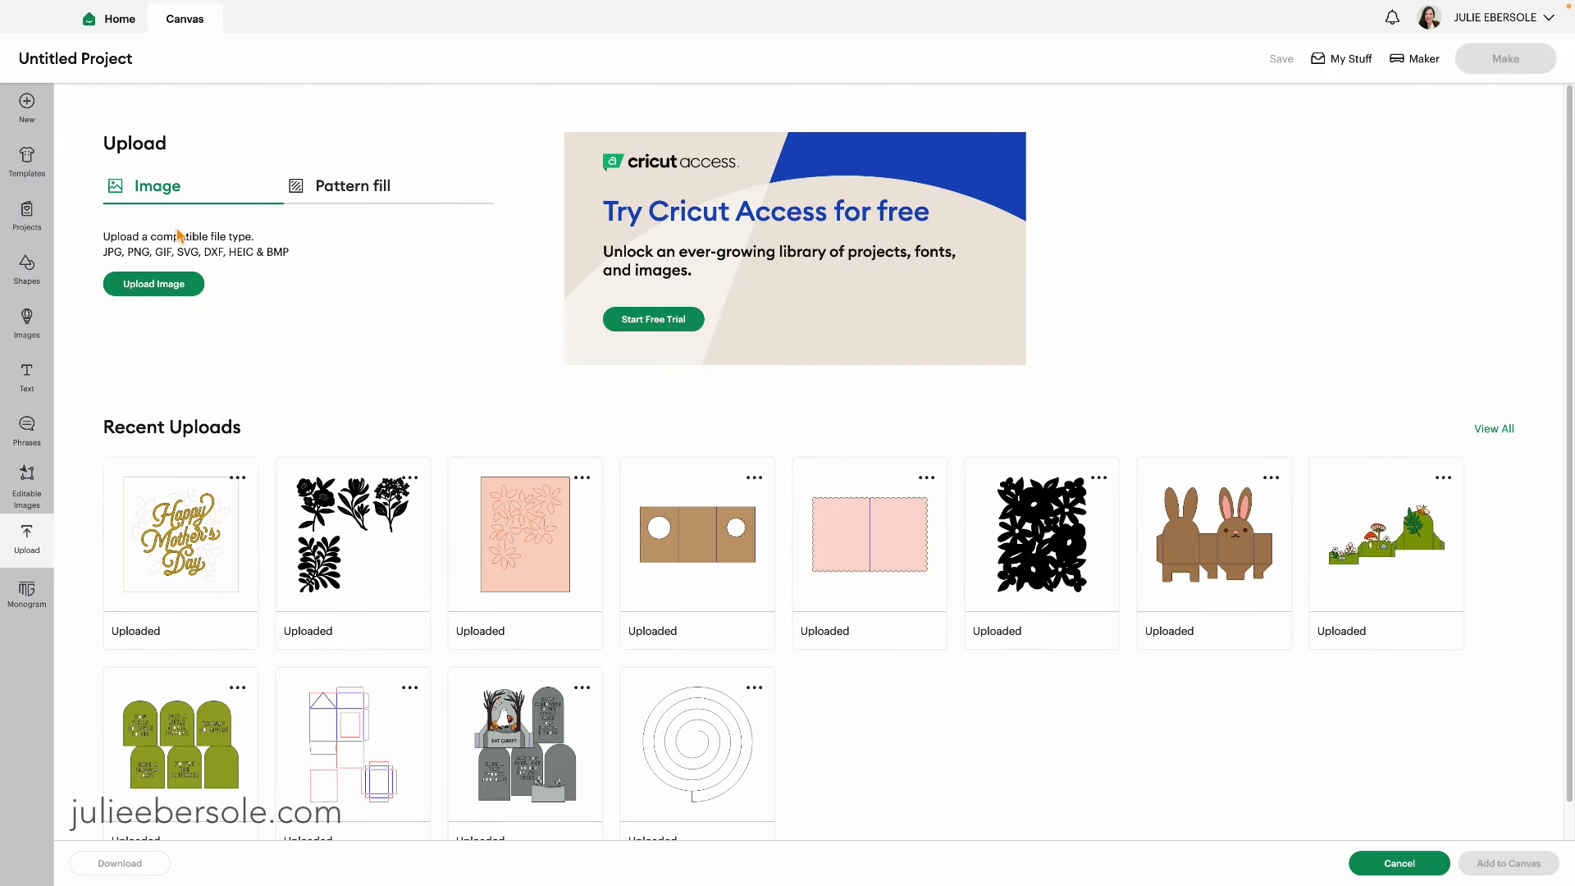
left_click(181, 289)
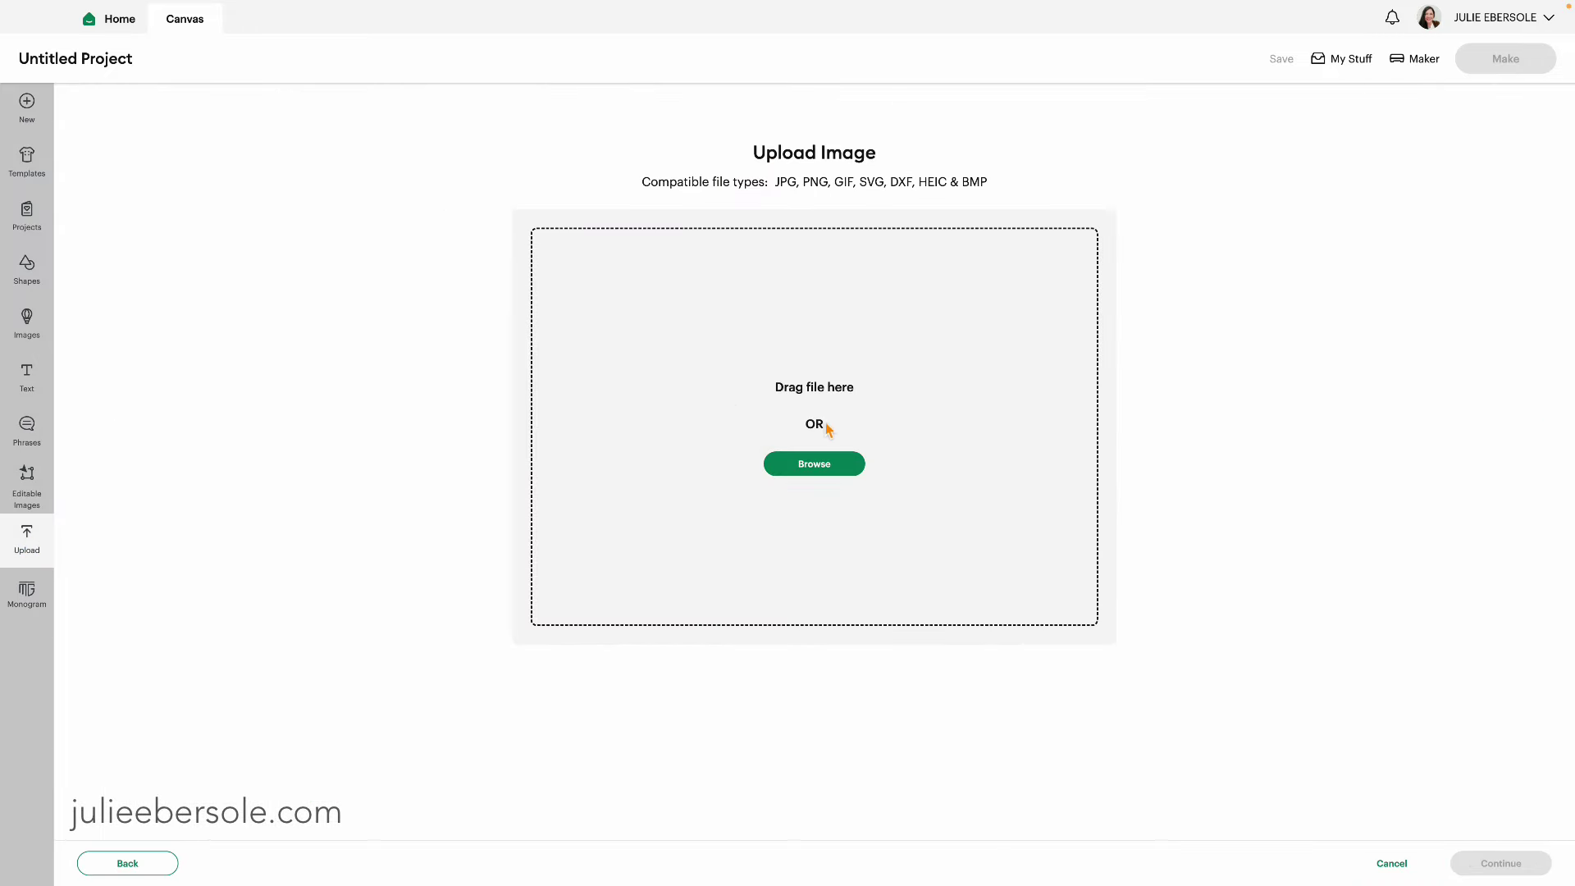
Search Finder for 'single path ditsy' and open single-path-ditsy-floral-bkgrd.svg for upload.
left_click(835, 469)
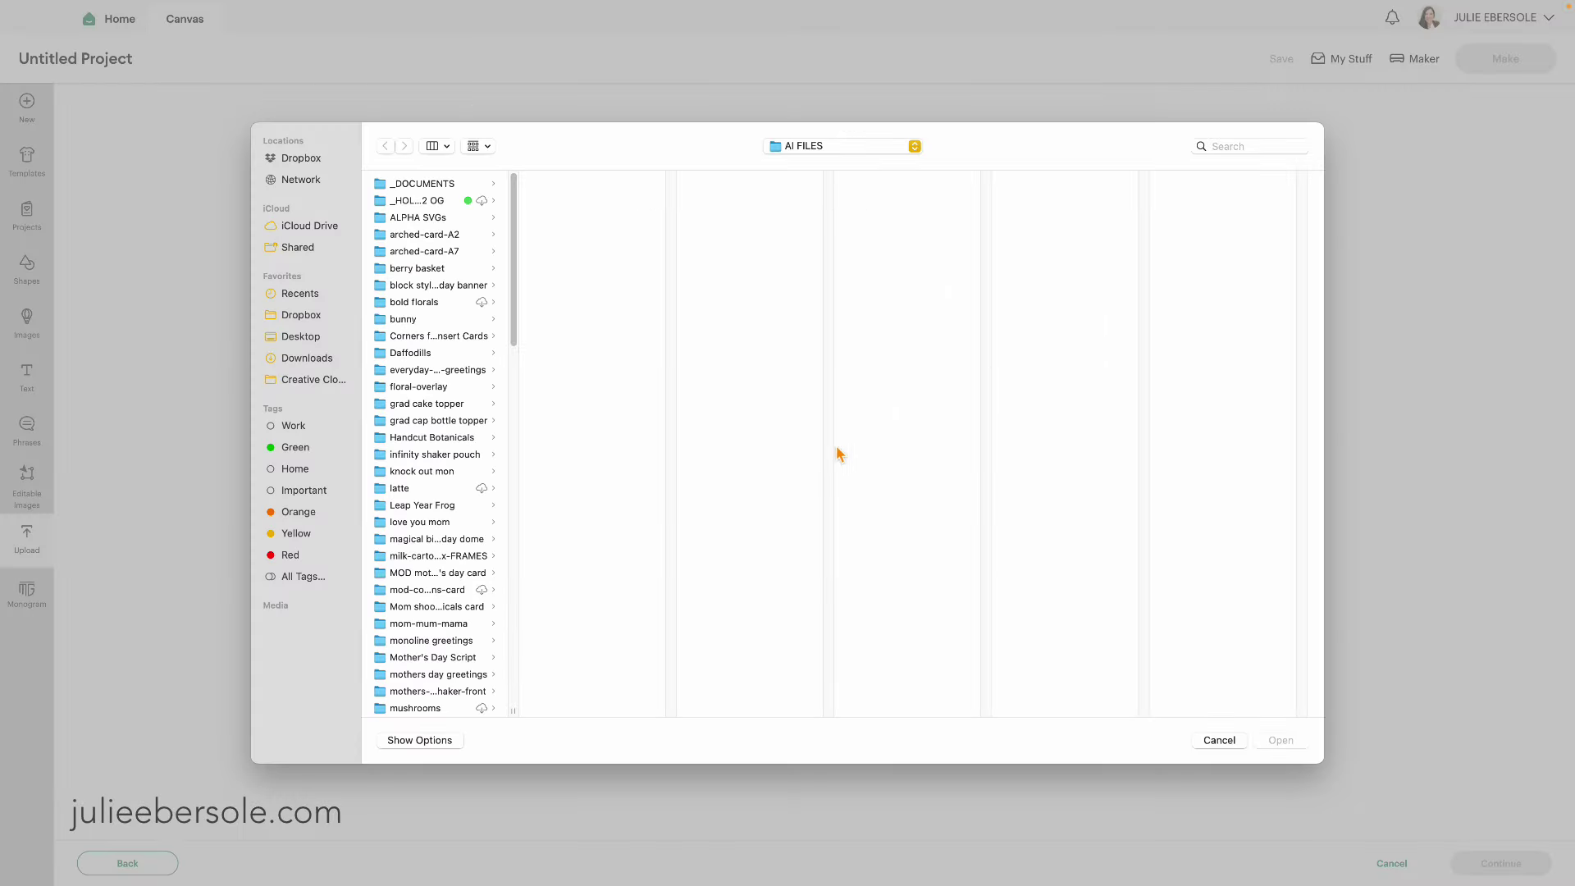
left_click(1249, 148)
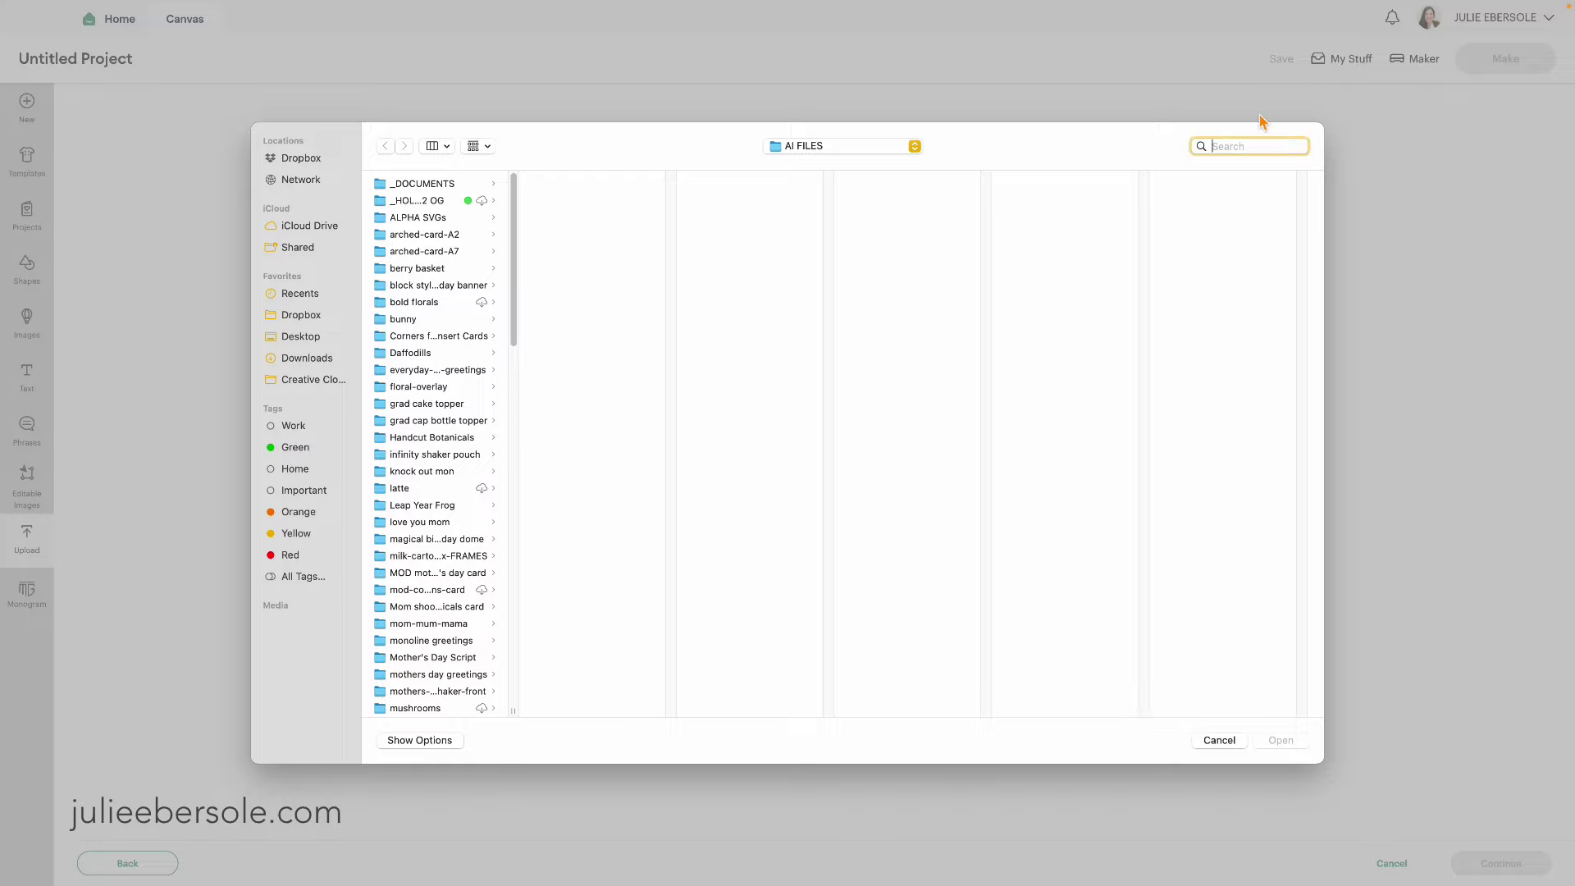
type("singl")
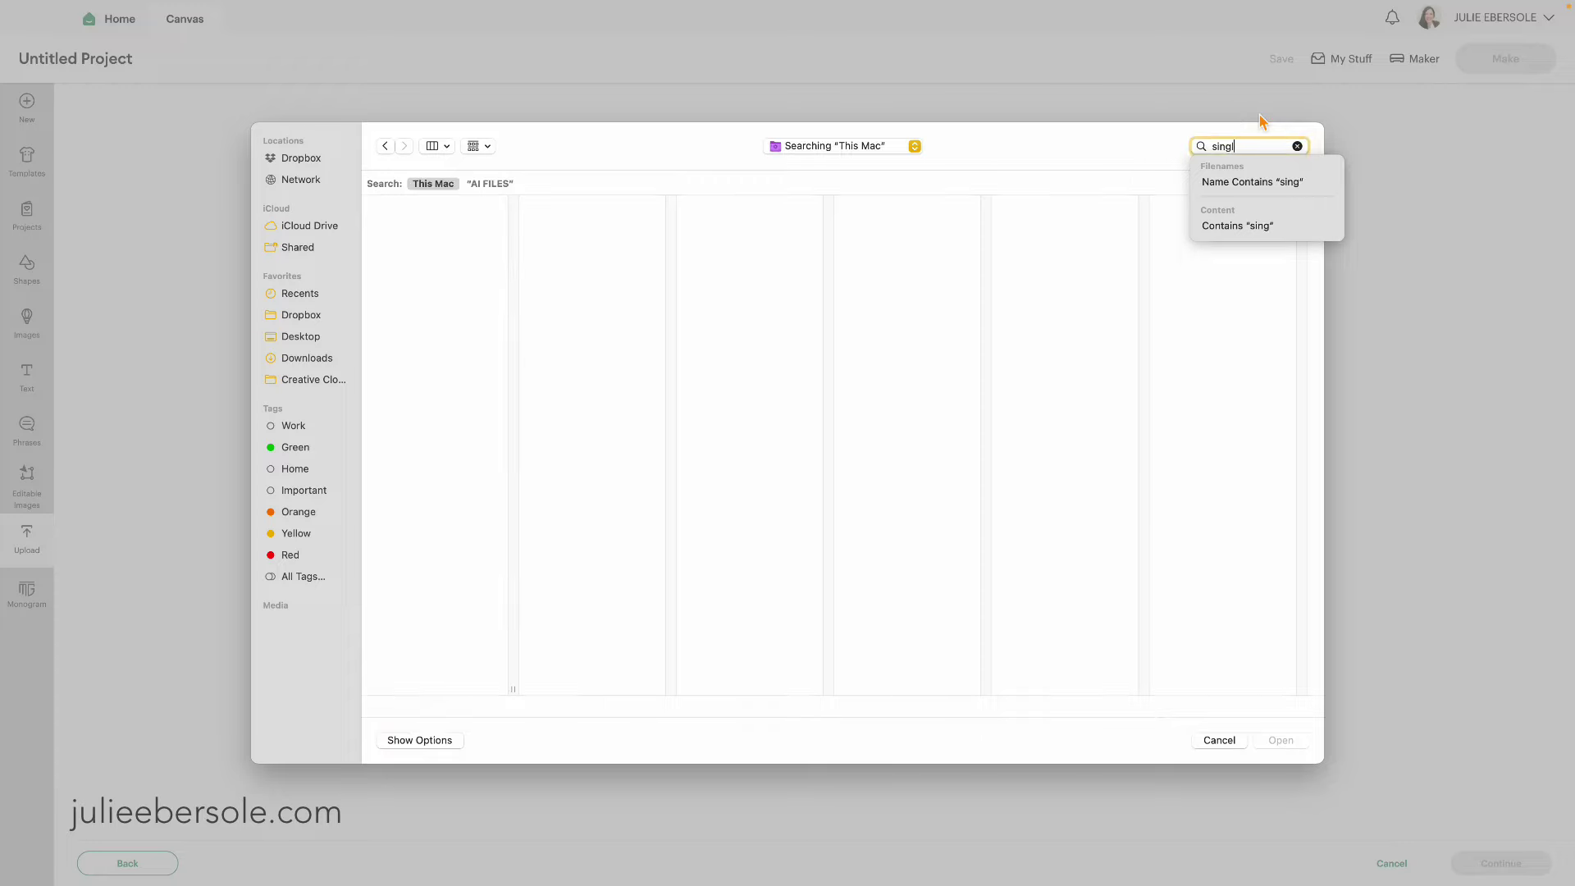
type("e path")
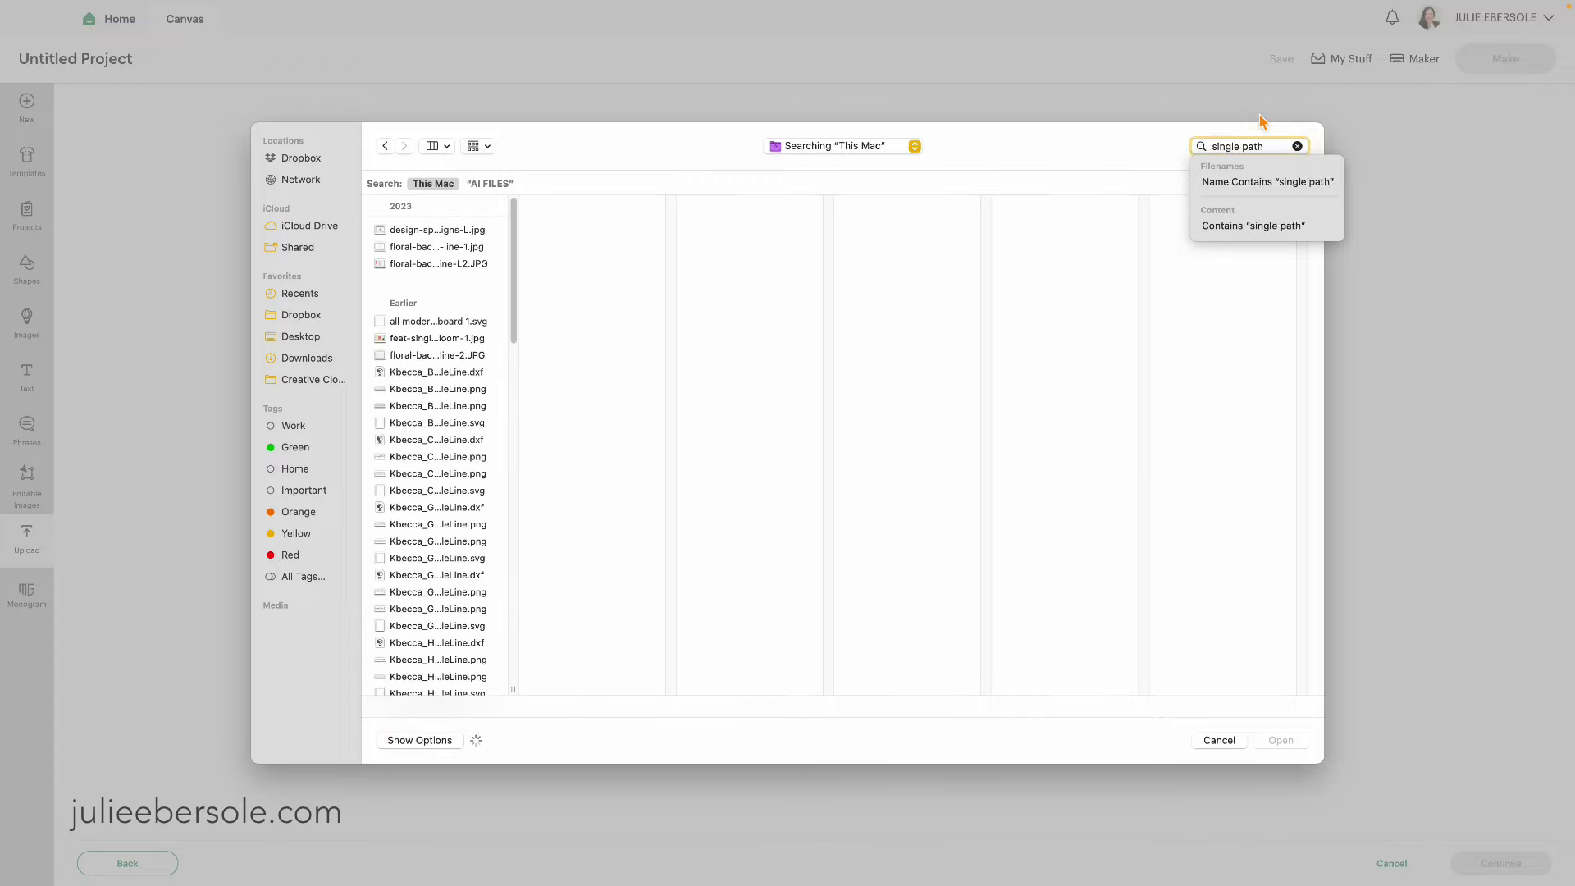
type(" ditsy")
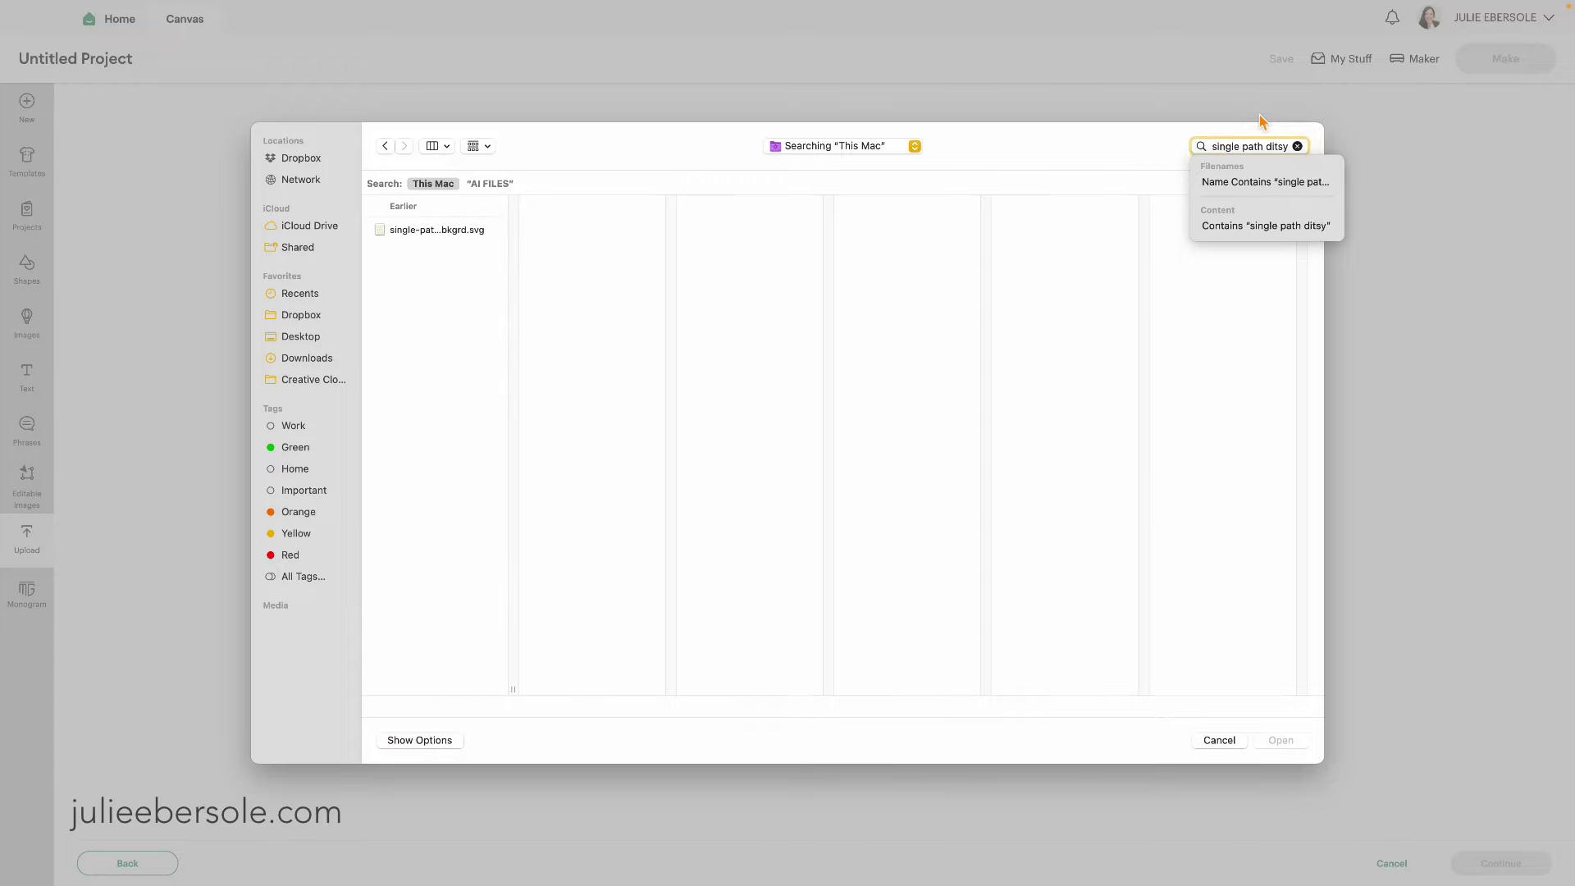
left_click(415, 232)
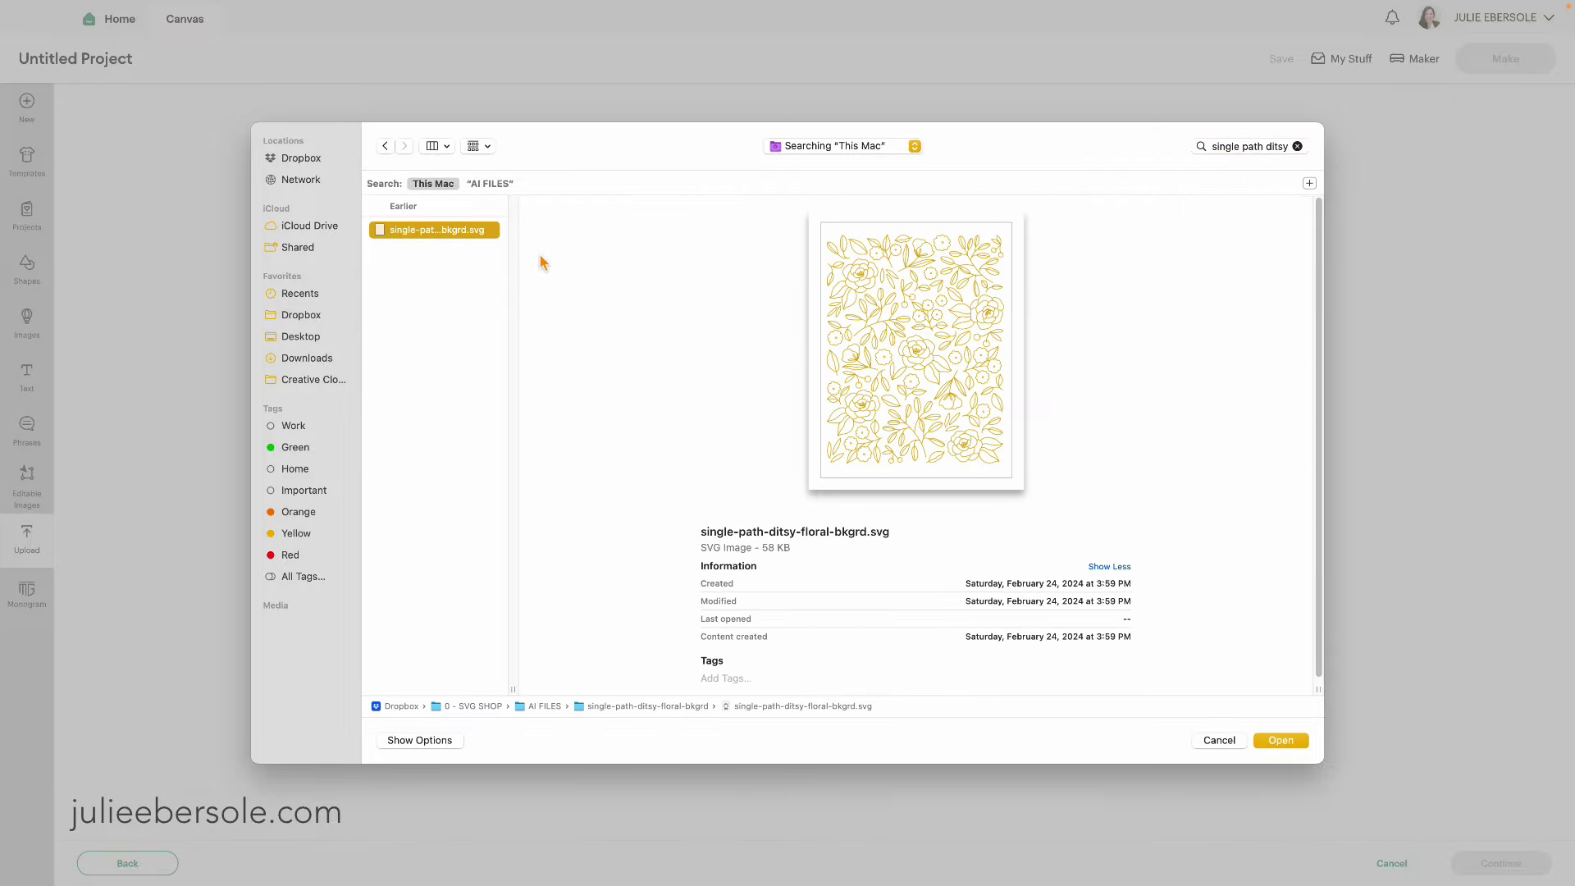
left_click(1287, 741)
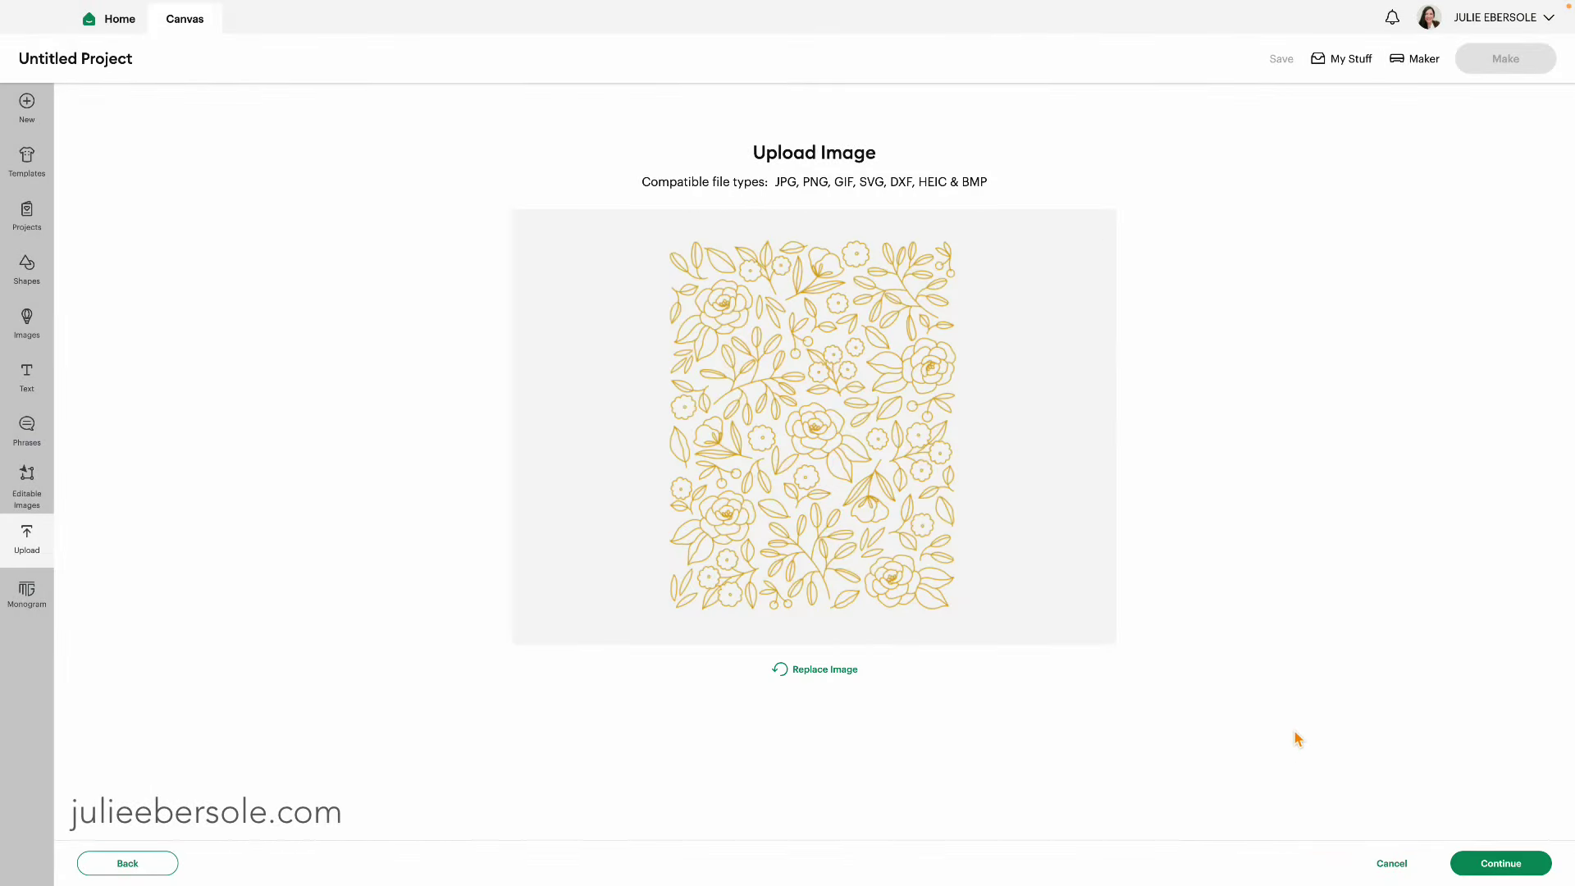
Upload the floral SVG, keeping its name, and place it as a 4.254 × 5.506 in layer.
left_click(1514, 868)
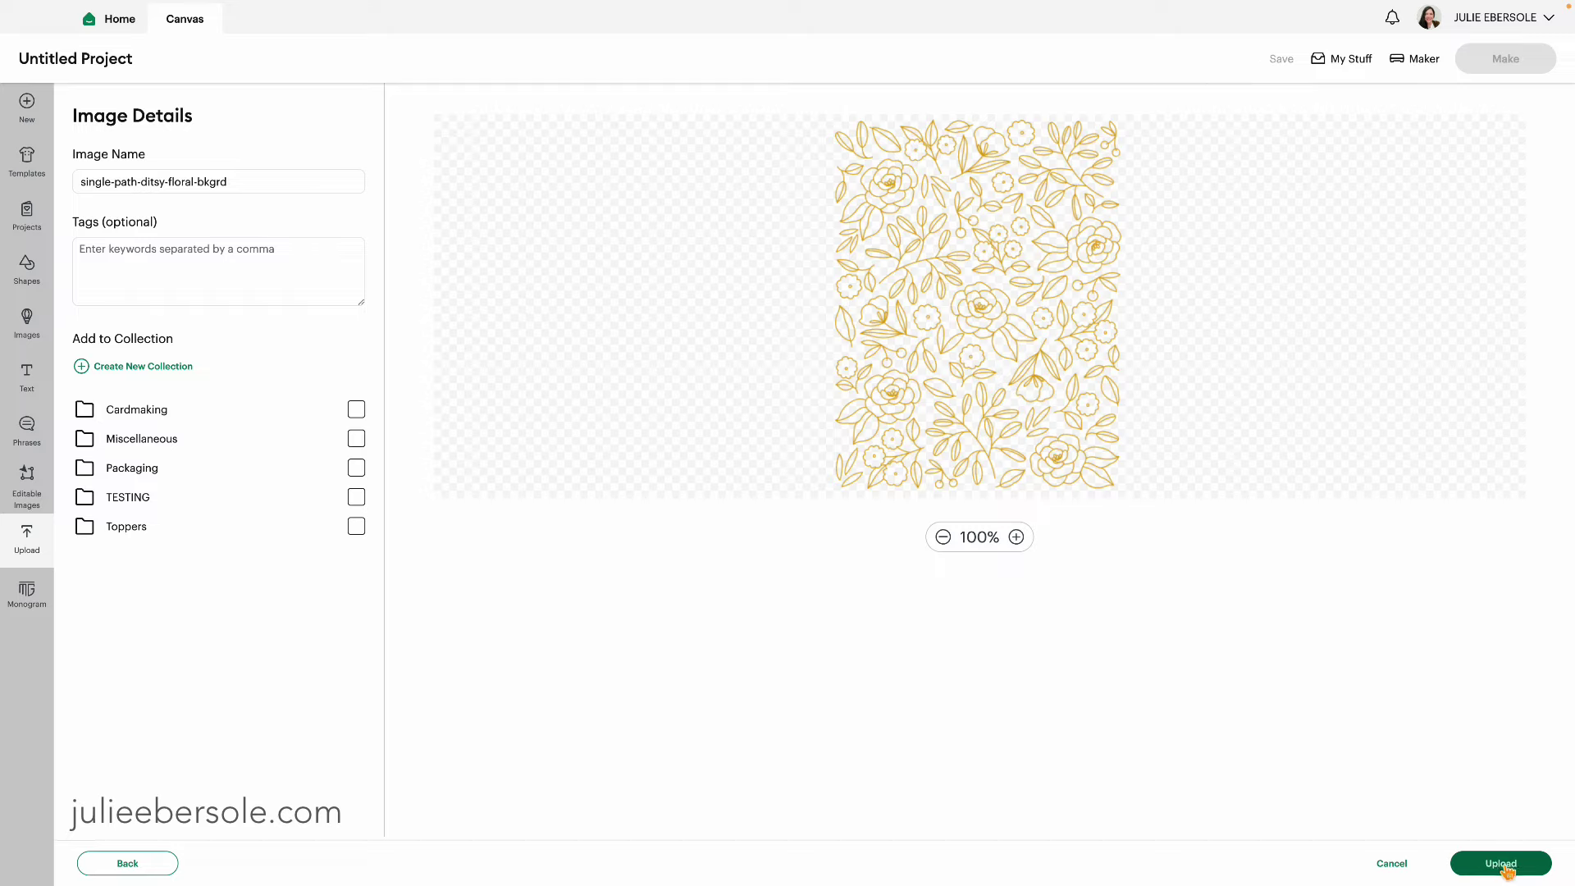
left_click(1501, 860)
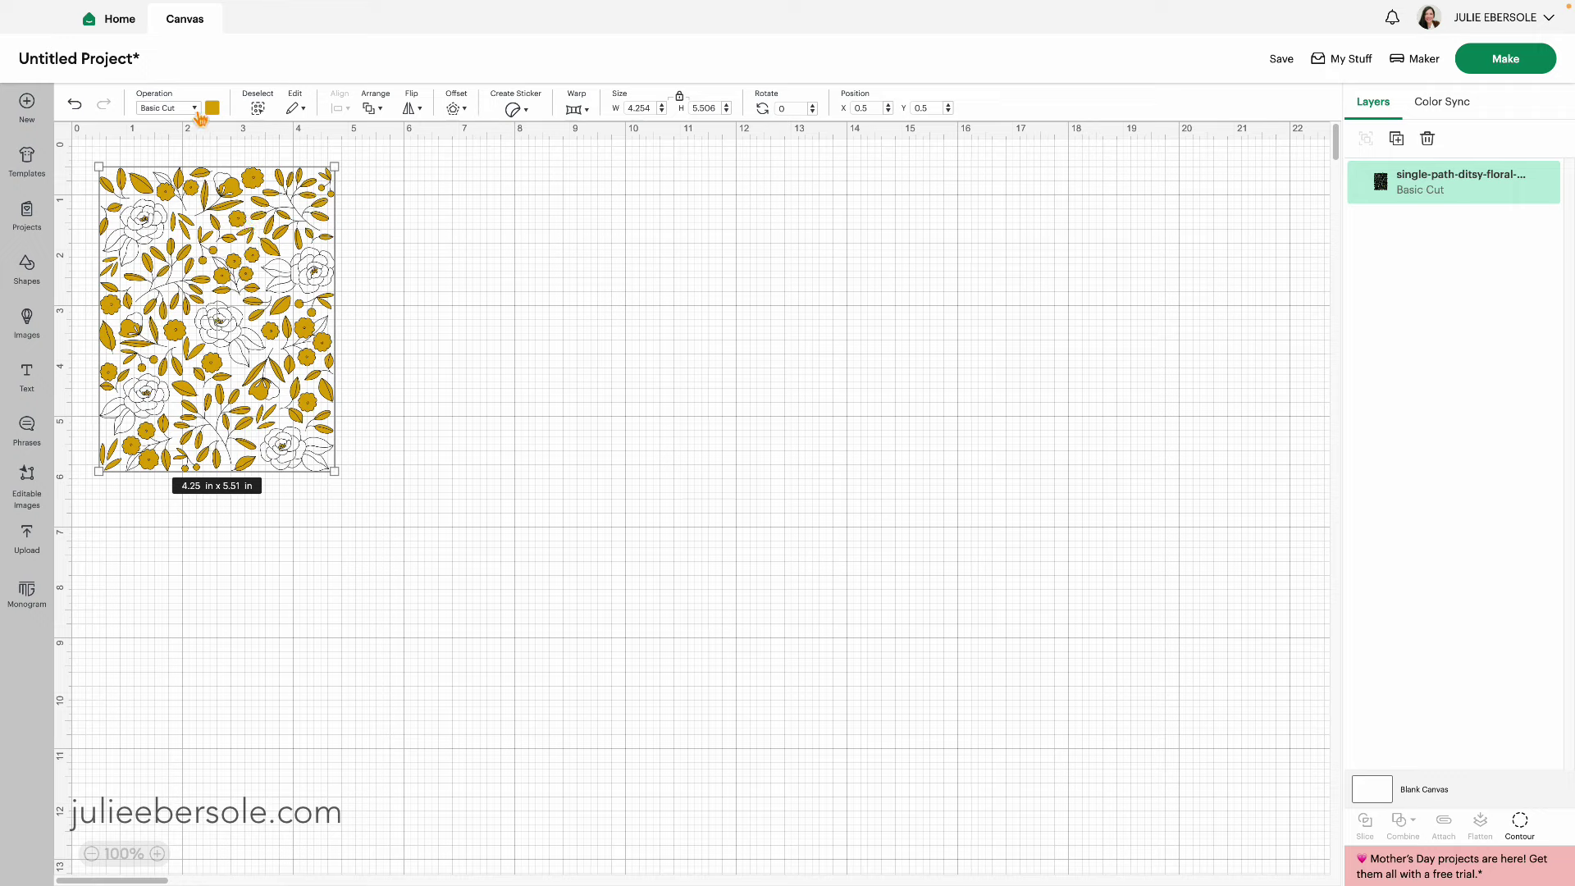
Set the floral layer to Medium Foil, move it right and rotate it 90°.
left_click(195, 110)
mouse_move(186, 320)
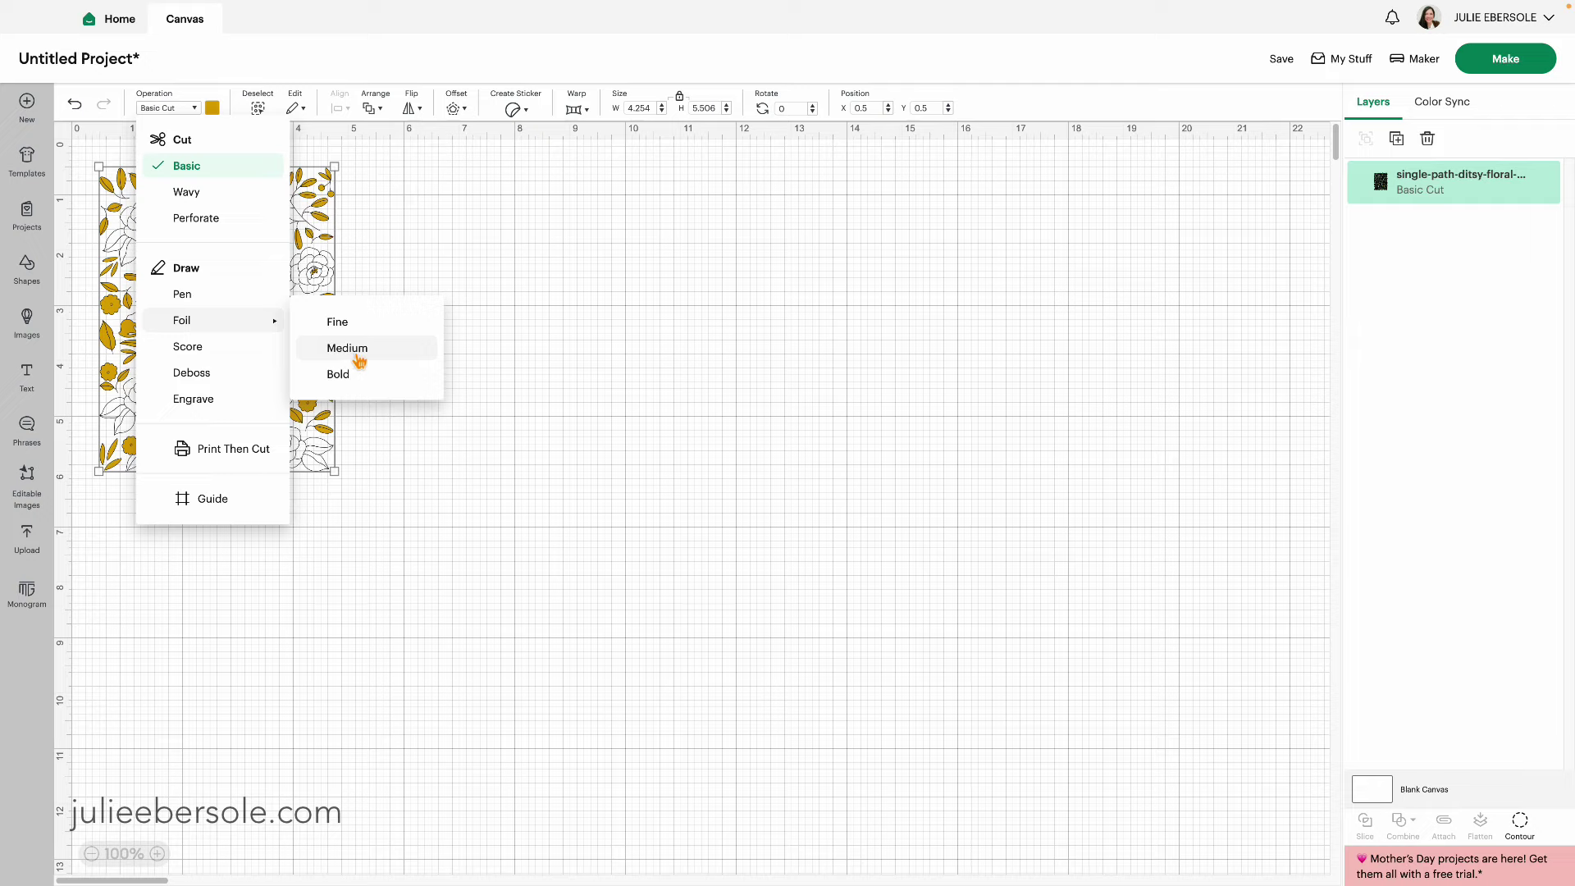
left_click(368, 358)
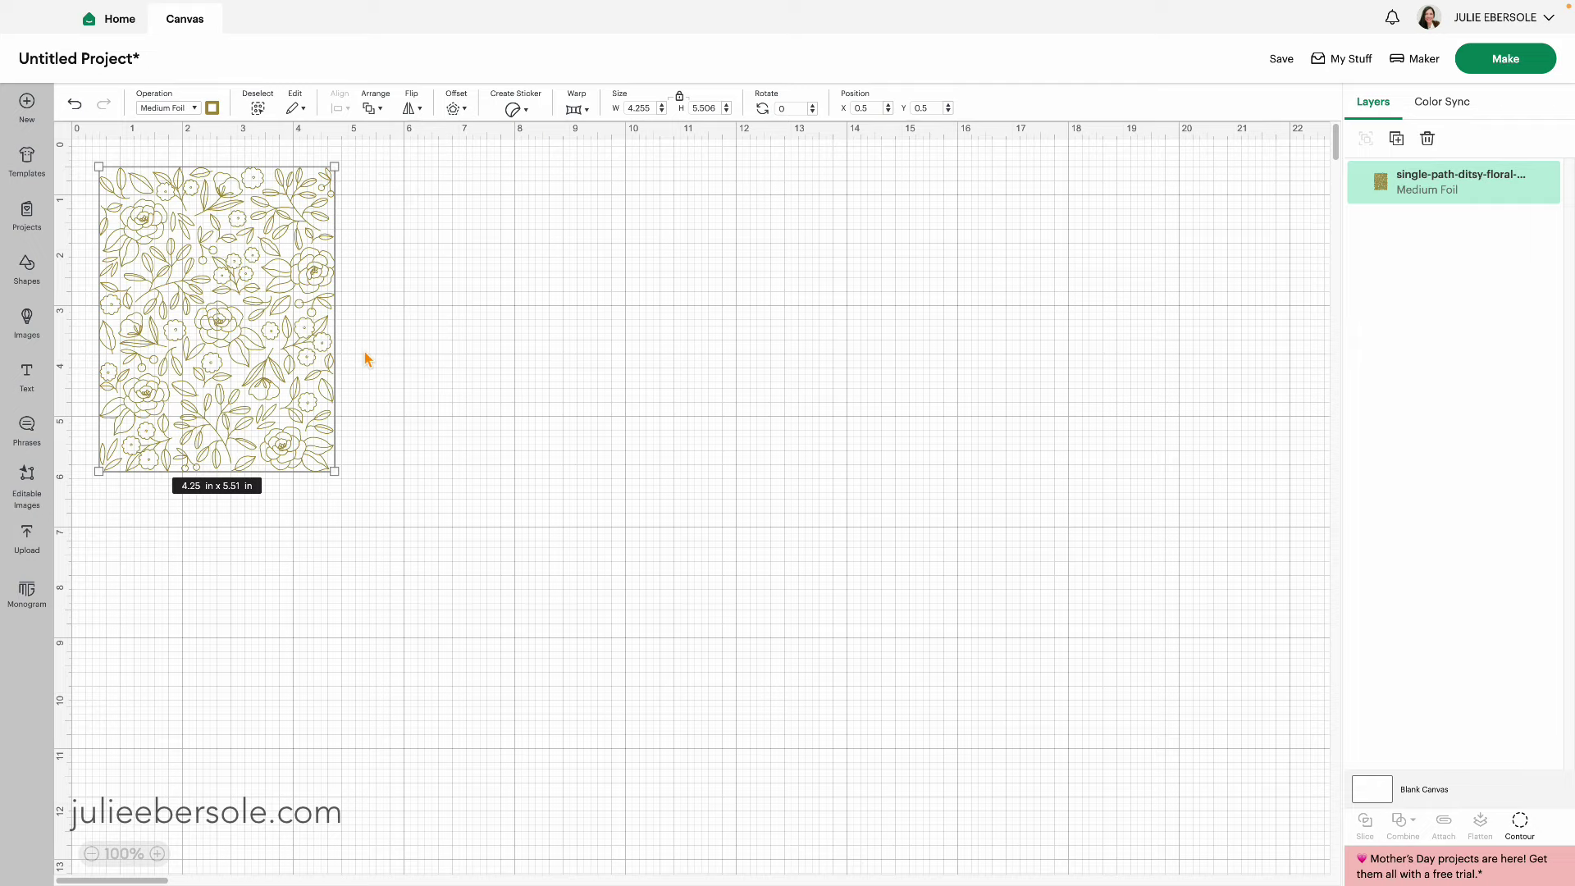
left_click_drag(238, 344, 953, 376)
left_click_drag(1061, 183, 1164, 530)
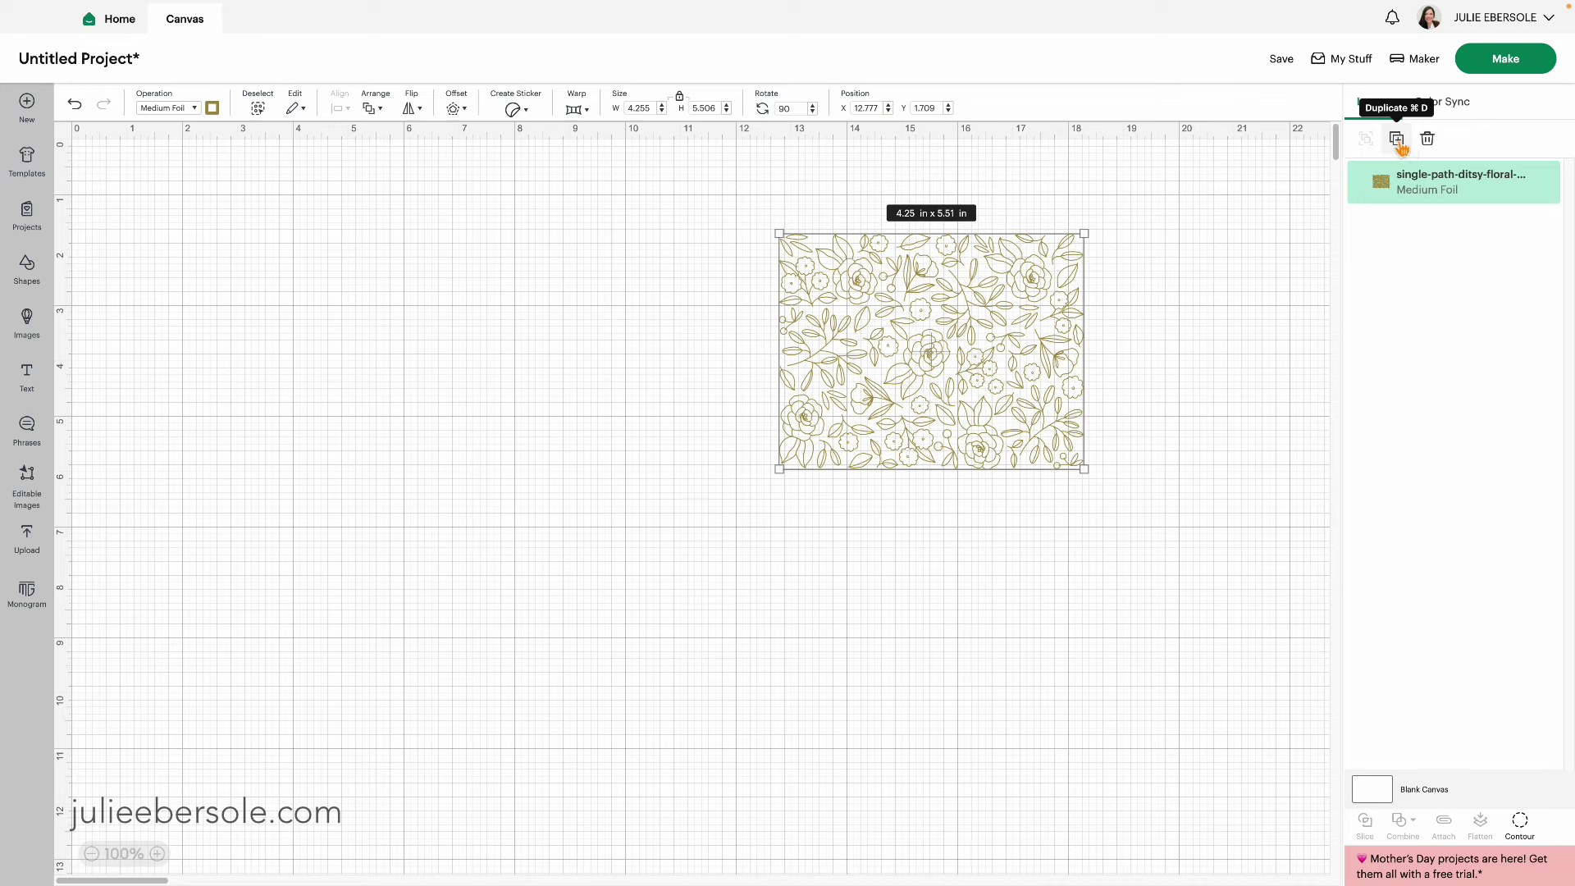
Duplicate the floral pattern twice and select all three copies.
left_click(1399, 142)
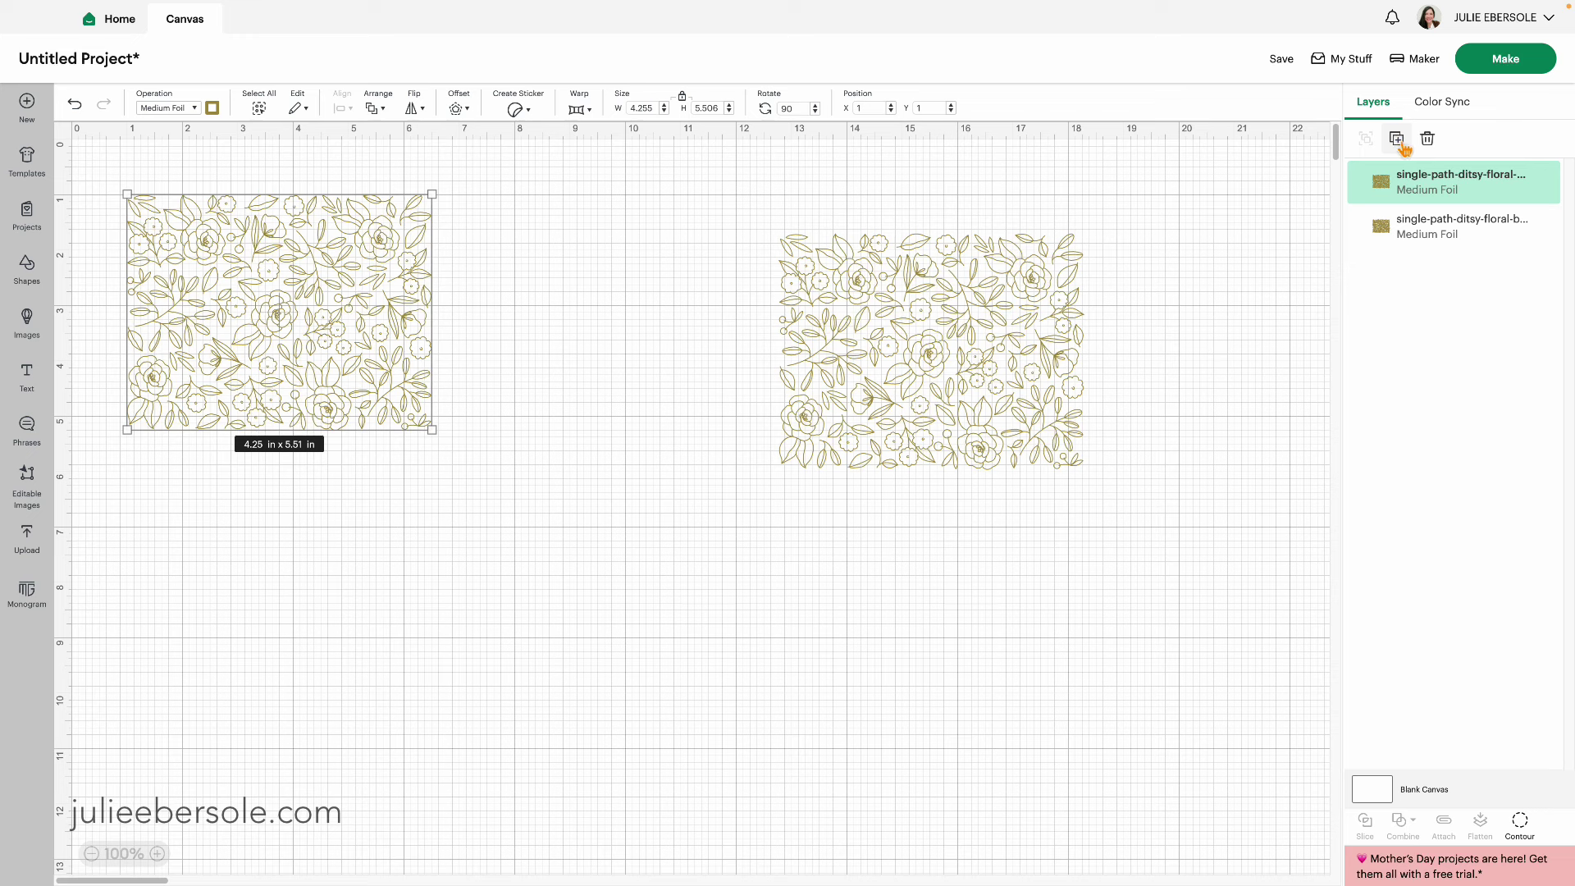
left_click(1399, 141)
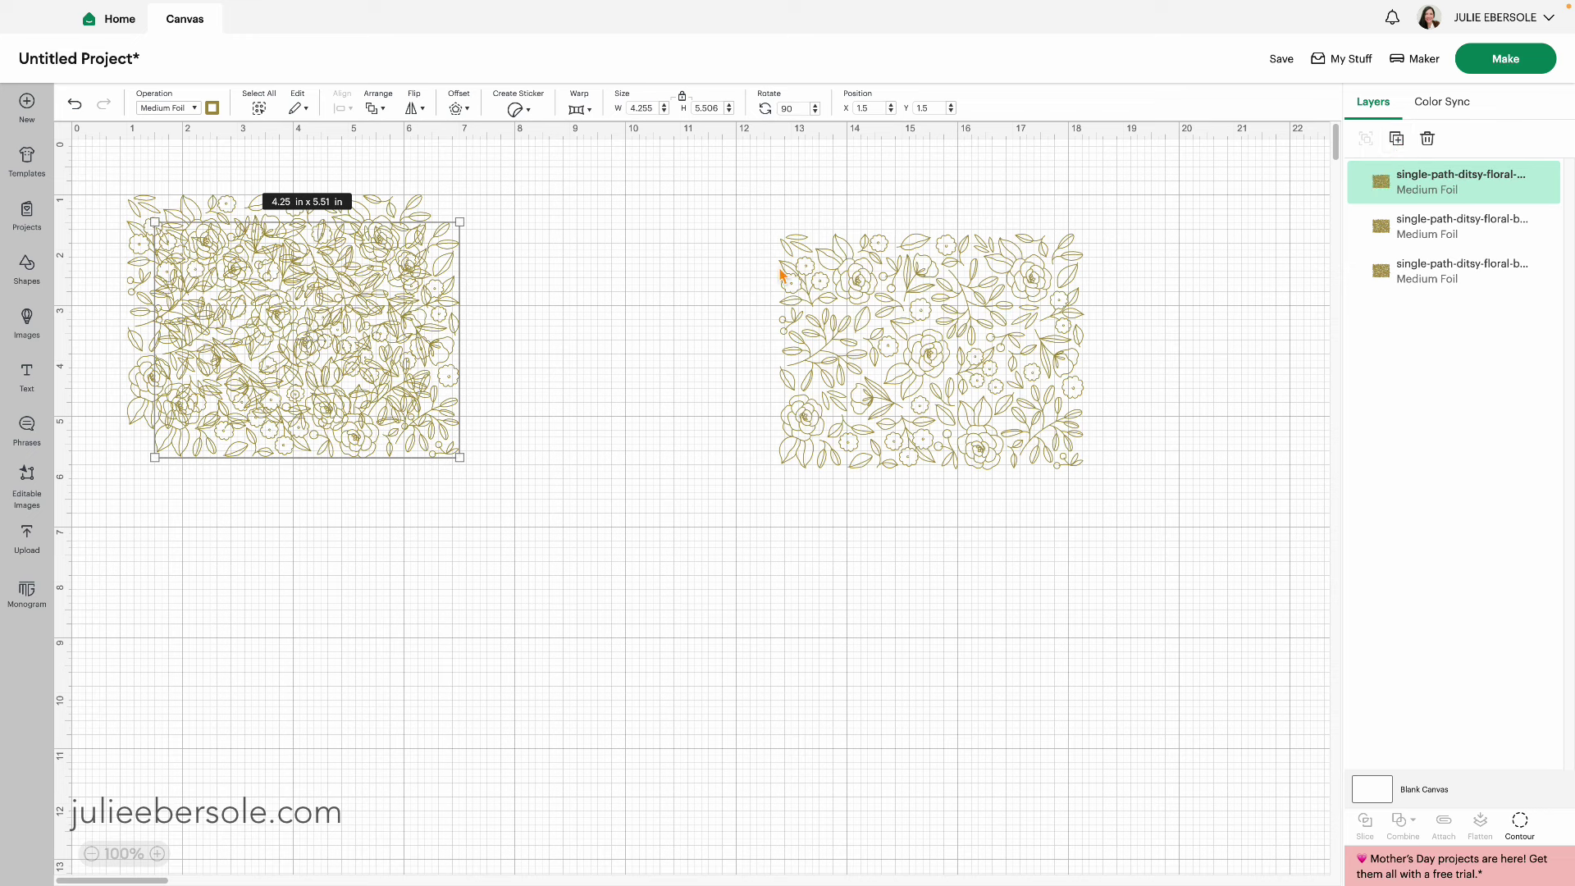
left_click(100, 167)
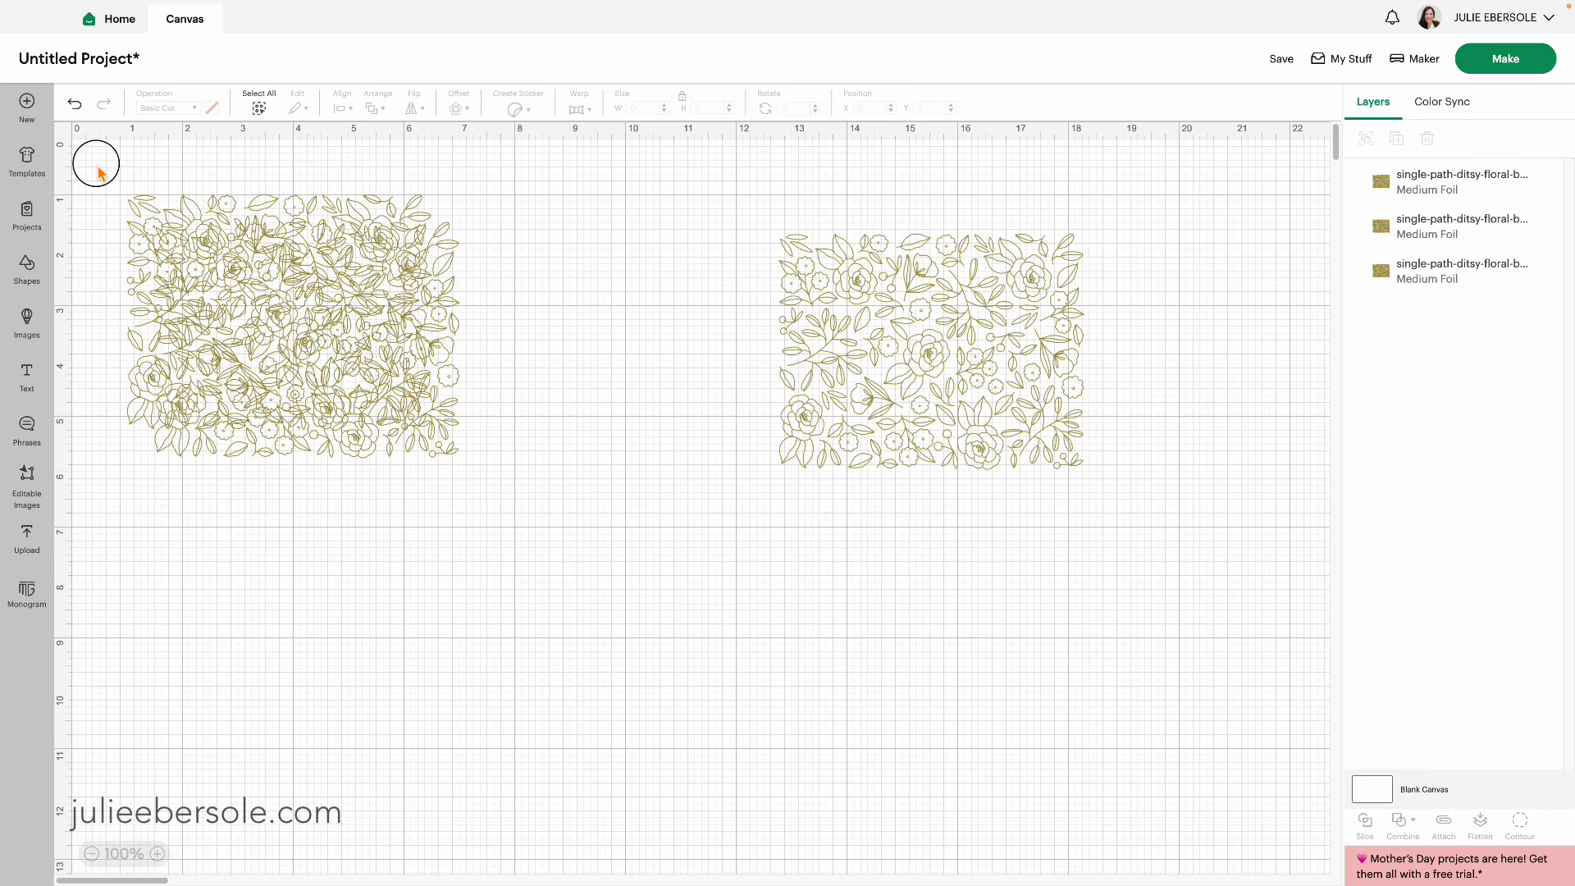
left_click_drag(100, 167, 1231, 611)
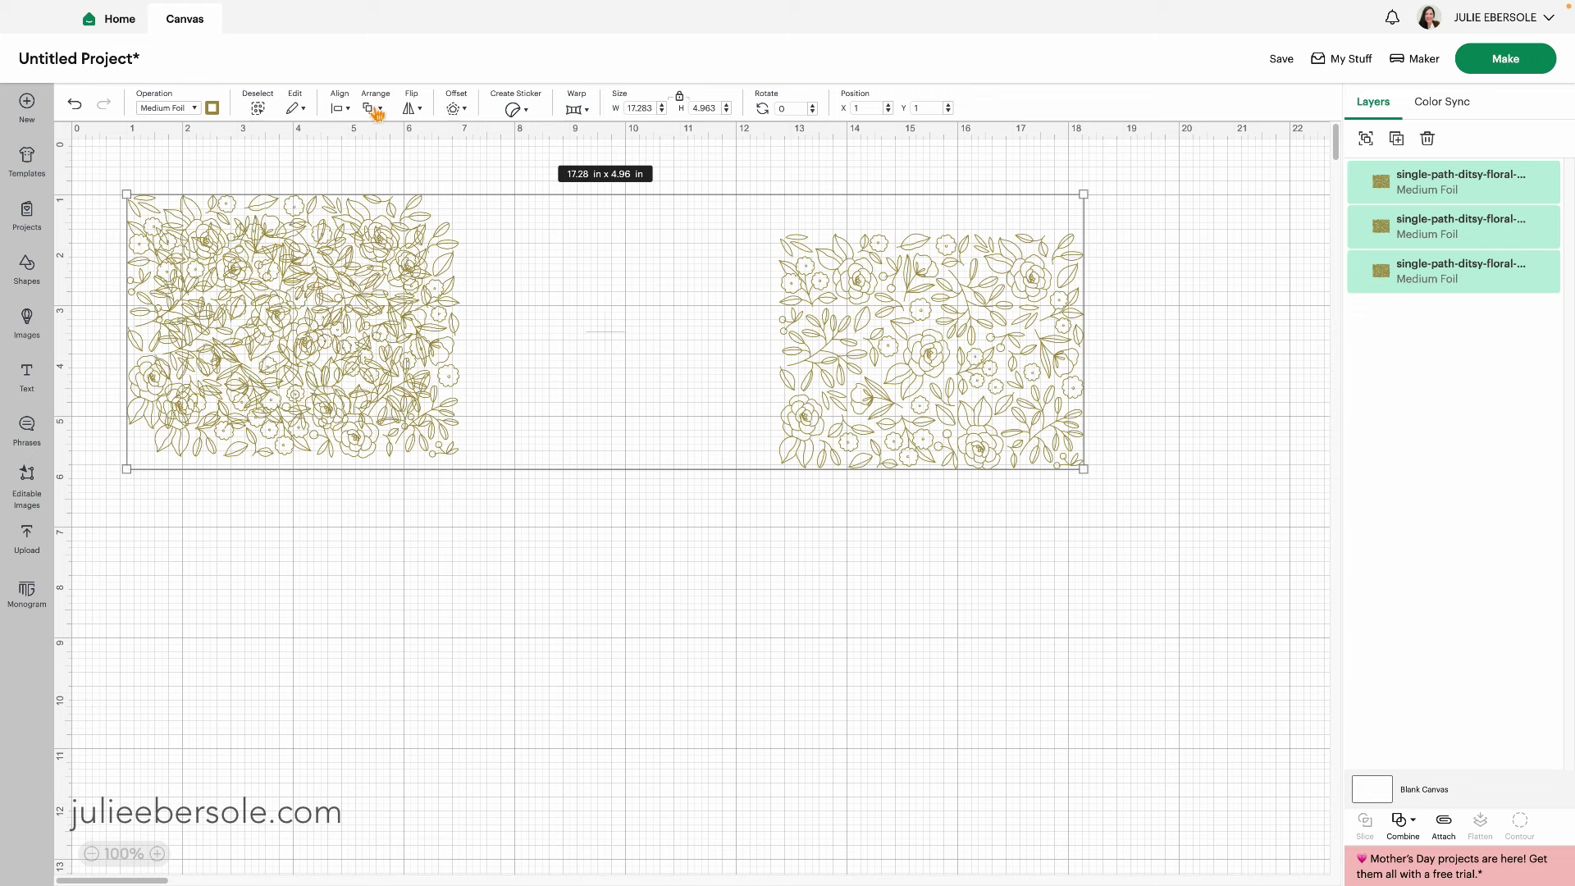
Center-align the three copies, attach them, and move the group to X 12.486, Y 1.799.
left_click(344, 111)
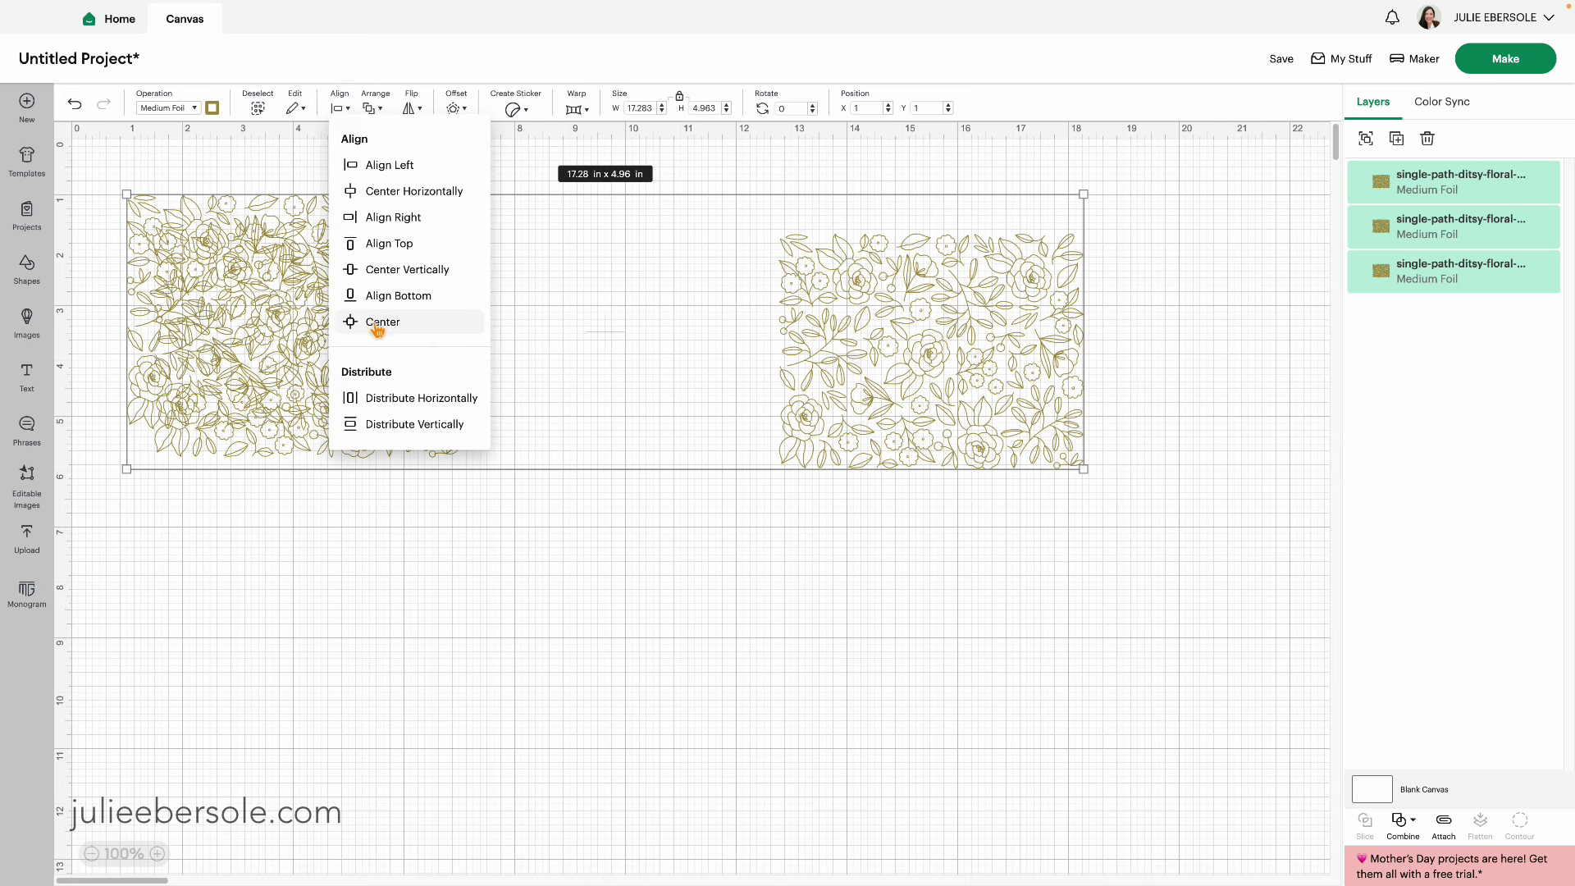
left_click(379, 323)
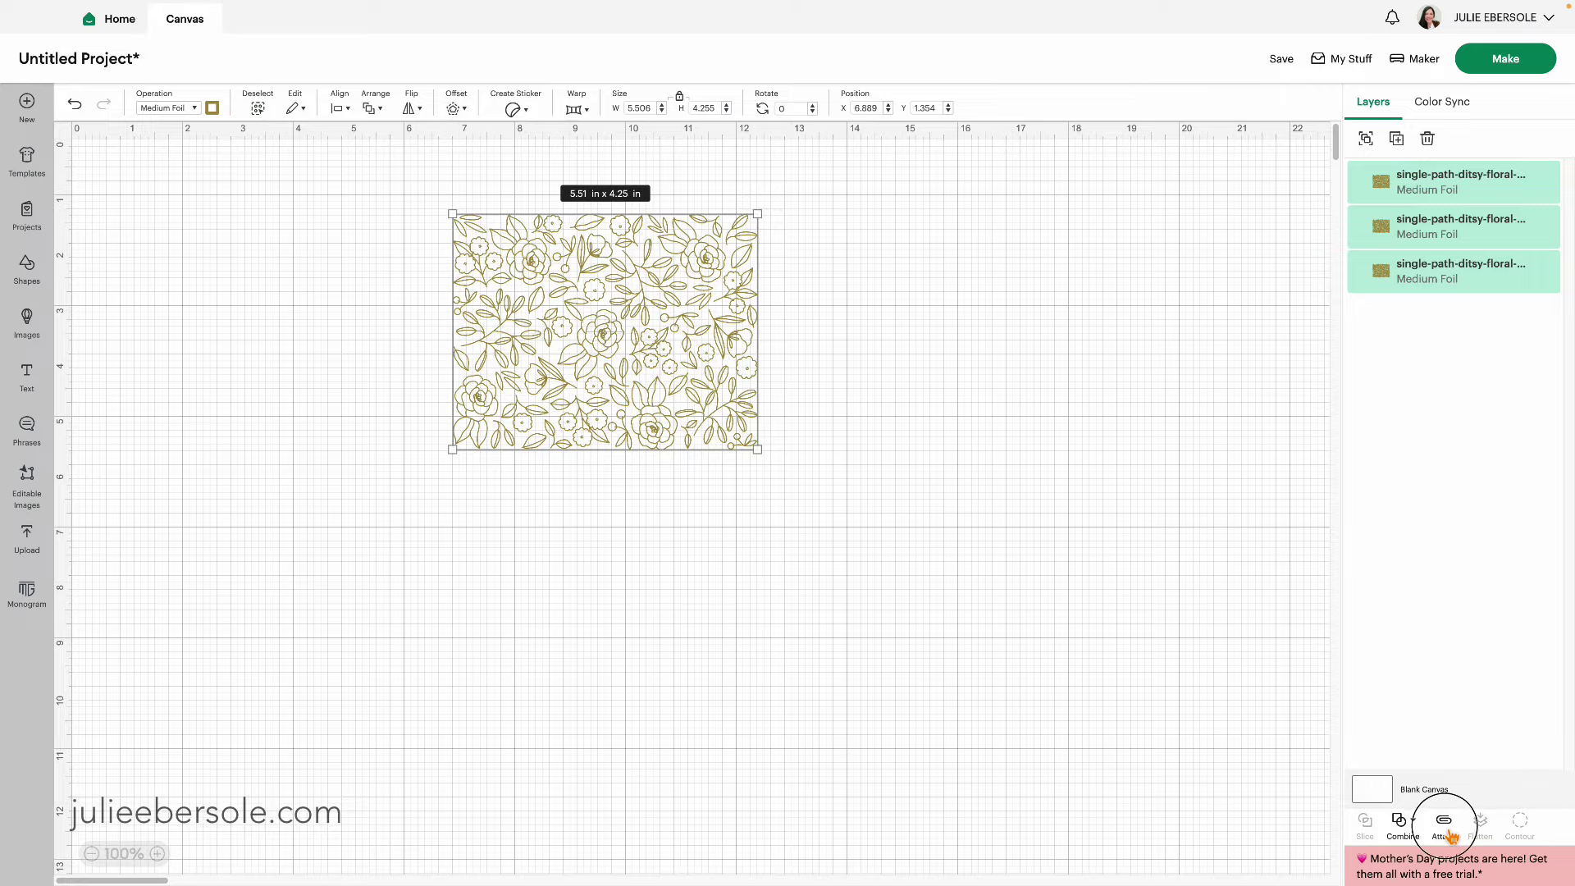
left_click(1445, 830)
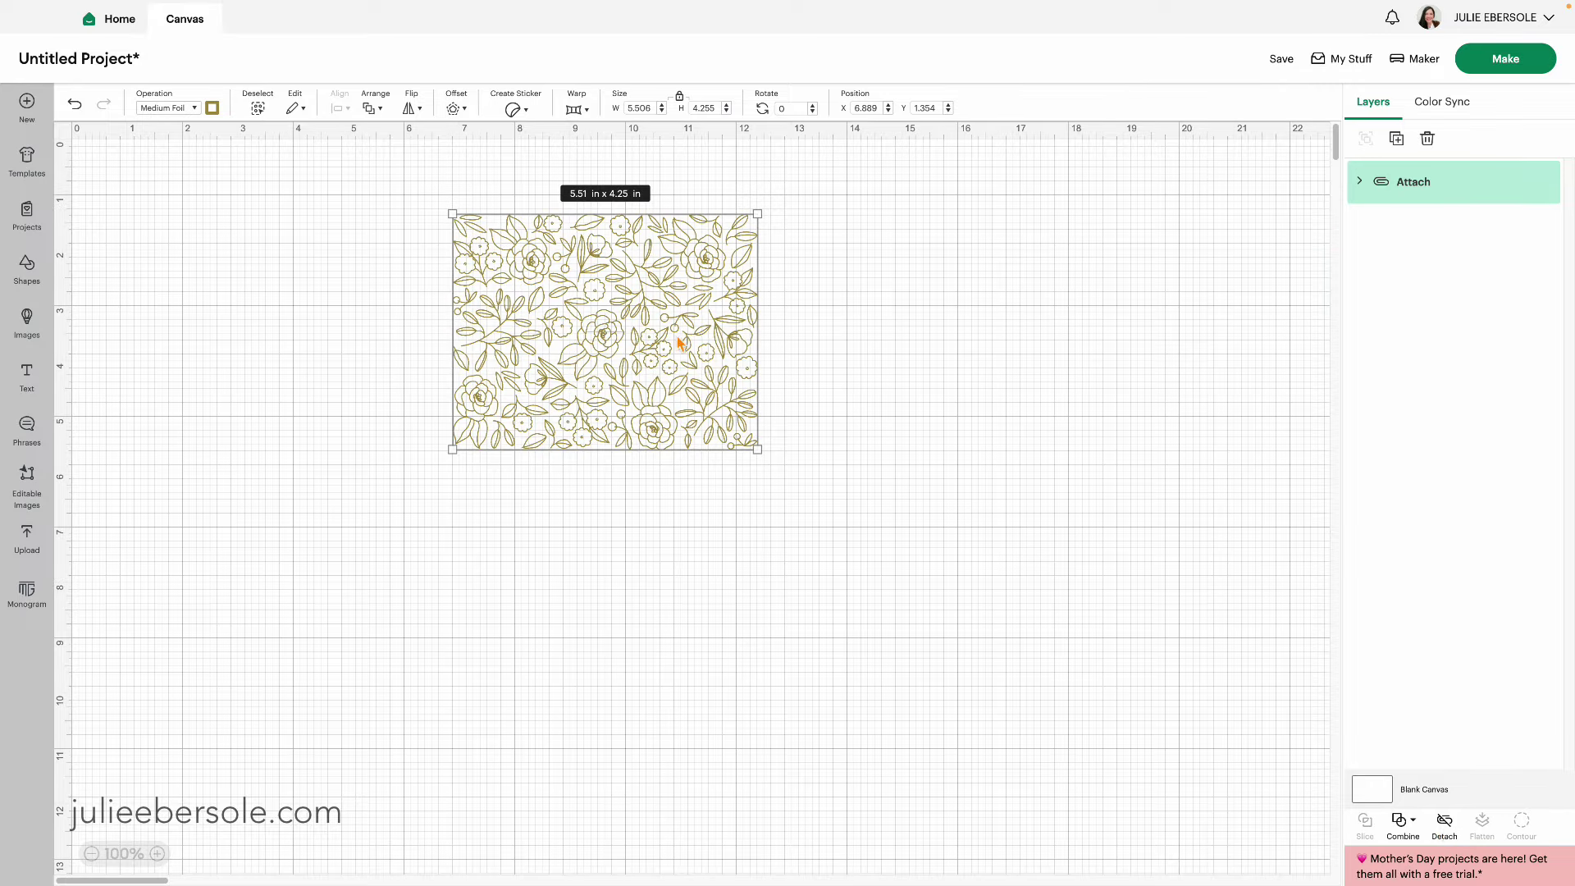
left_click_drag(574, 340, 884, 369)
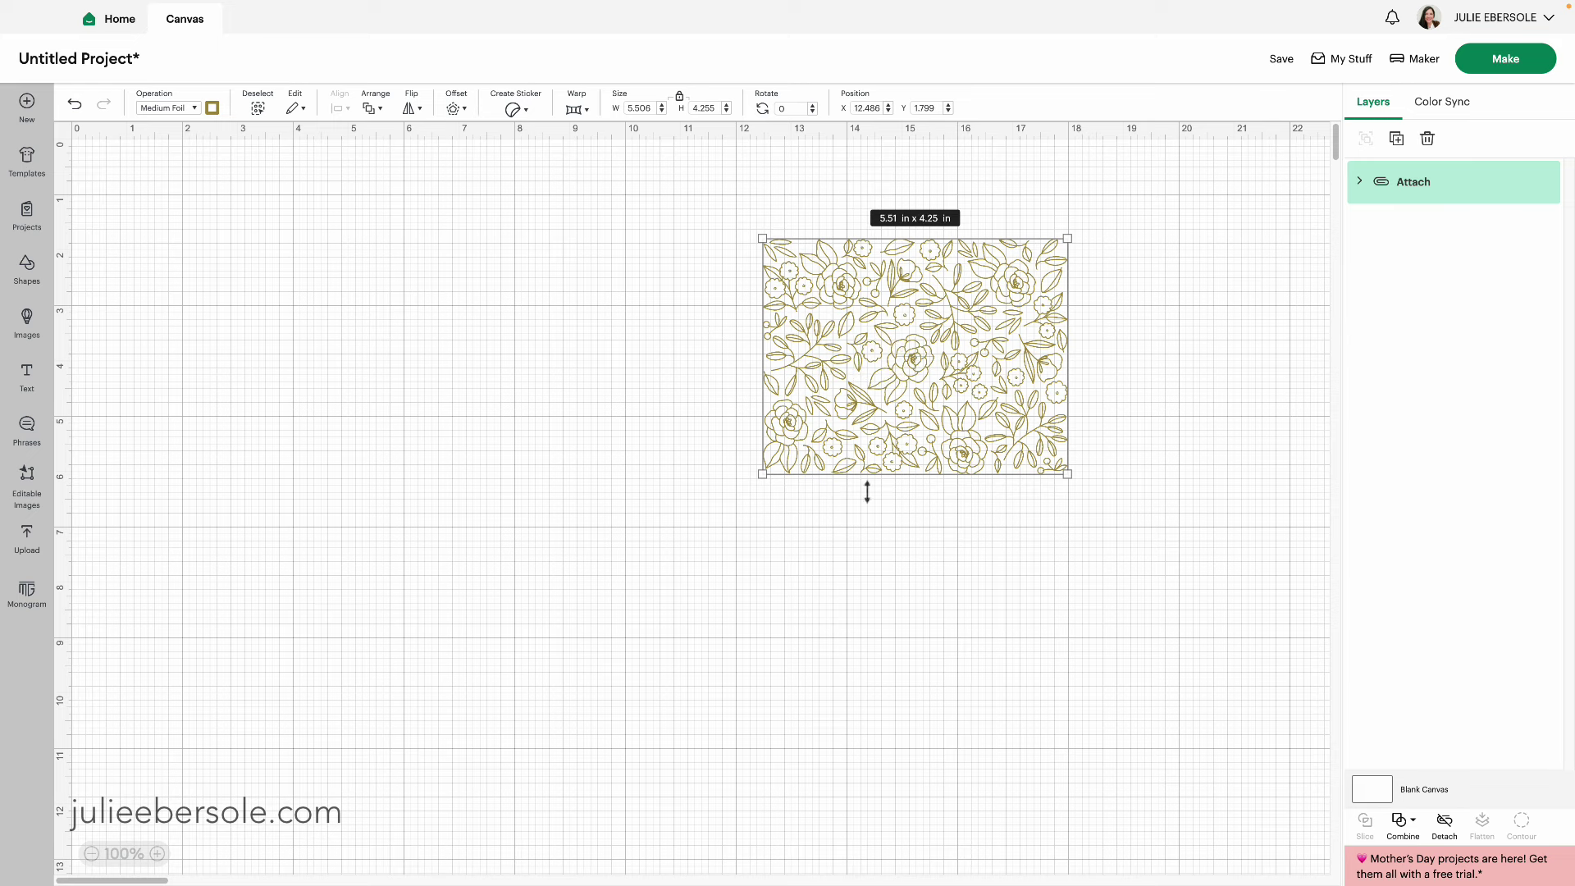
Add a square, unlock its ratio, size it 5.5 × 4.25 in, and overlap the floral group.
left_click(878, 544)
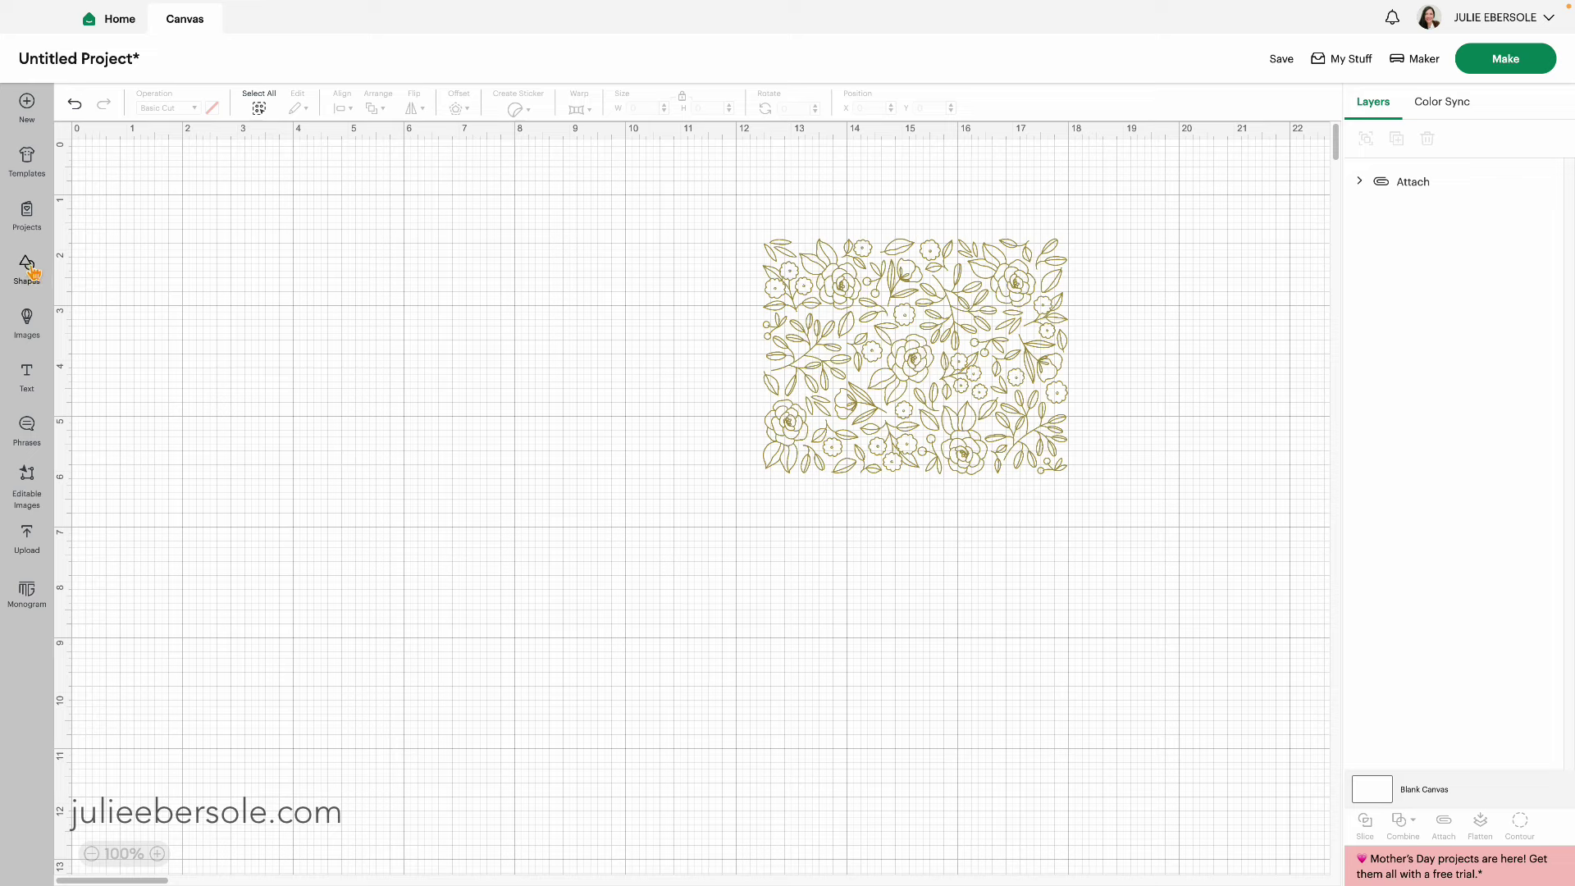
left_click(33, 273)
left_click(233, 371)
left_click_drag(229, 295, 590, 307)
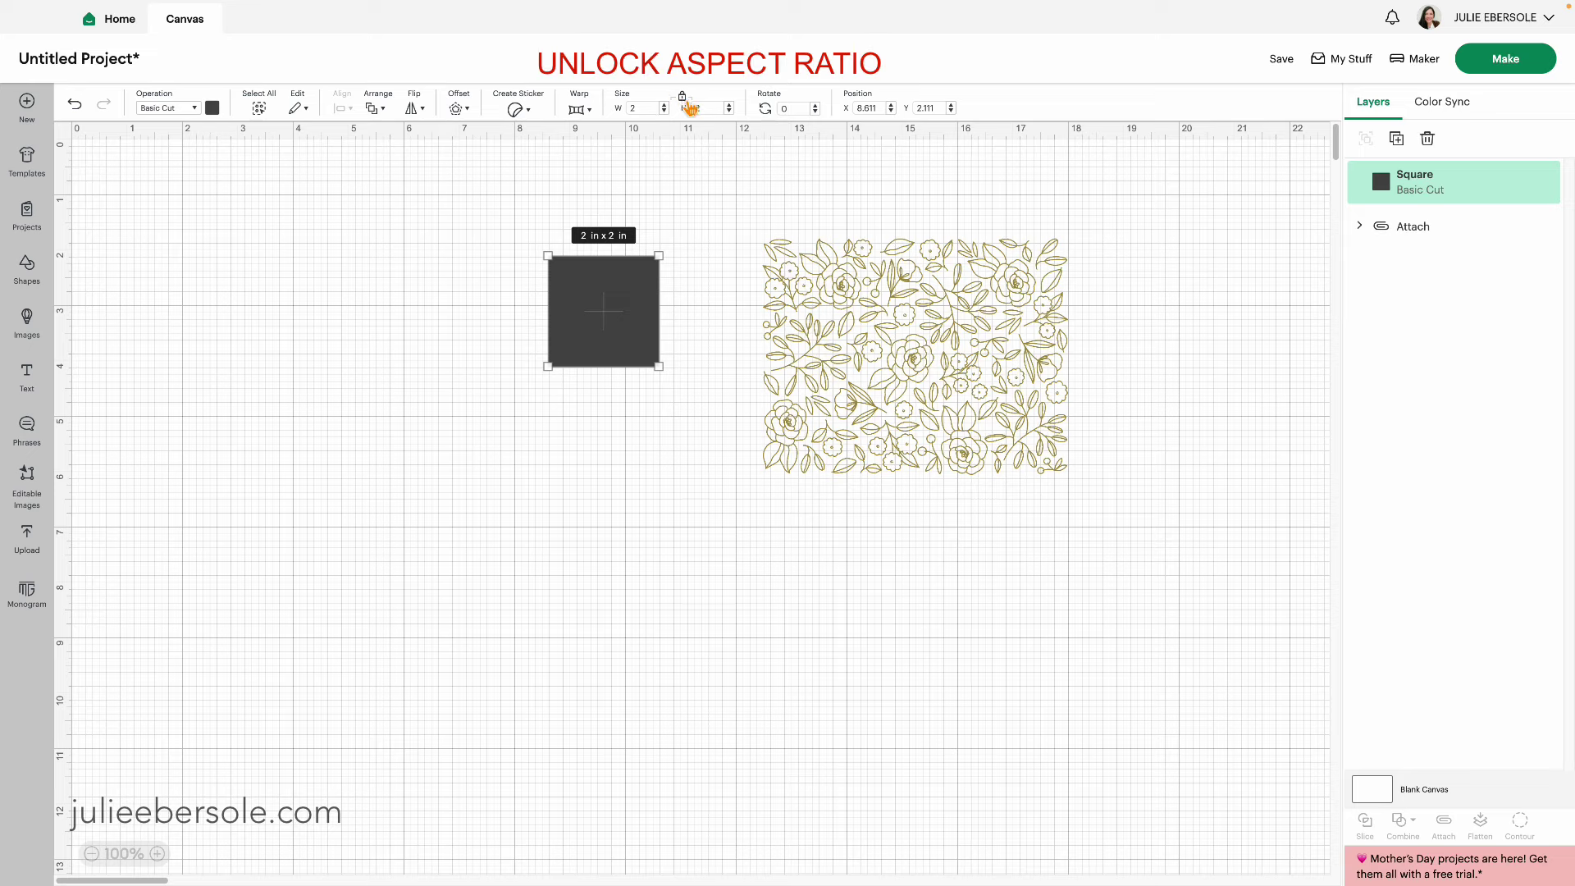
left_click(684, 97)
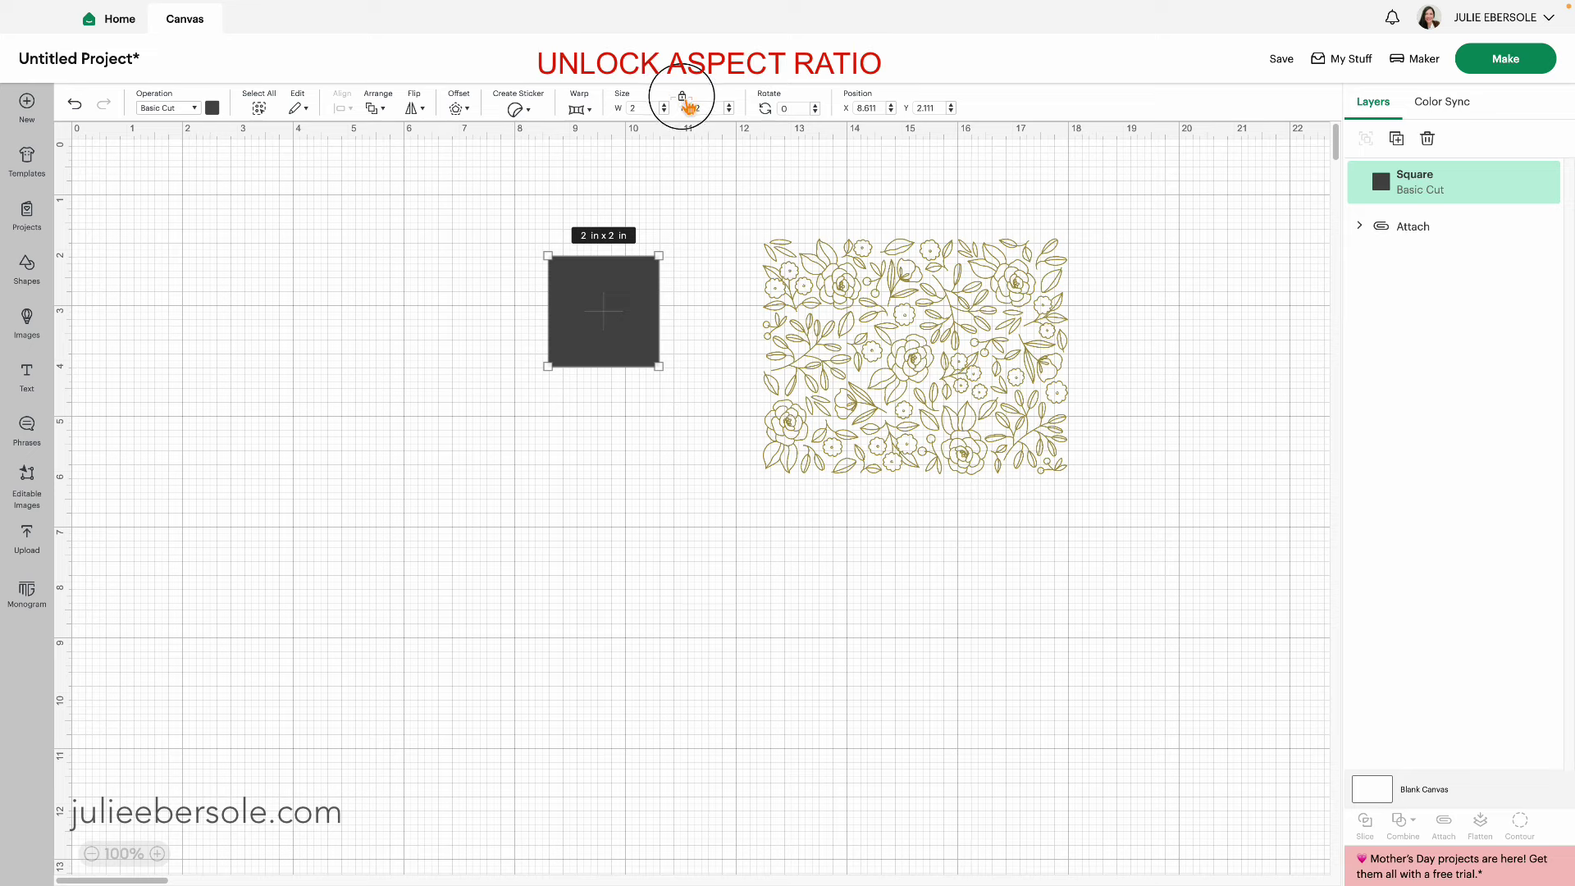
double_click(632, 108)
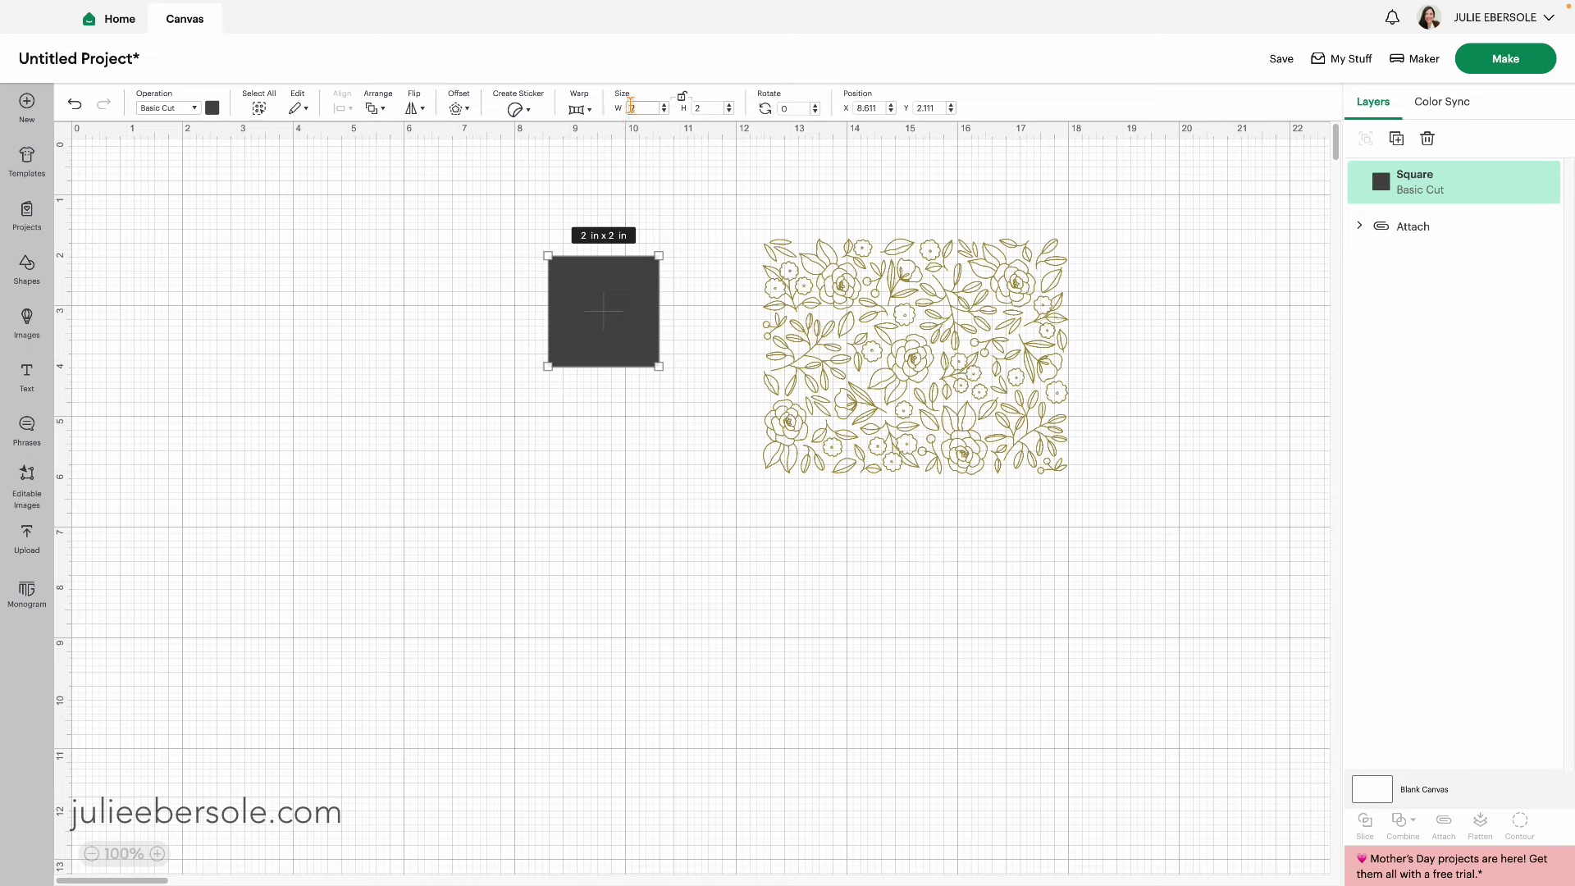
key("Tab")
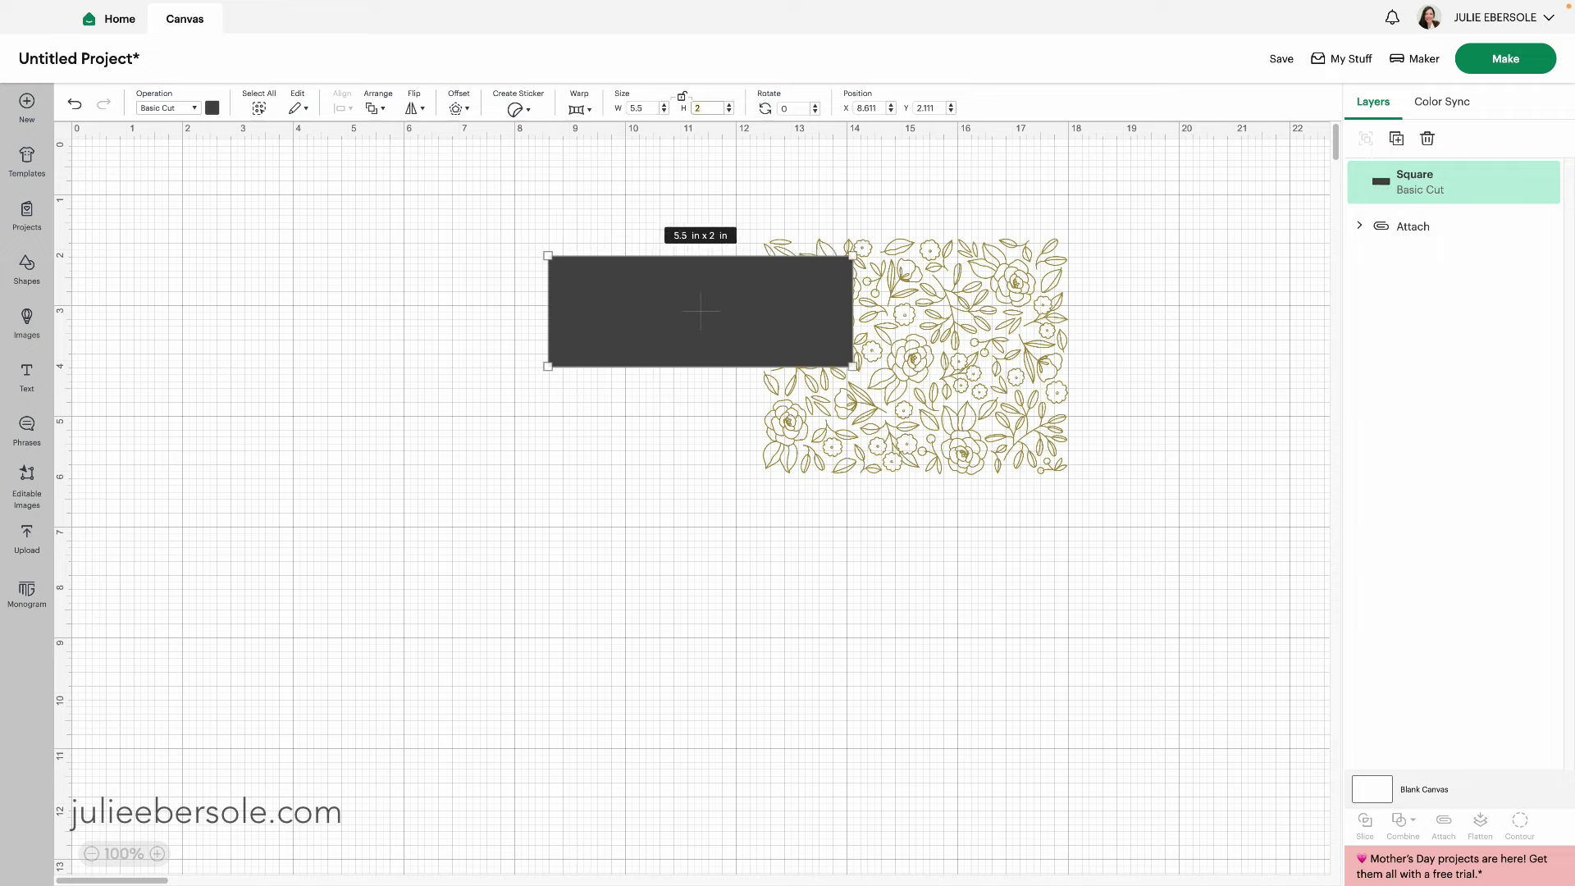
key("Tab")
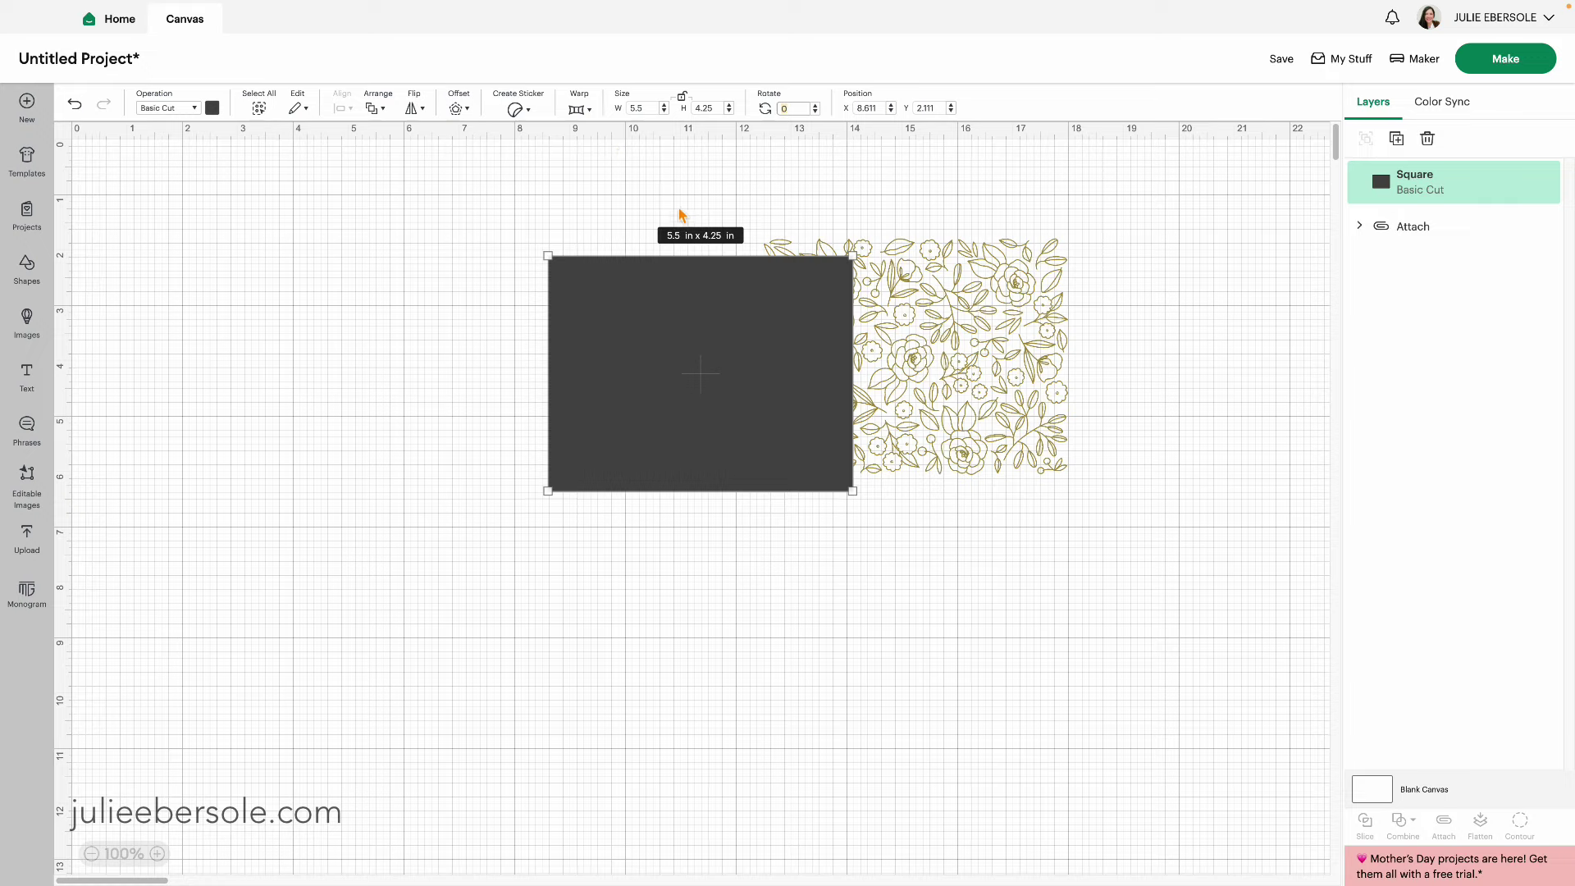
left_click_drag(720, 328, 905, 328)
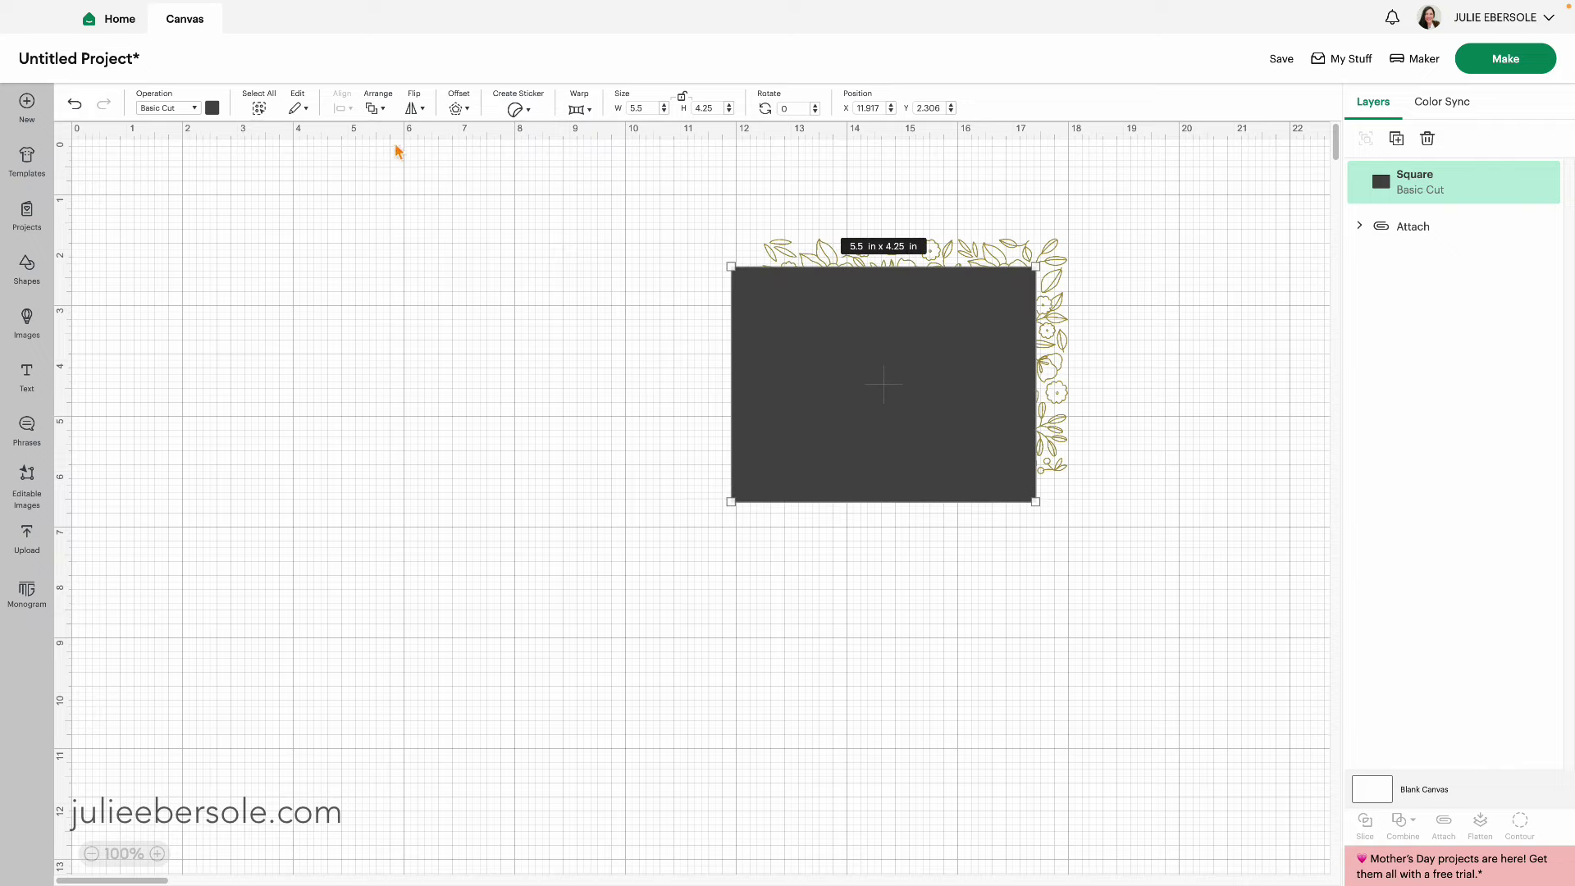
Send the rectangle to the back, behind the floral pattern.
left_click(383, 113)
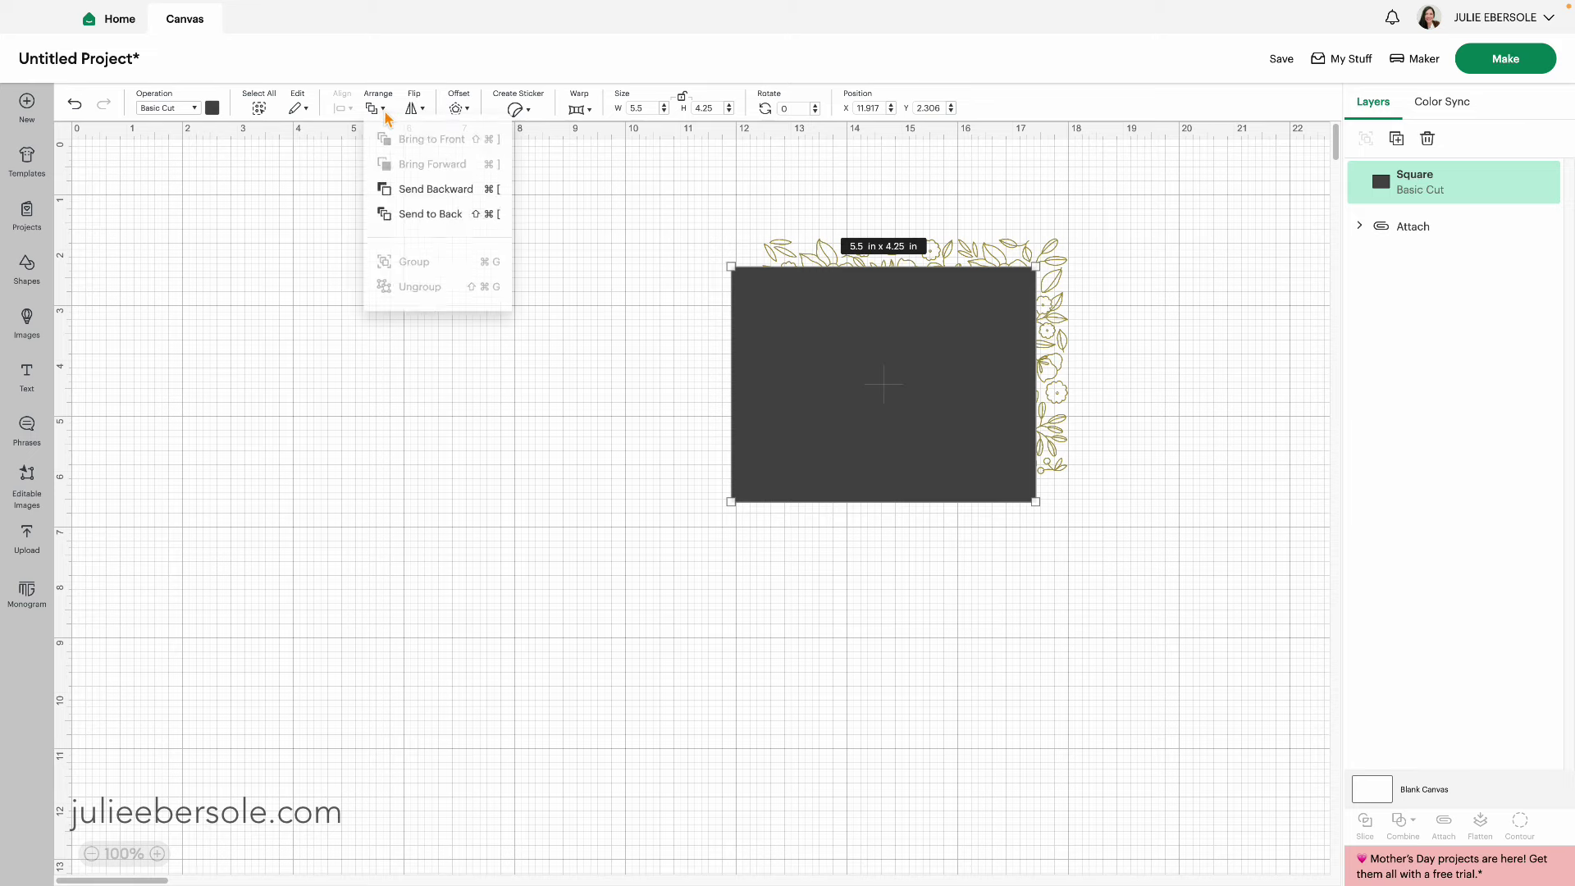
left_click(416, 223)
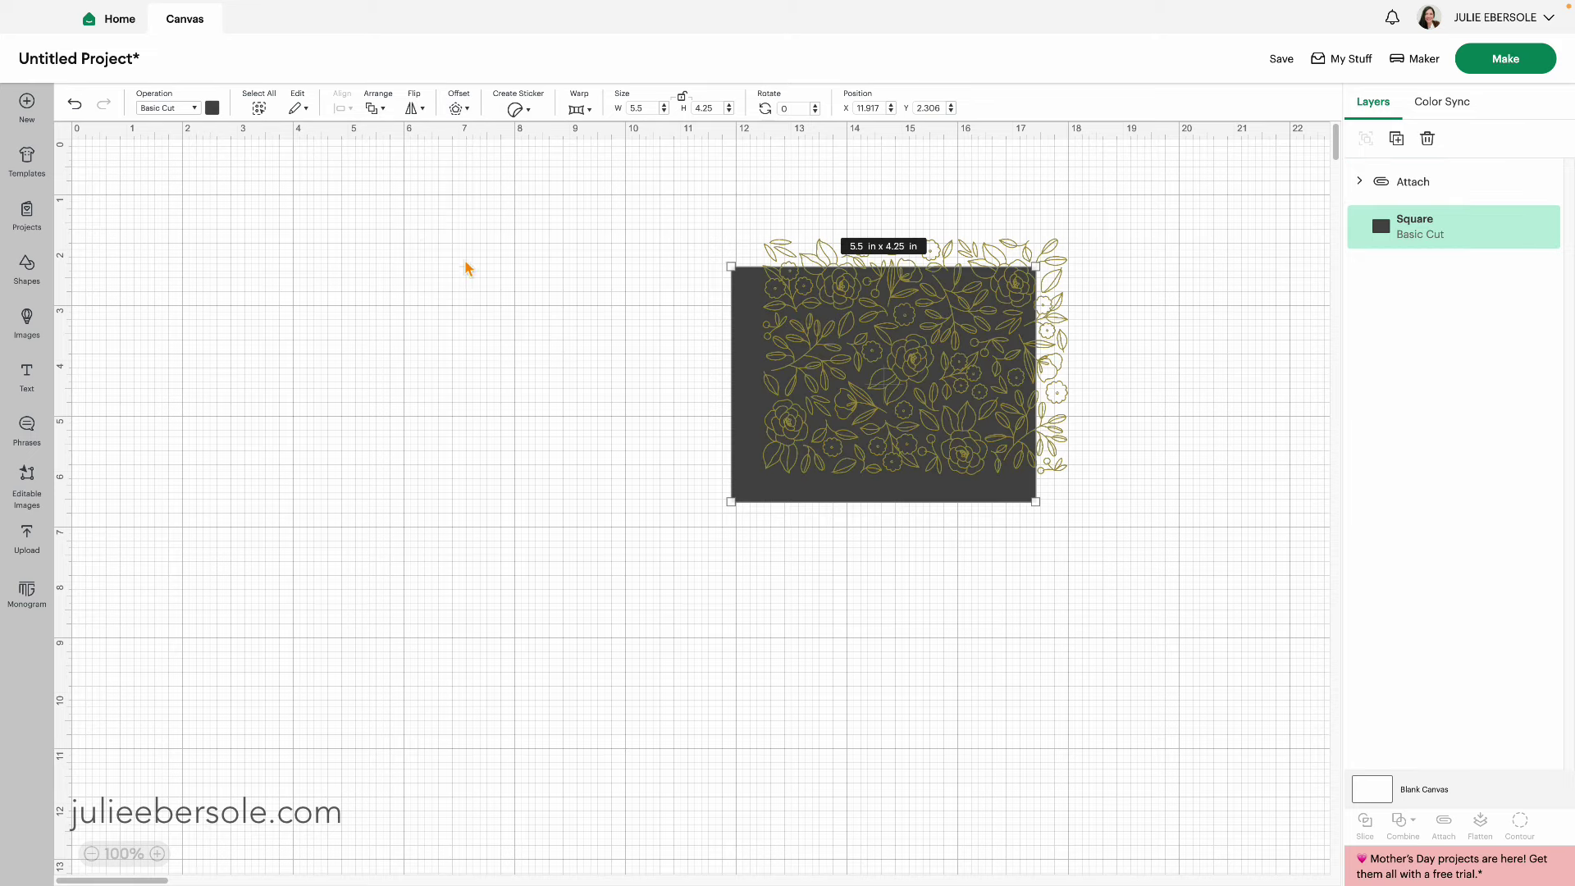
left_click(465, 270)
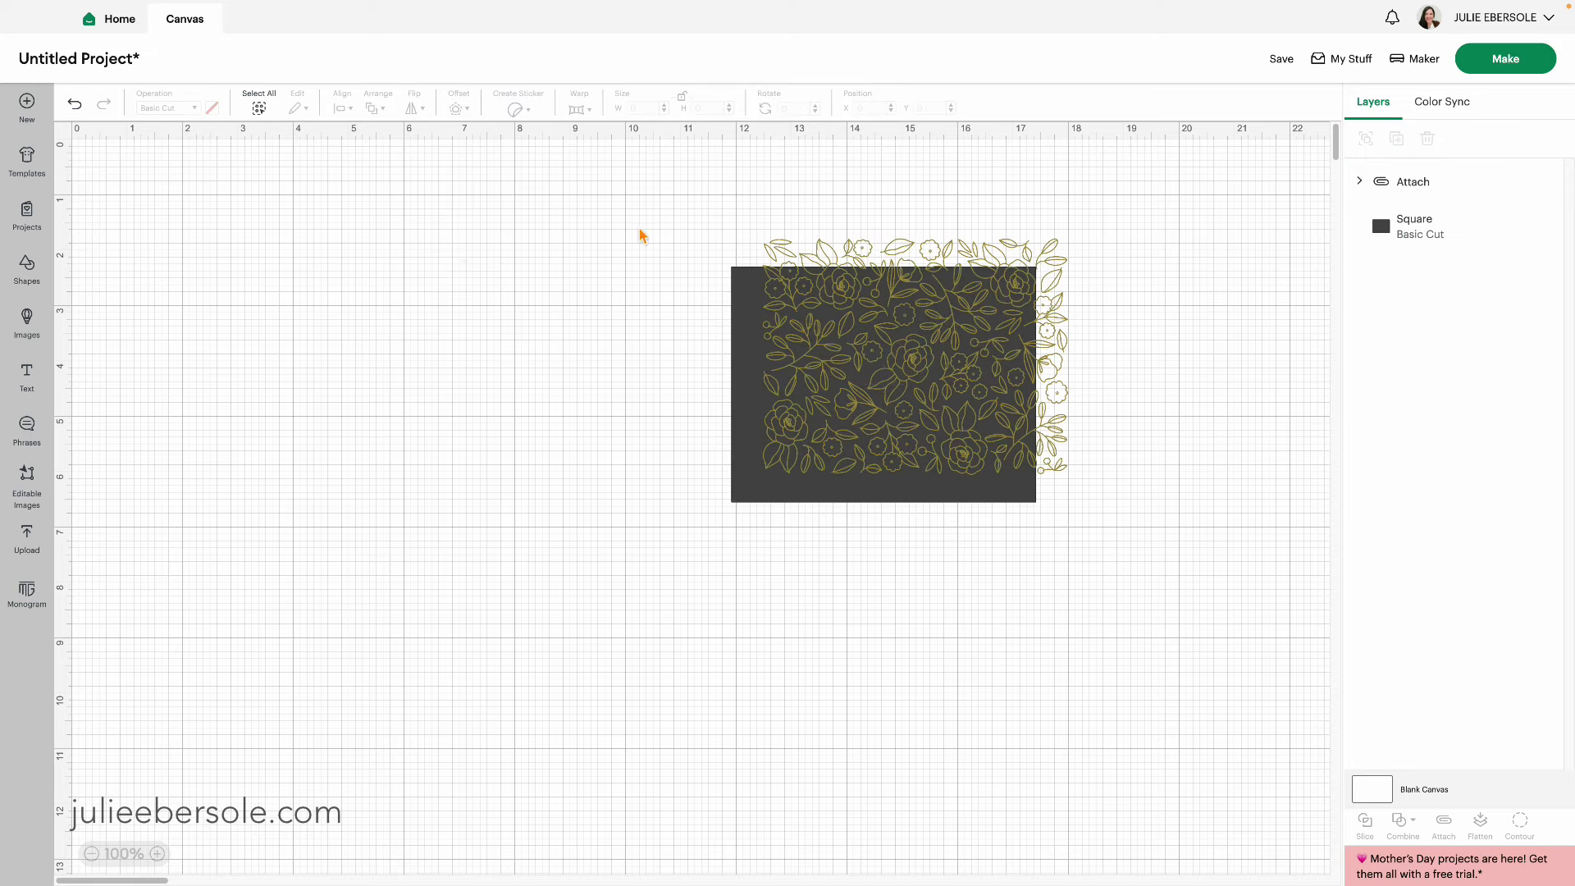
Shrink the floral group to 4.894 × 3.782 in and place it inside the rectangle.
left_click_drag(870, 332, 837, 358)
left_click_drag(1037, 265, 1010, 289)
left_click_drag(949, 377, 966, 365)
Select the floral group and rectangle together and center-align them.
left_click(1175, 309)
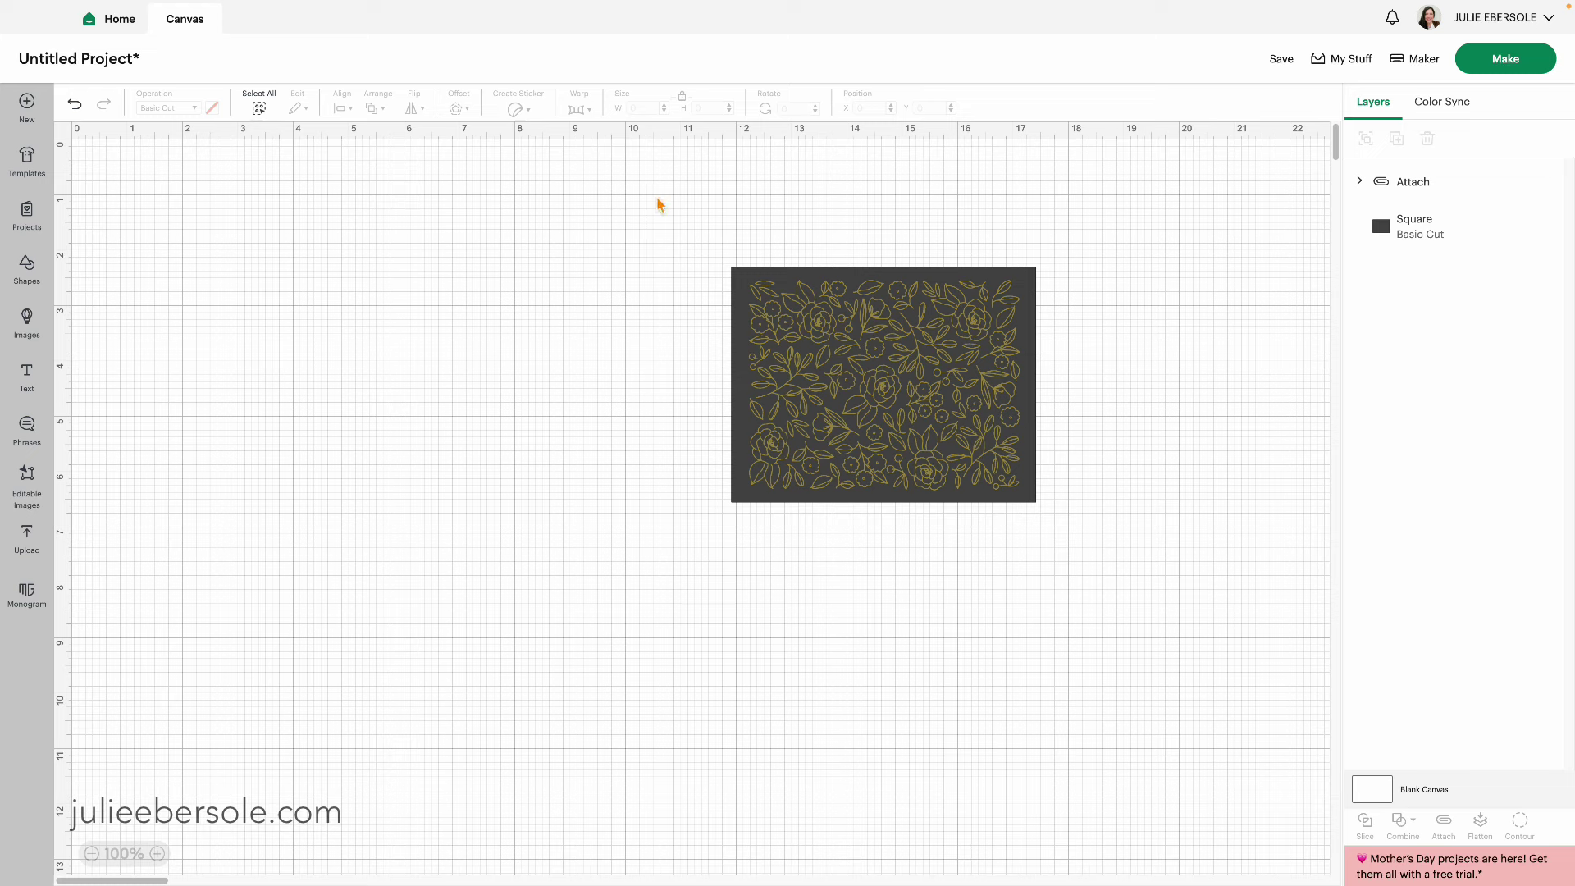
left_click_drag(635, 210, 1136, 594)
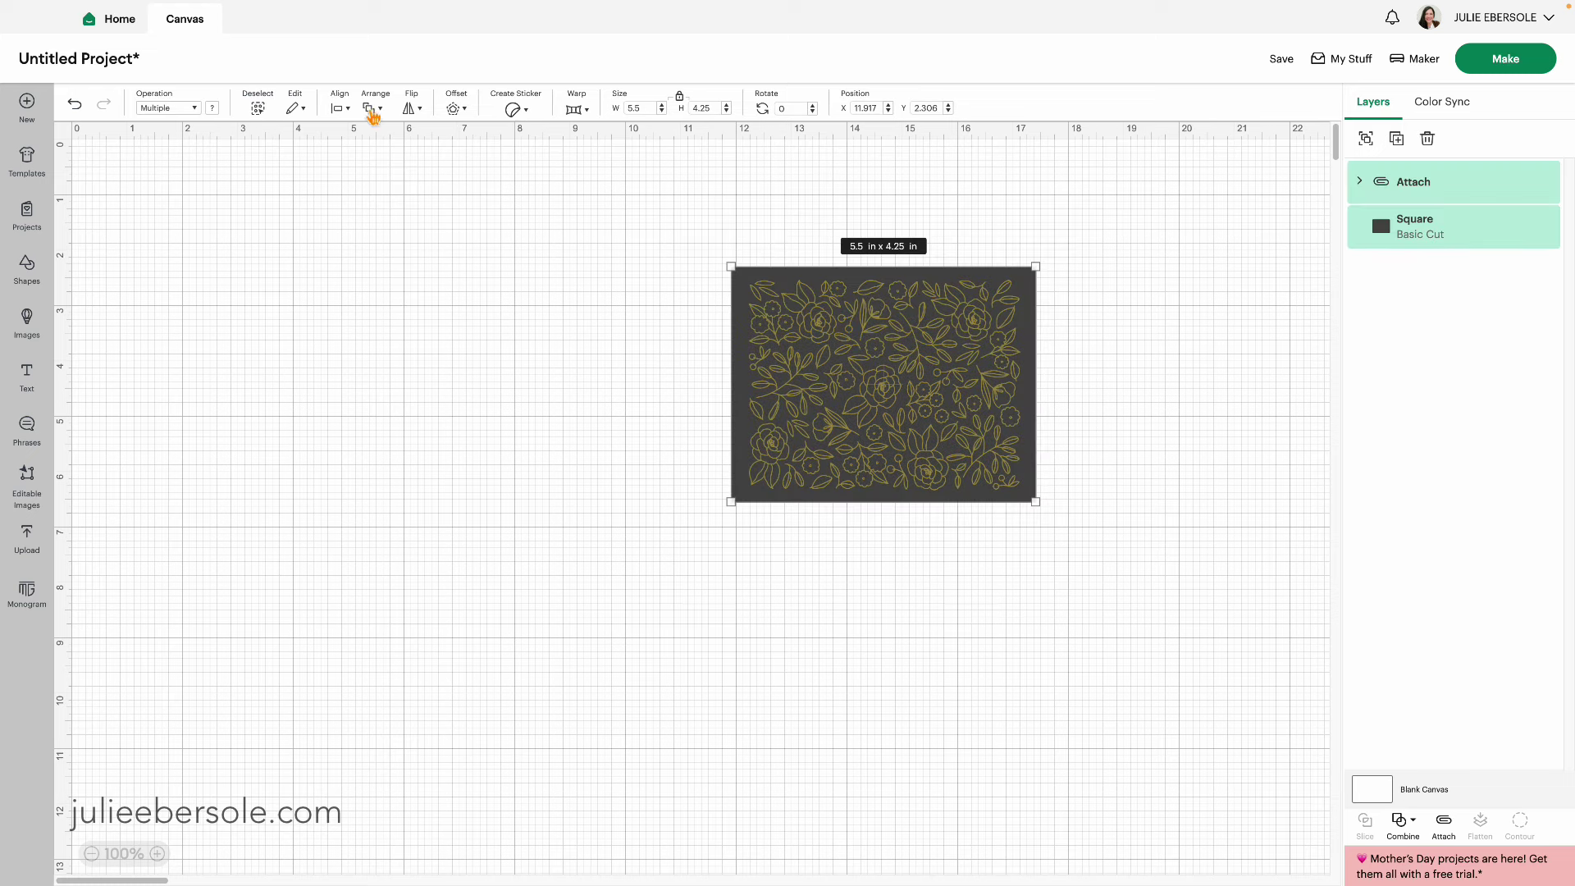
left_click(345, 108)
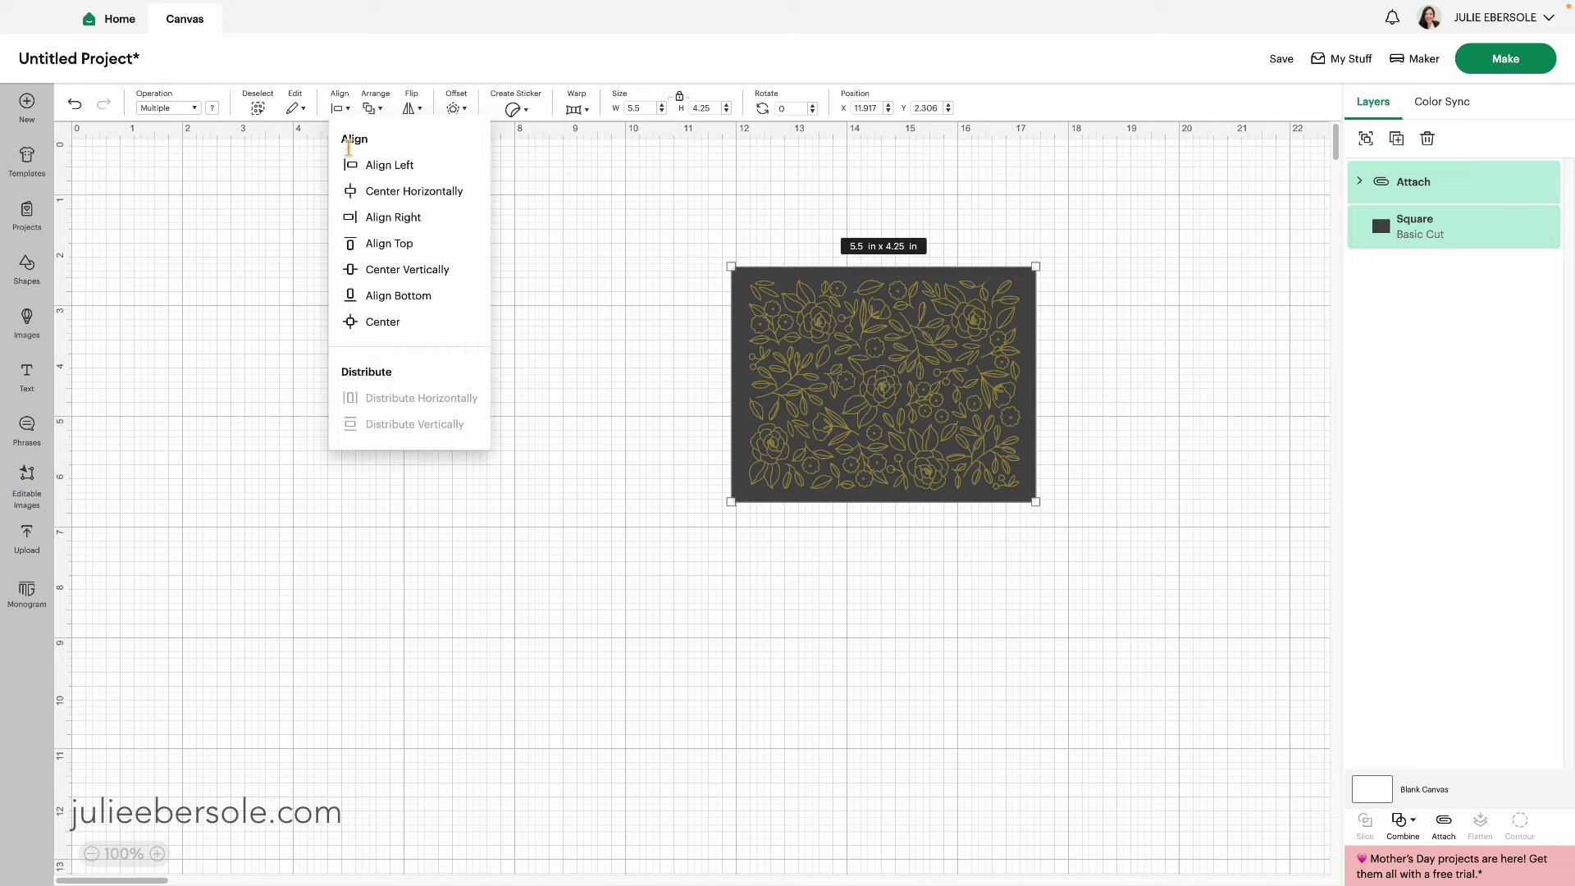
left_click(359, 324)
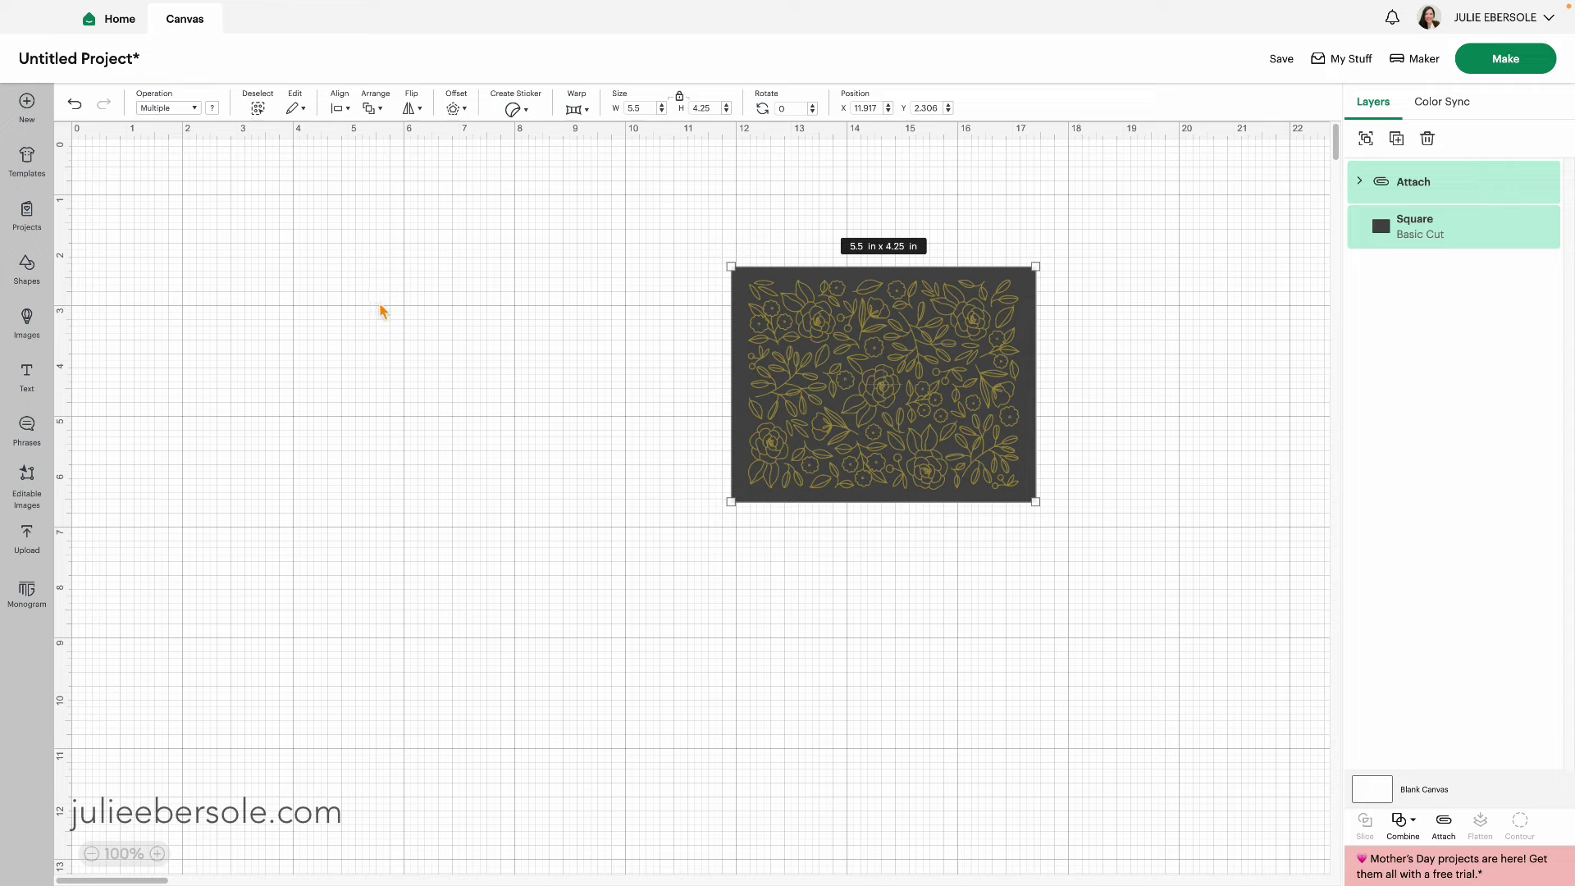
left_click(402, 308)
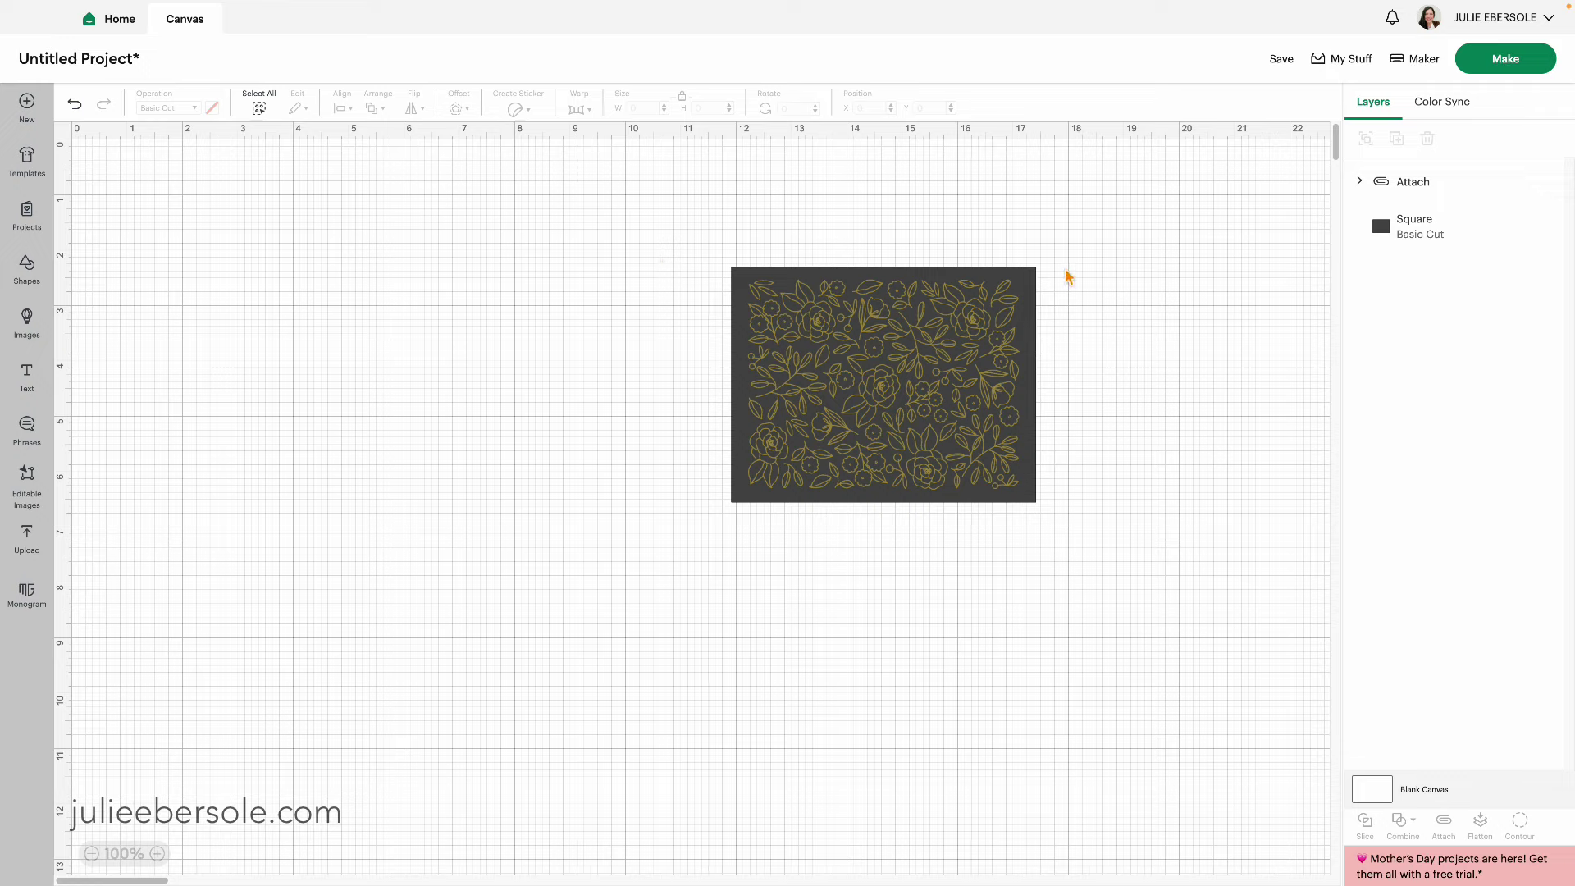
Change the 5.5 × 4.25 in rectangle's operation from Basic Cut to Score.
left_click(1034, 285)
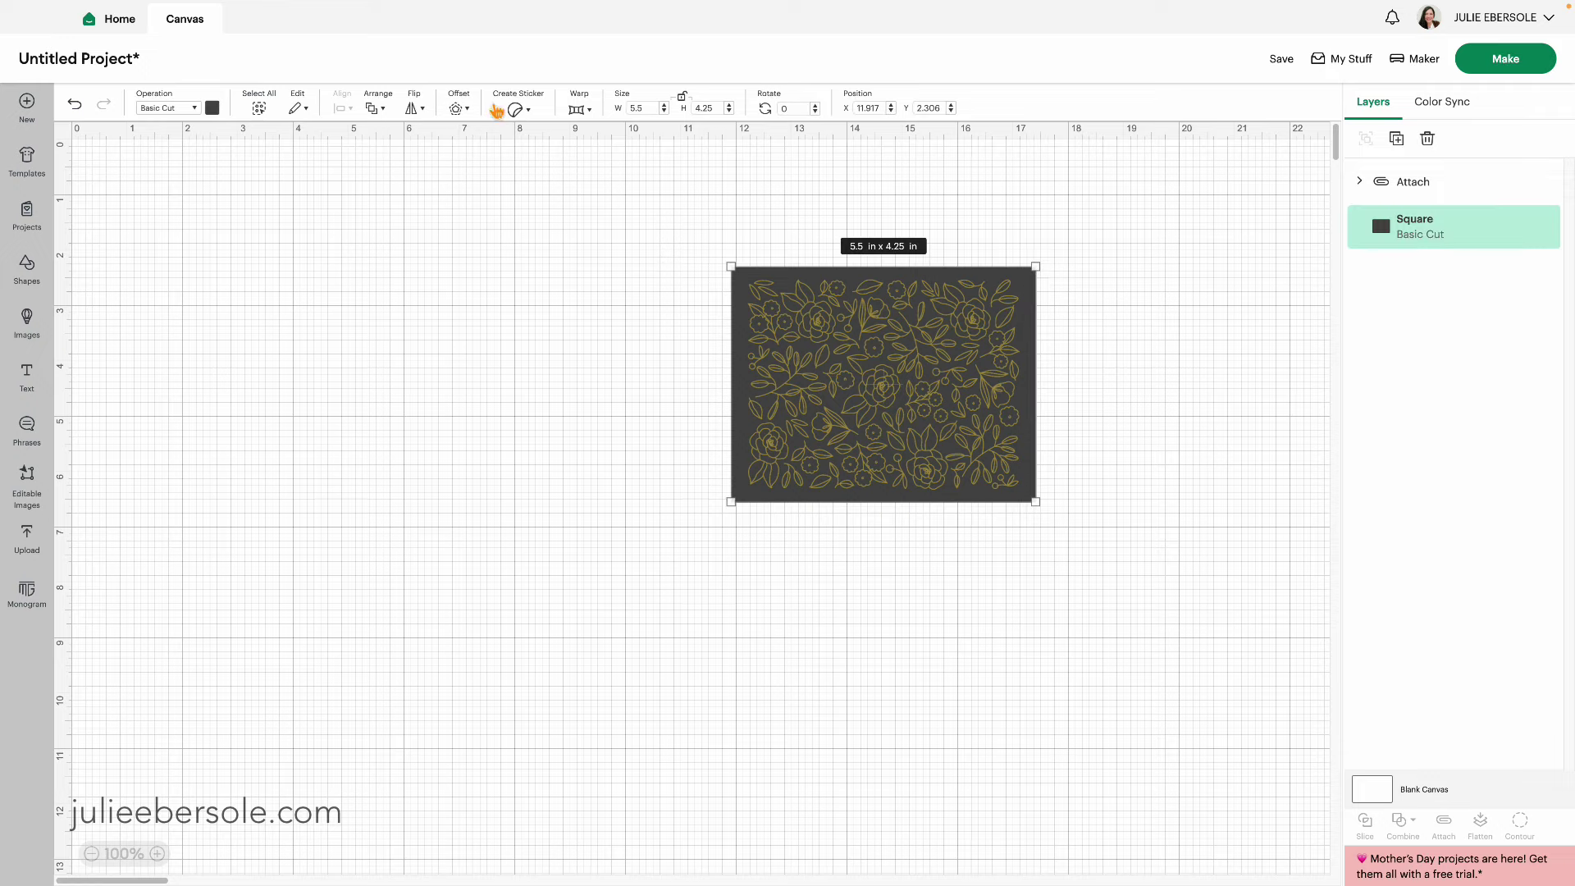
left_click(195, 110)
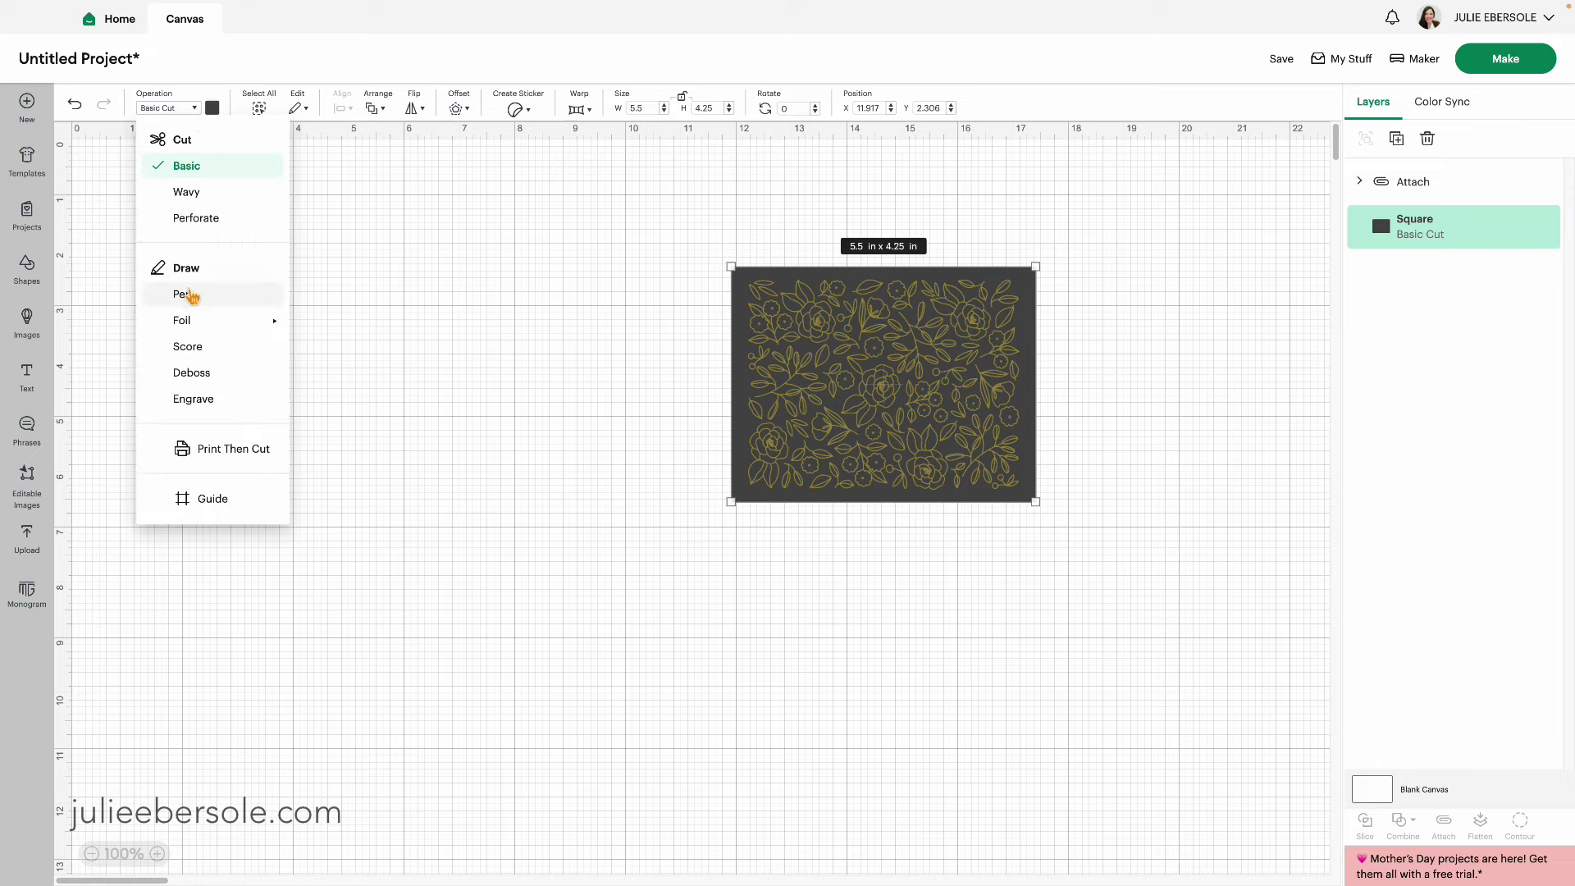
left_click(194, 351)
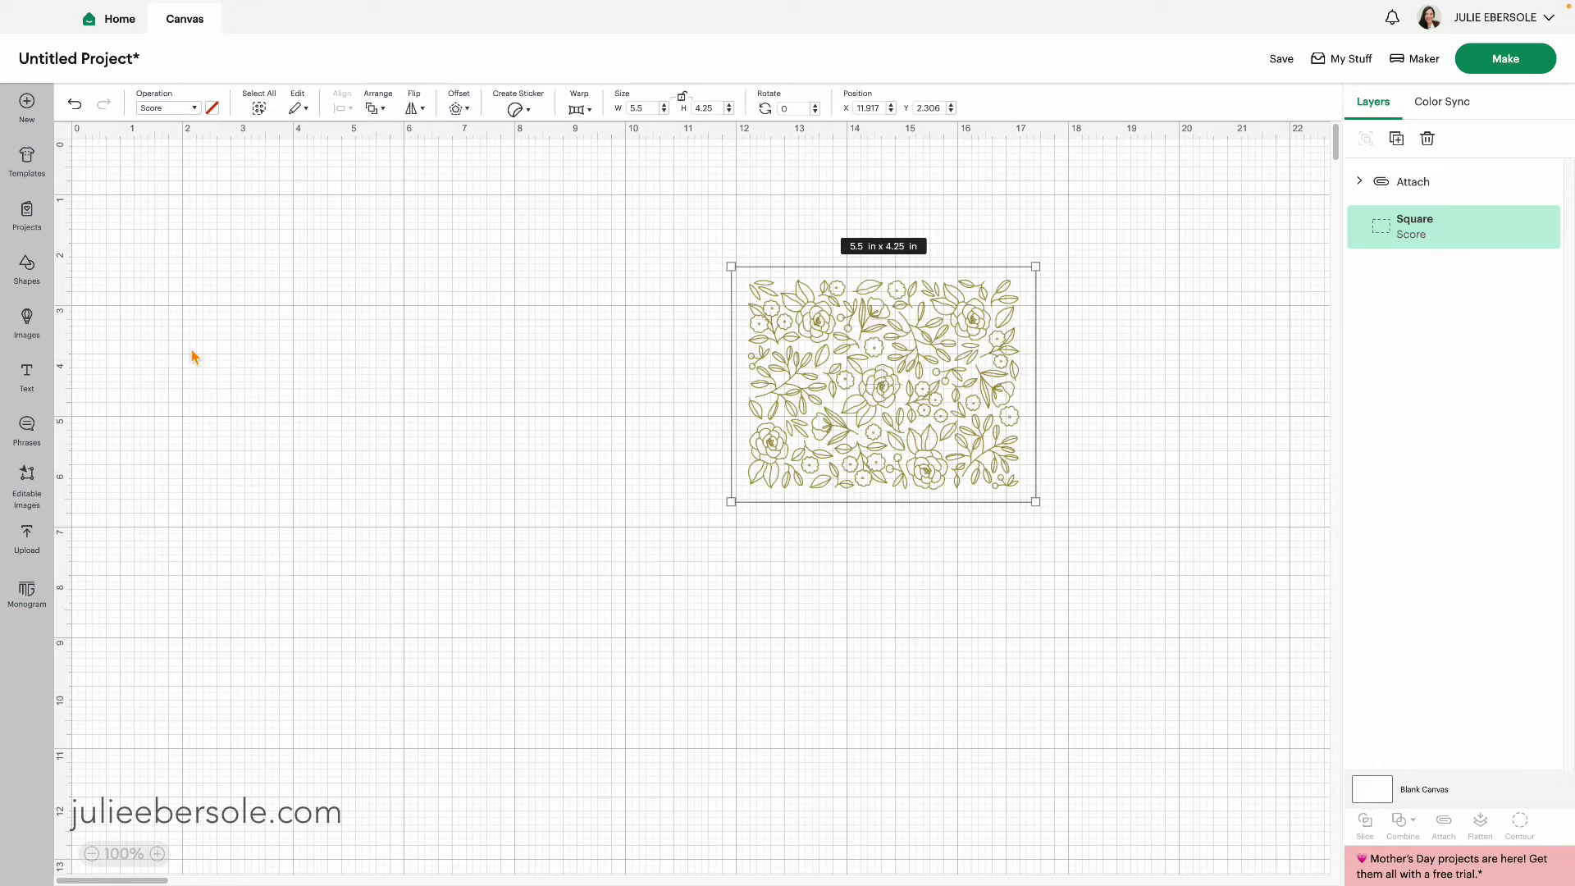
left_click(191, 348)
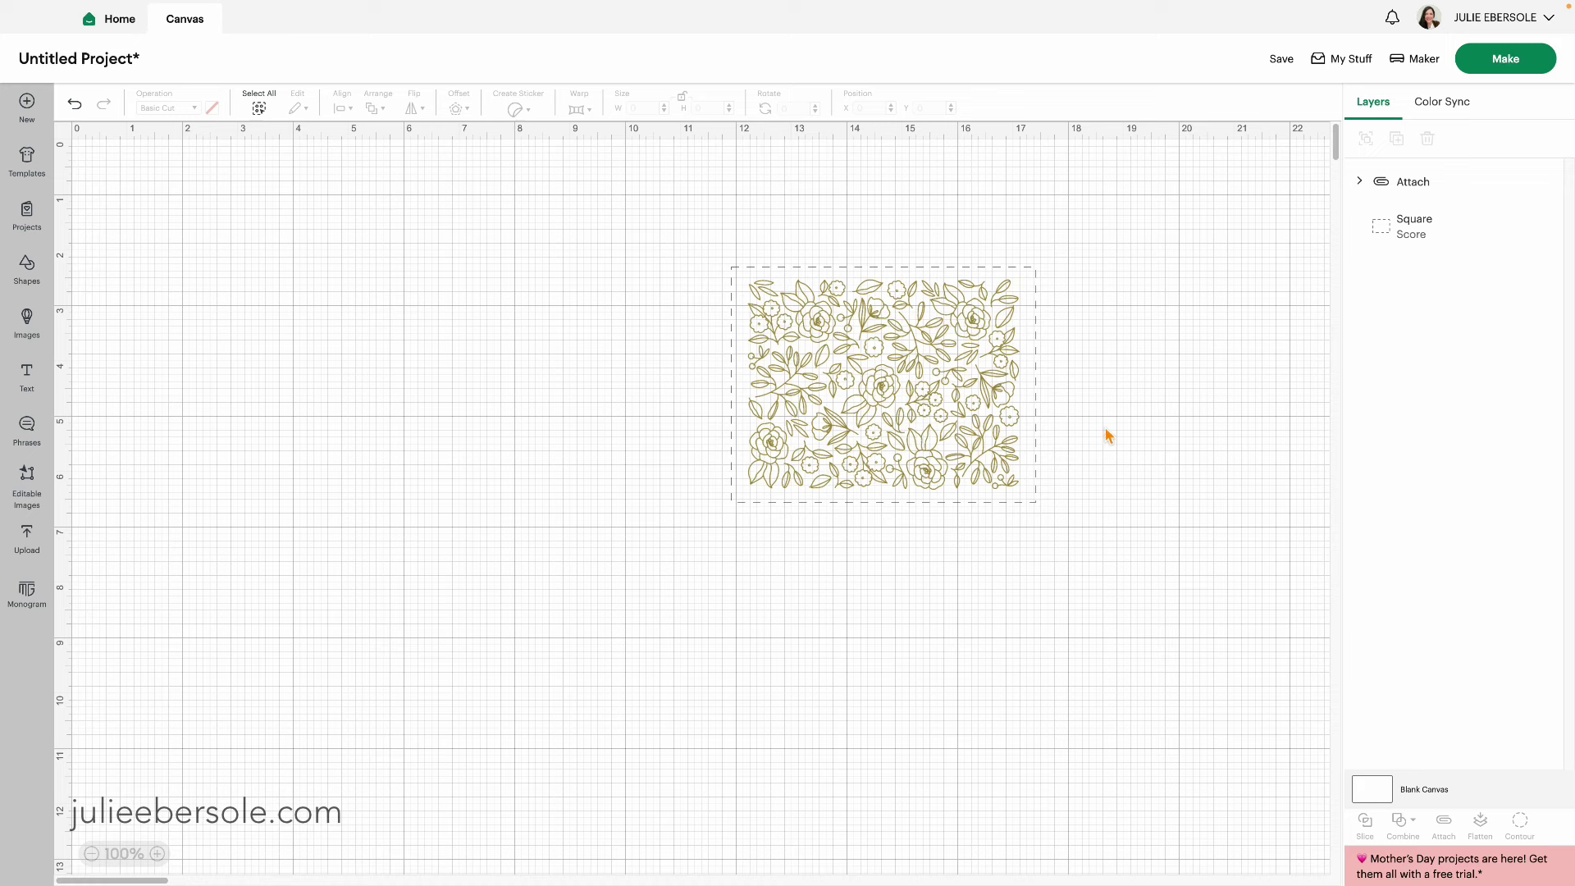
Attach the Score rectangle to the three-layer foil floral group and expand its layers.
left_click_drag(654, 193, 1113, 533)
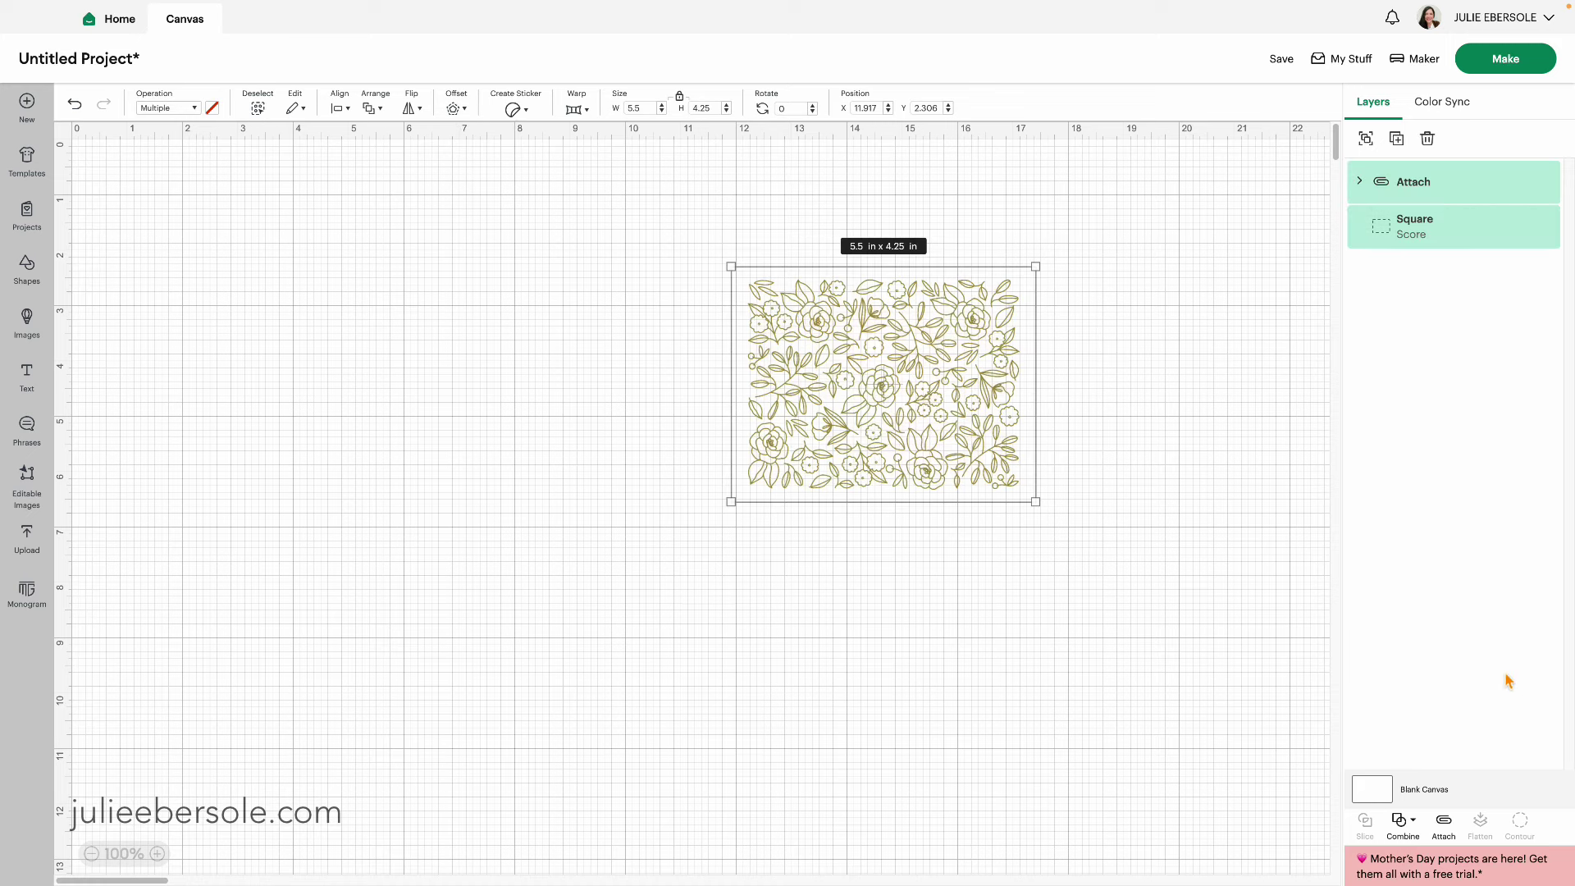
left_click(1444, 823)
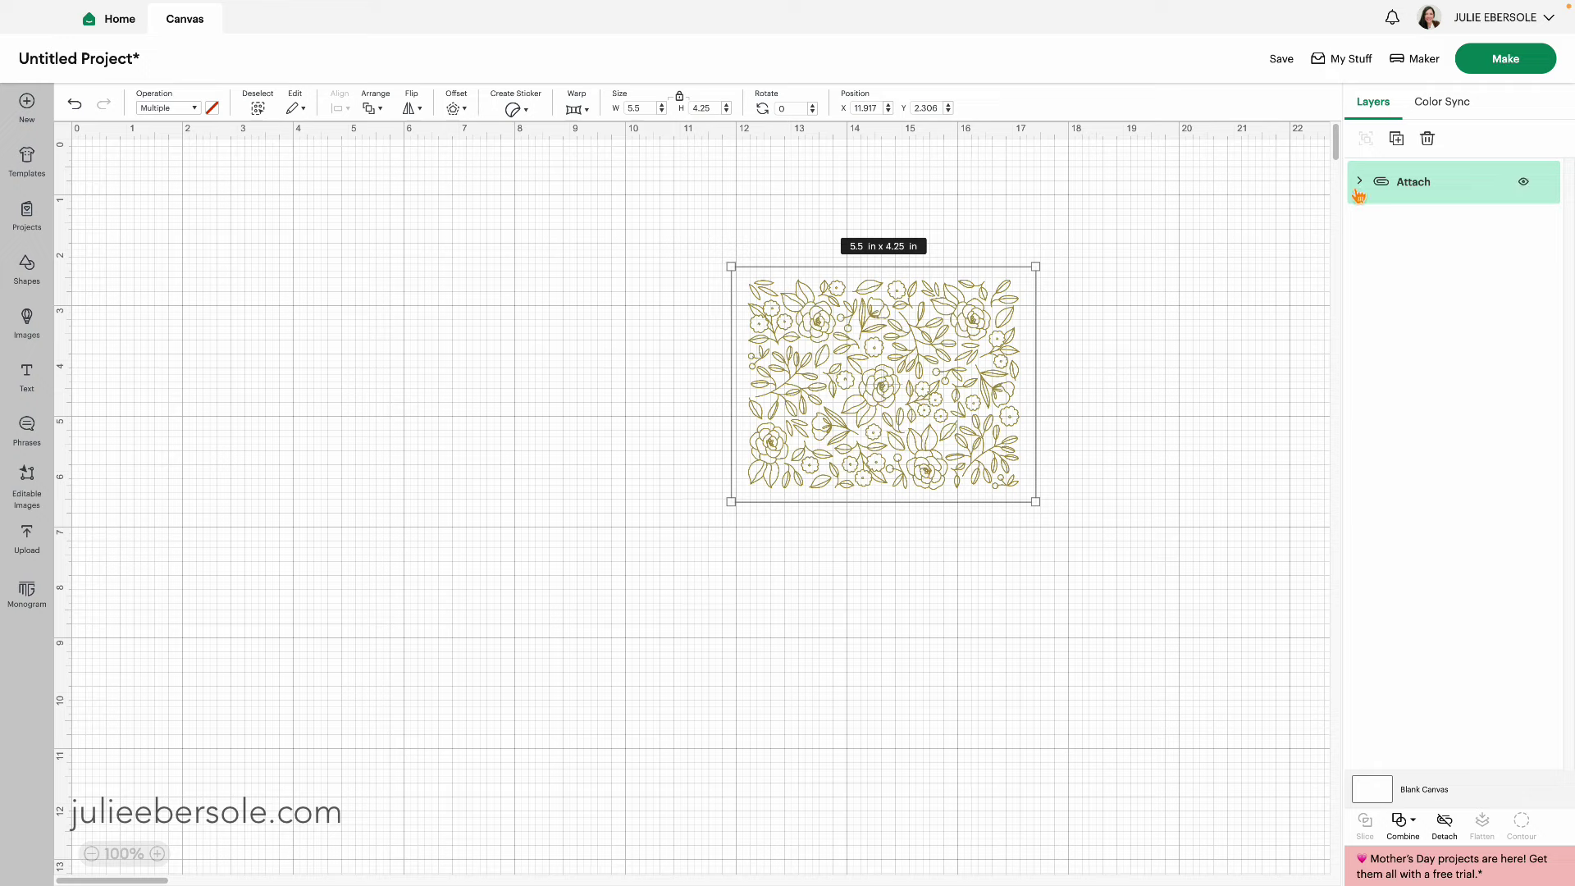
left_click(1358, 187)
left_click(1386, 226)
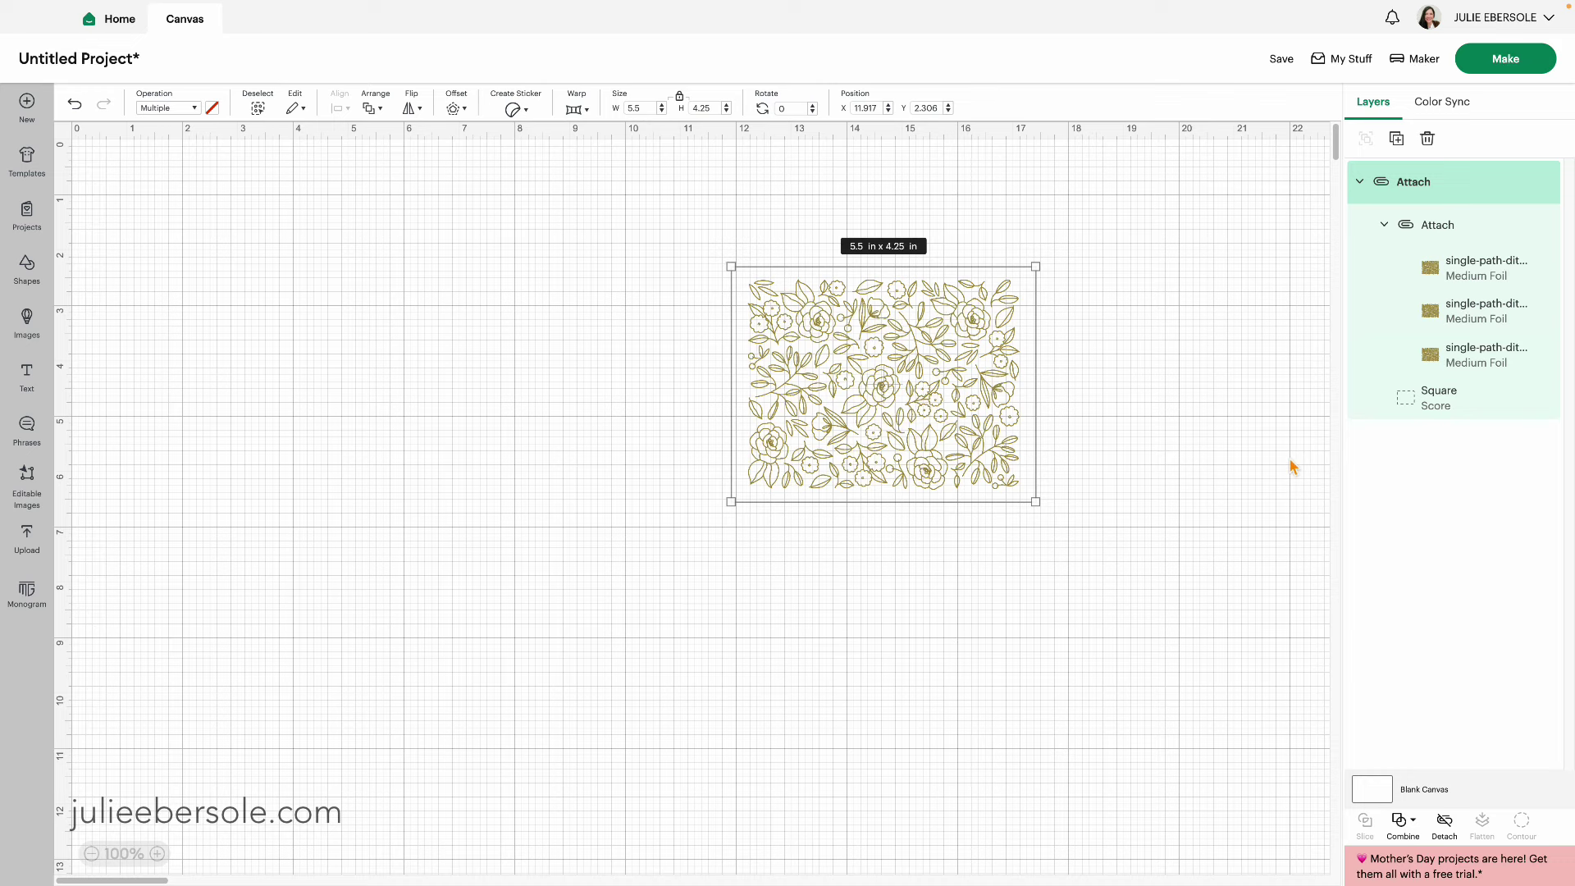
left_click(1306, 428)
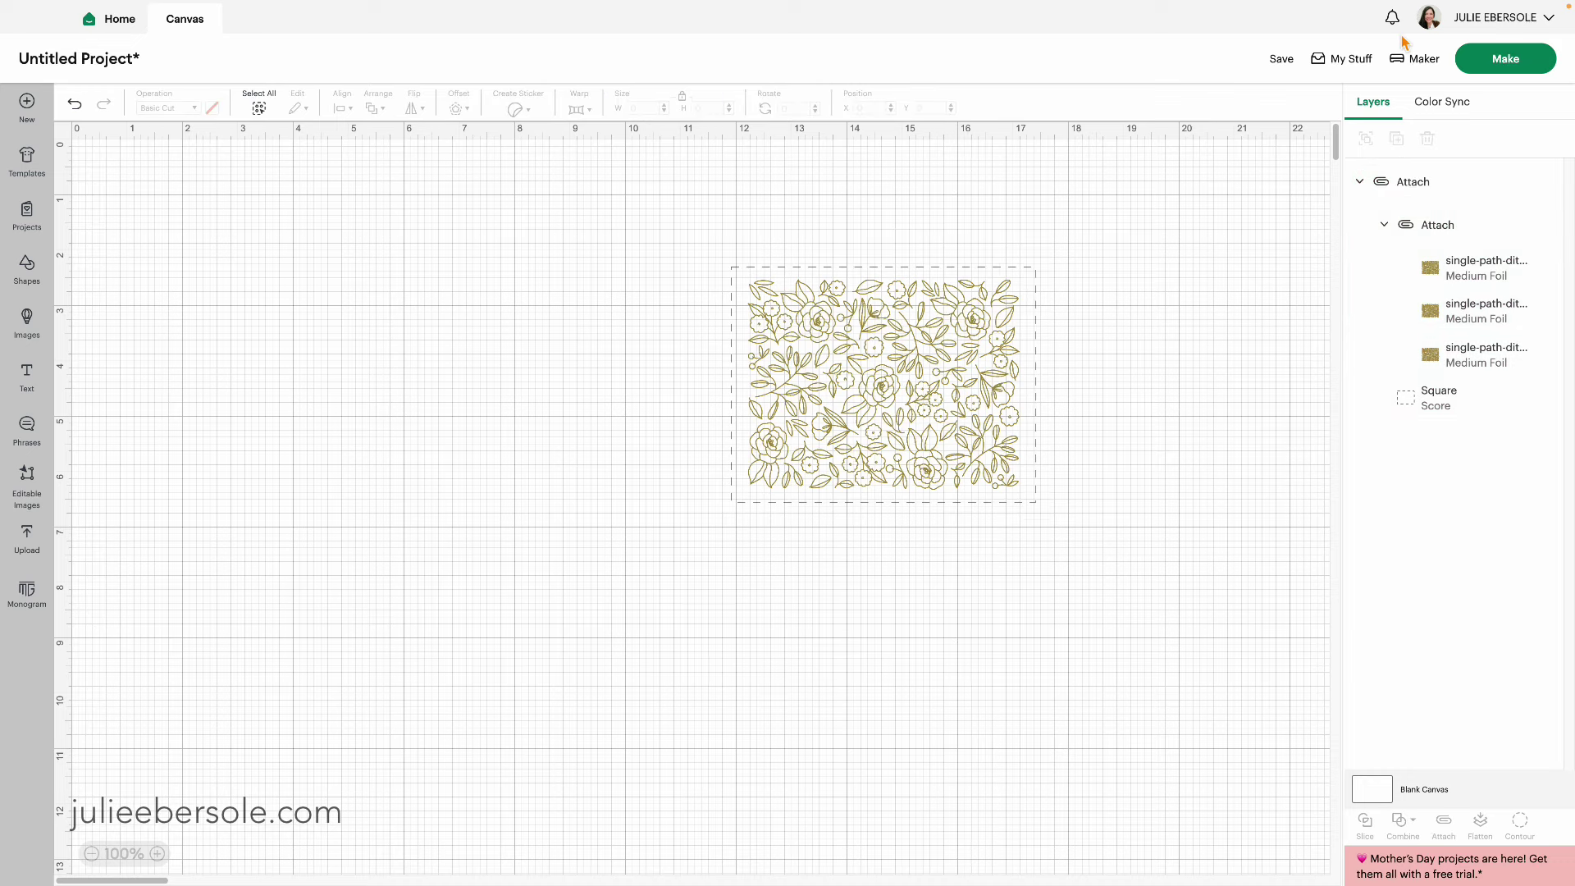
Save the project as 'ditsy floral bkgrd - CRICUT FOIL' in the Miscellaneous collection.
left_click(1508, 71)
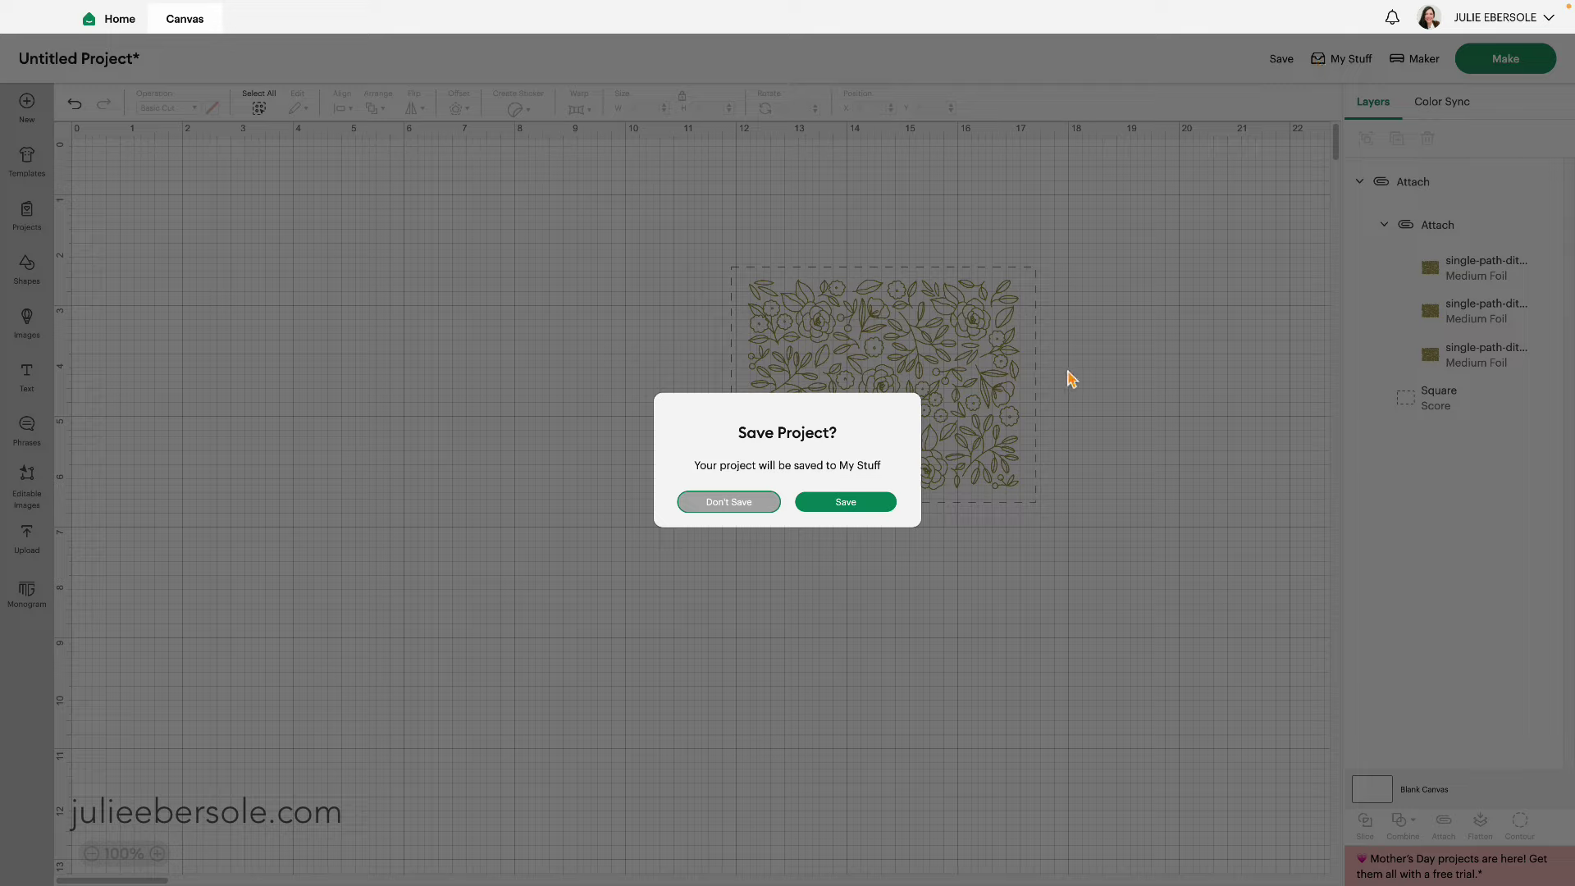
left_click(830, 507)
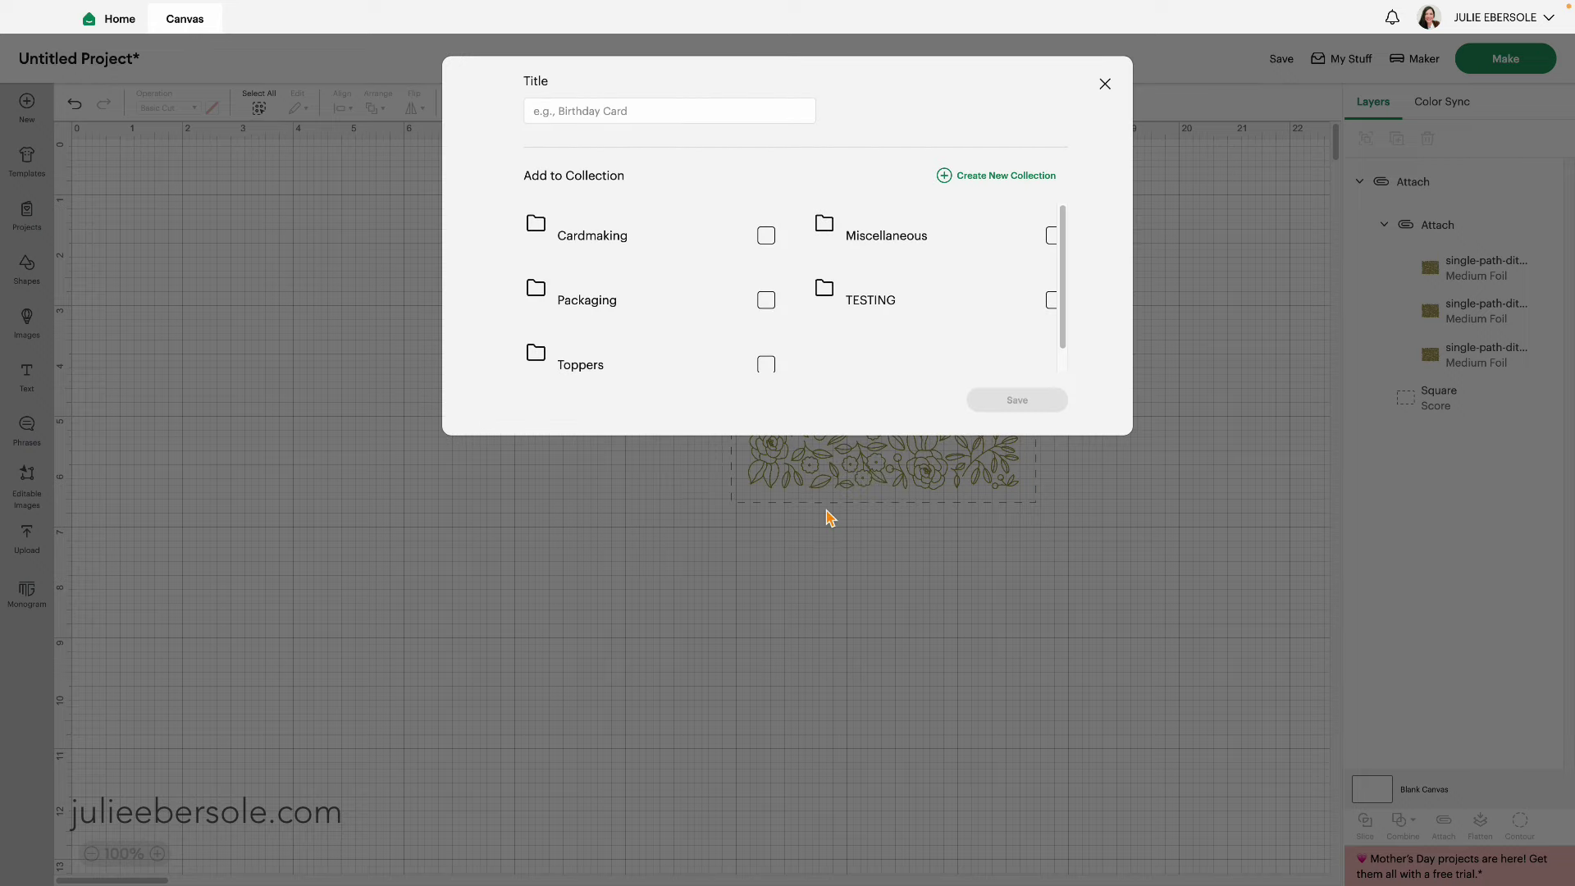
left_click(632, 109)
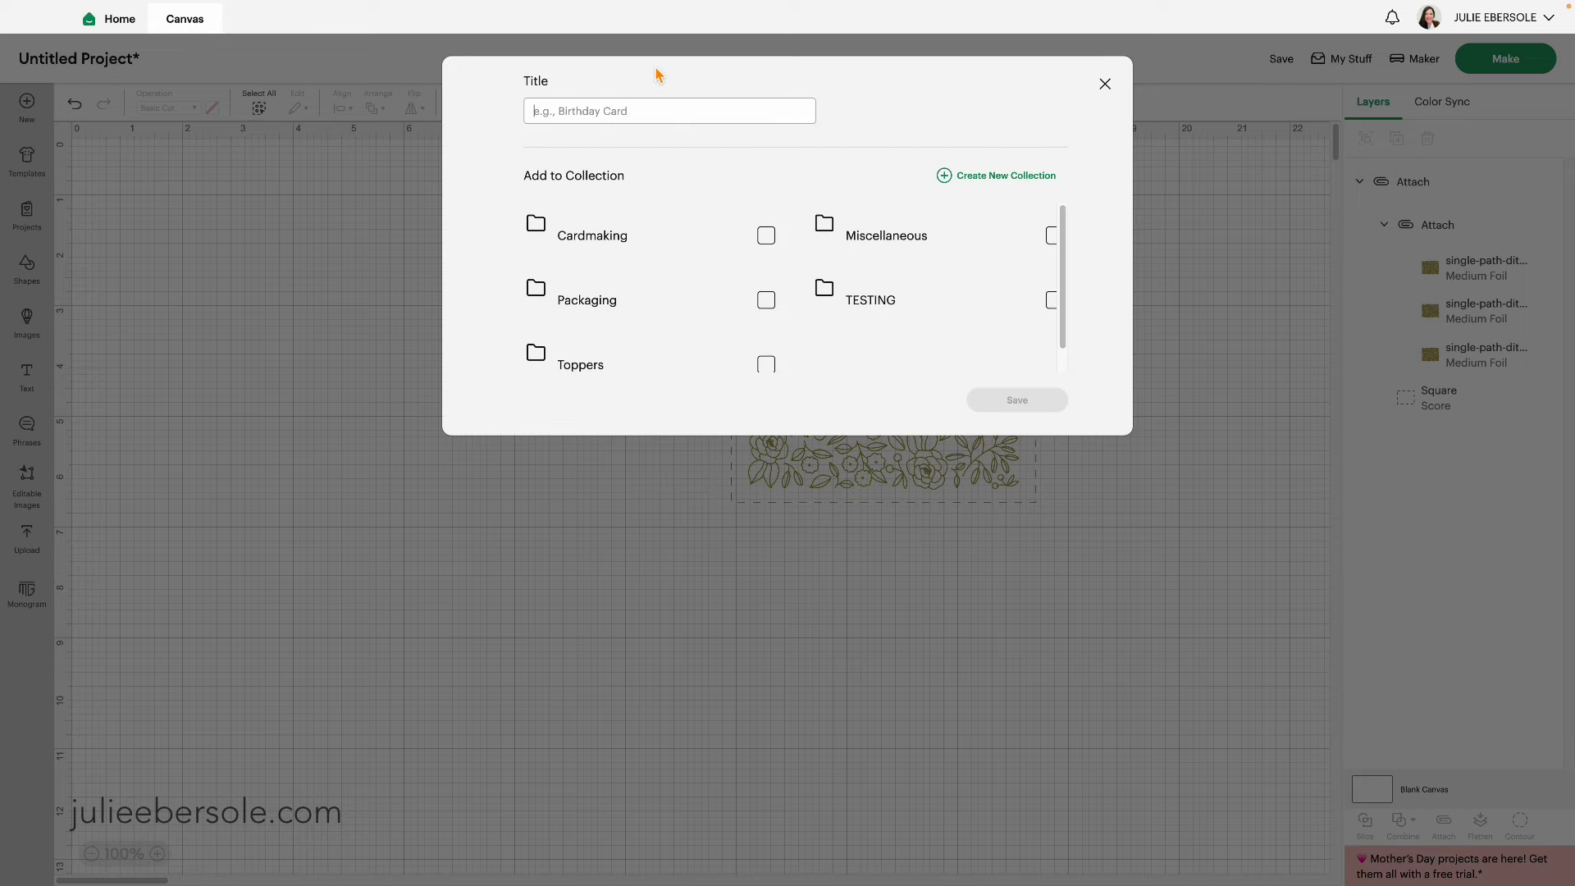
type("ditsy floral bkgrd - CRICUT FOIL")
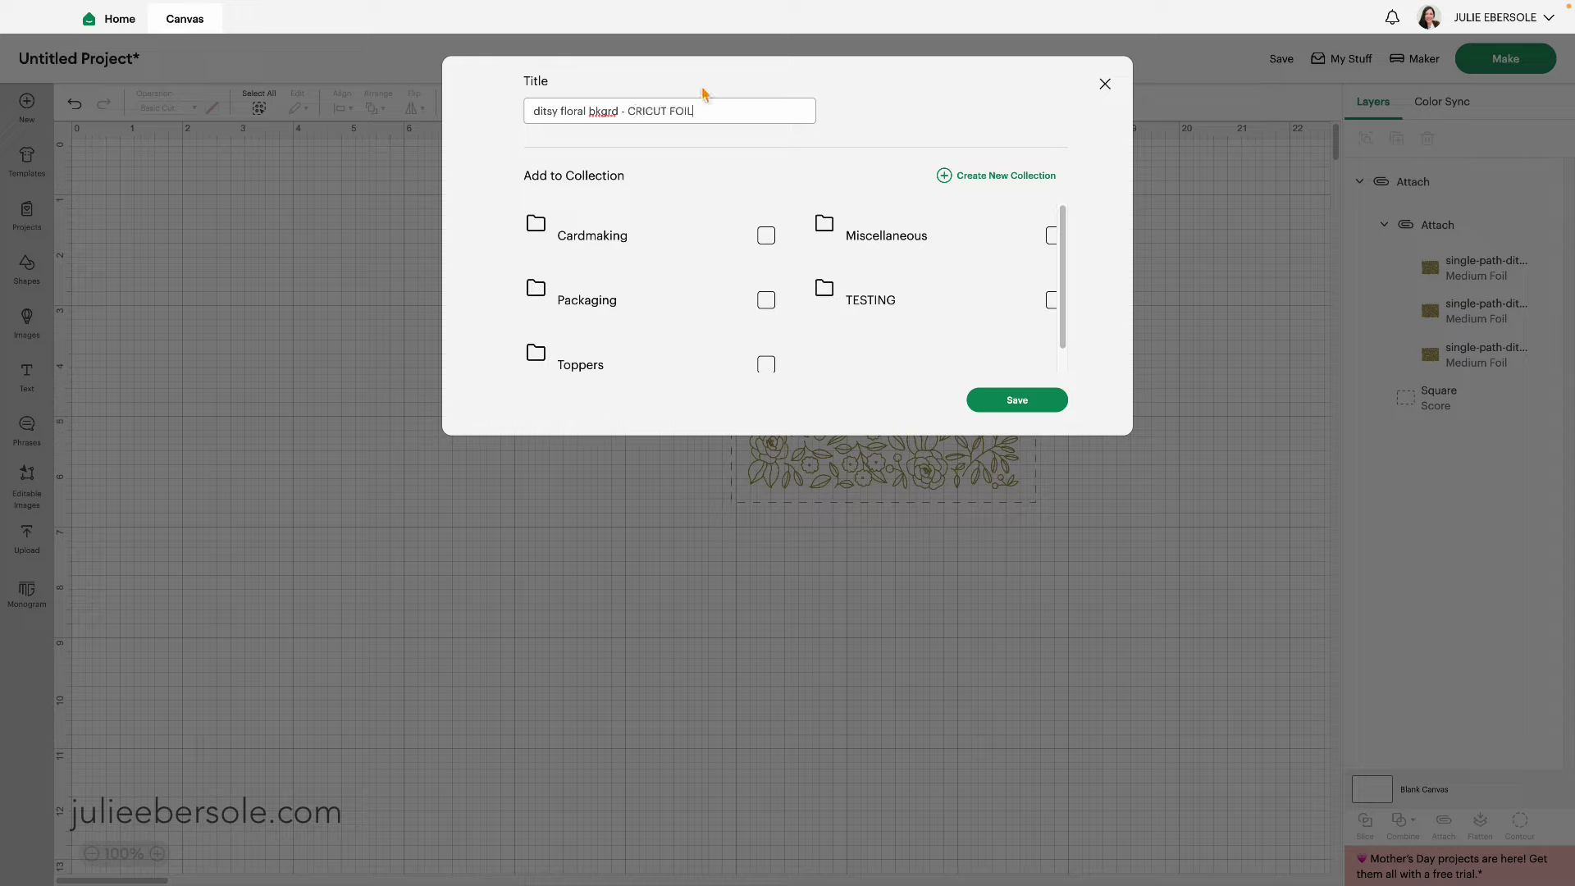
left_click(1052, 238)
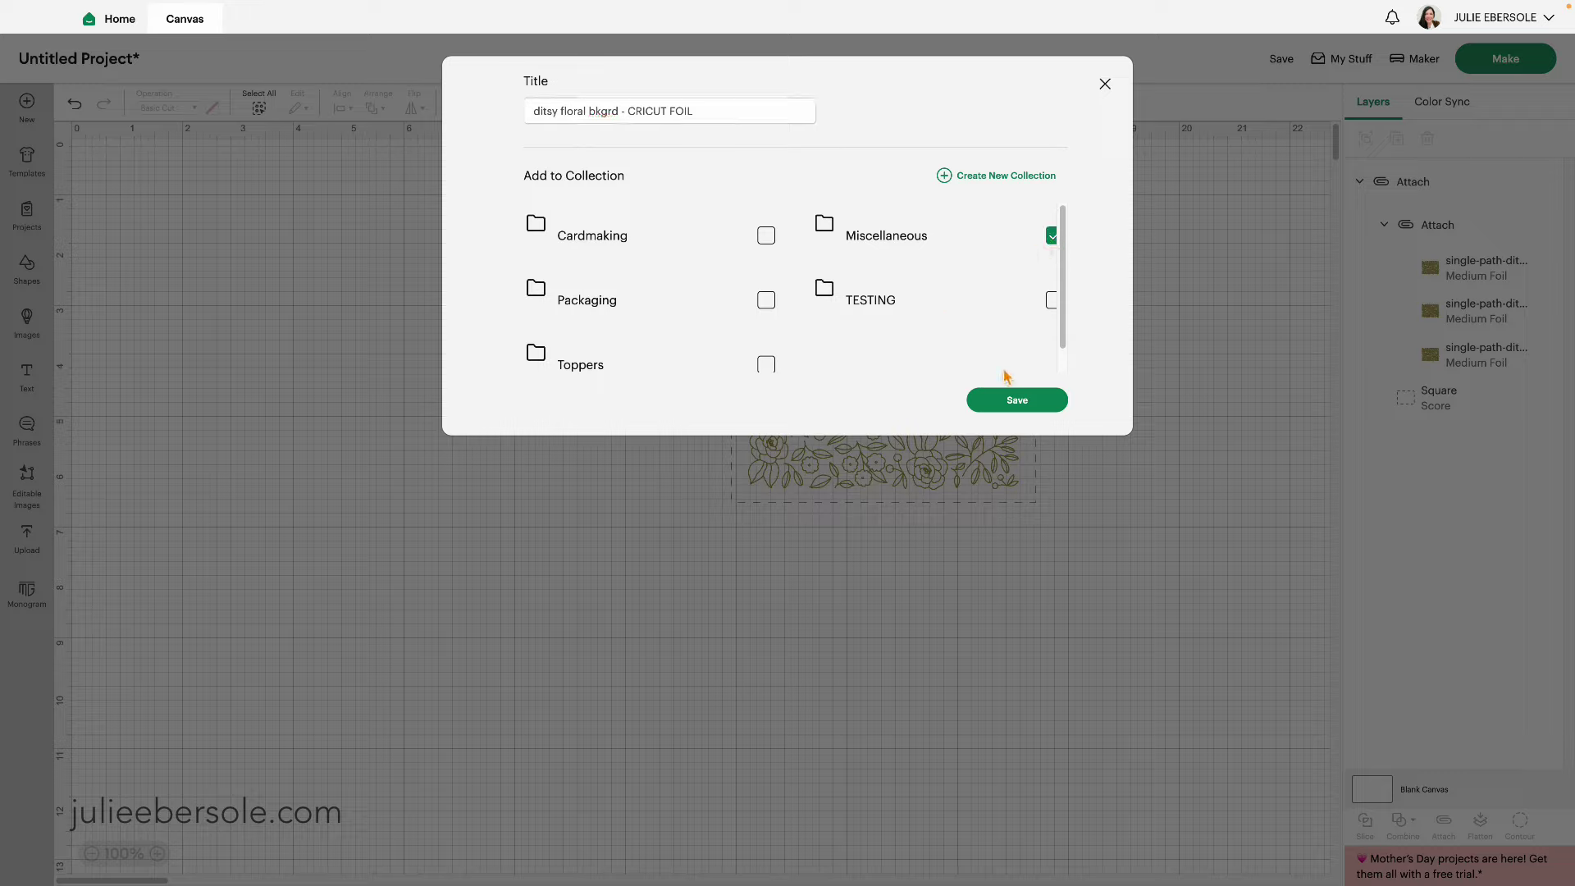
left_click(1037, 406)
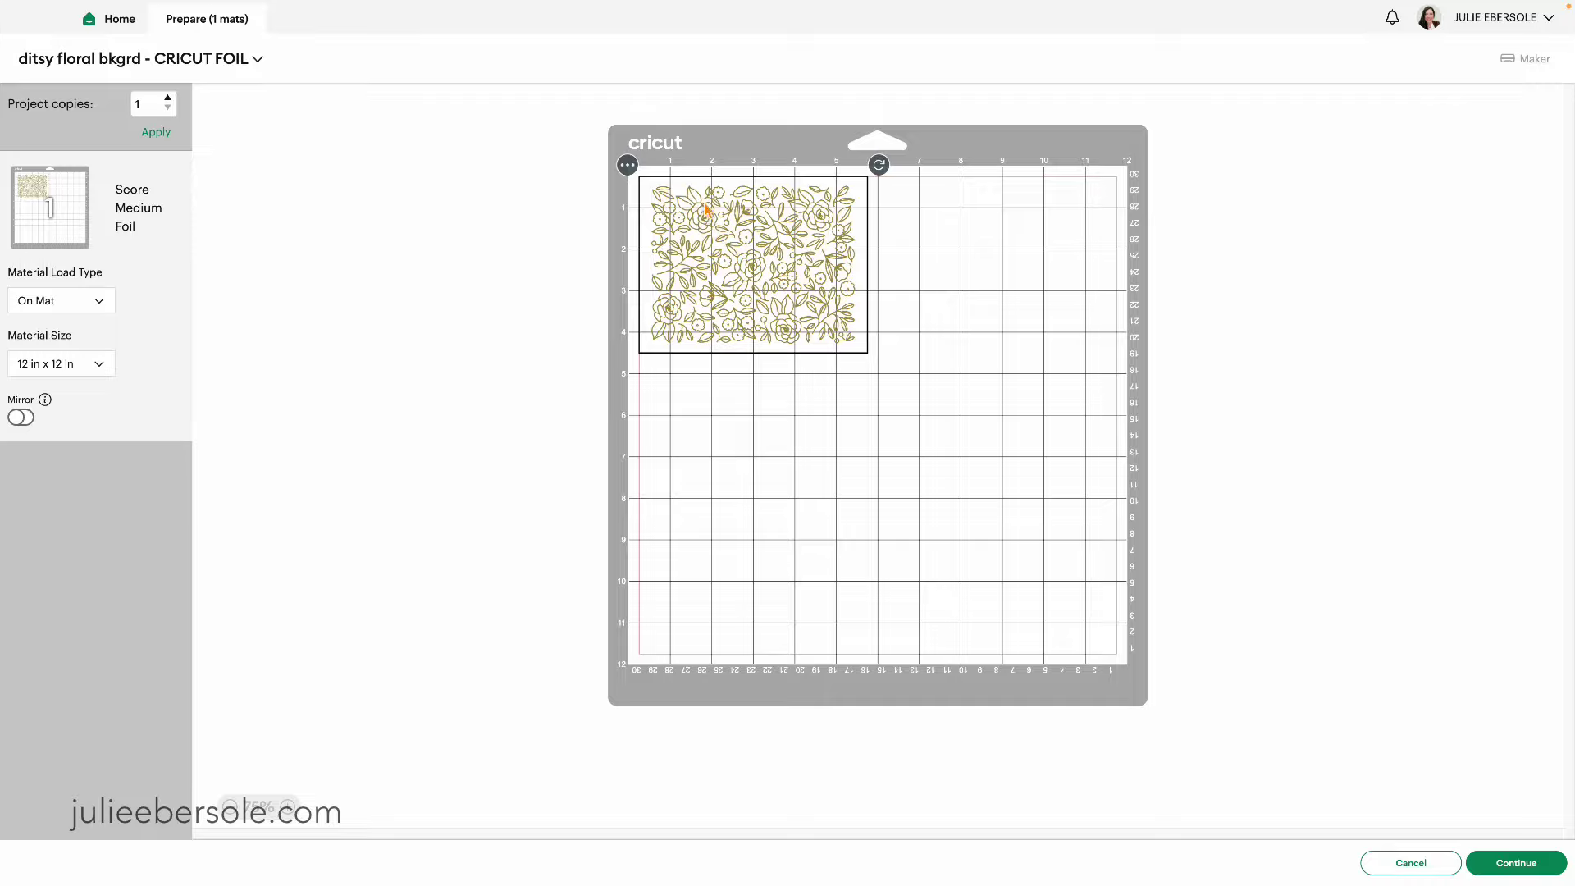
Move the floral design on the 12 × 12 in mat to 3 in across, 7 in down.
left_click_drag(692, 201, 810, 487)
left_click(811, 489)
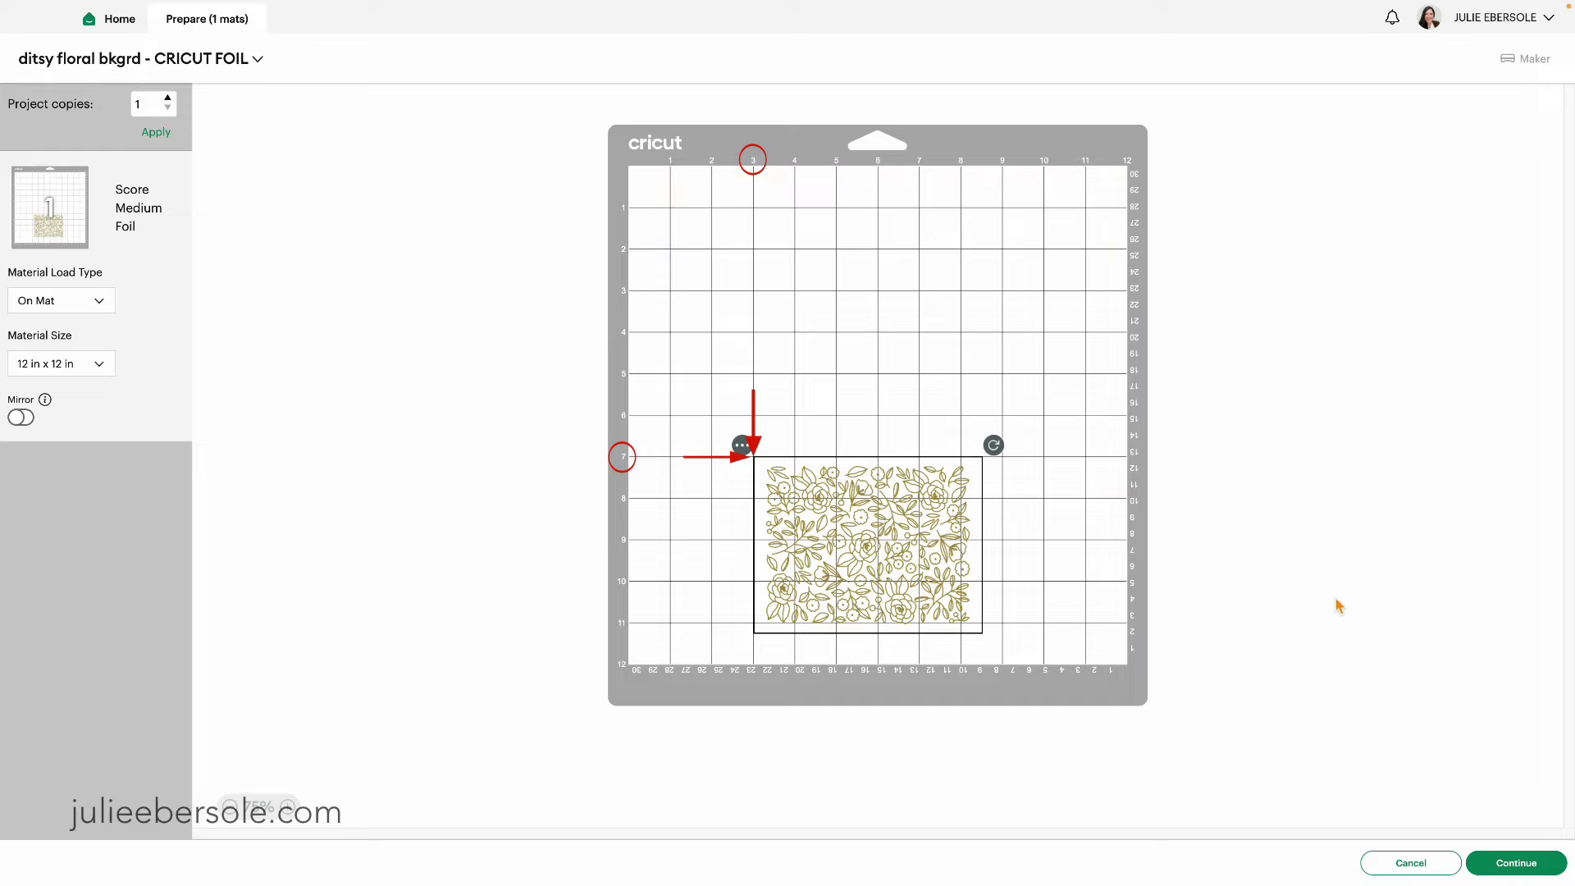
left_click(1492, 792)
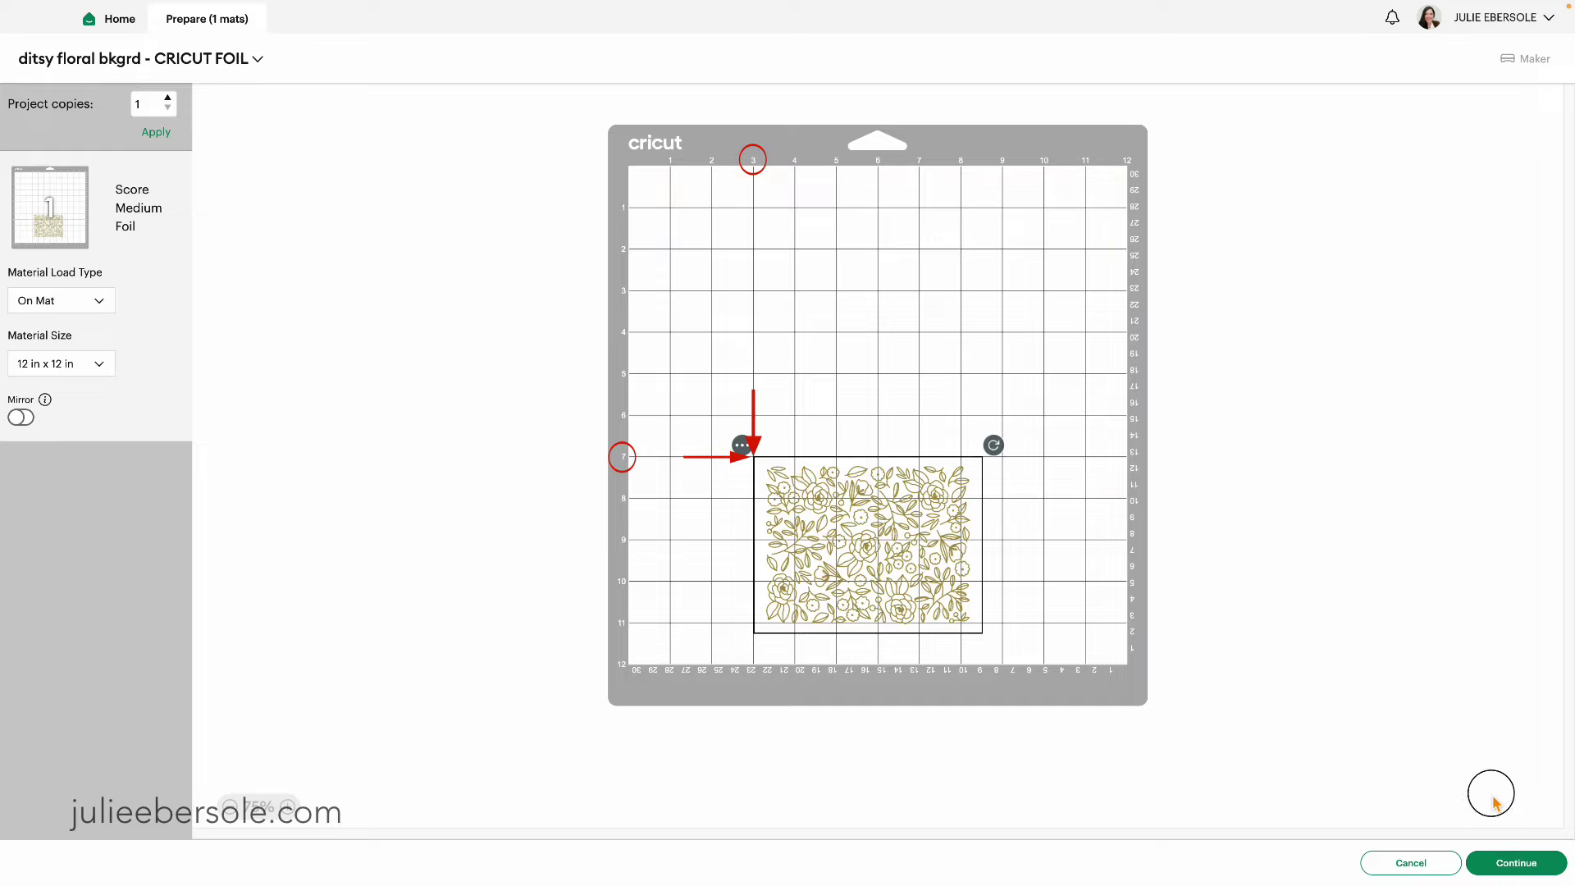
Choose Medium Cardstock – 80 lb (216 gsm) and switch the scoring tool to Scoring Stylus.
left_click(1516, 863)
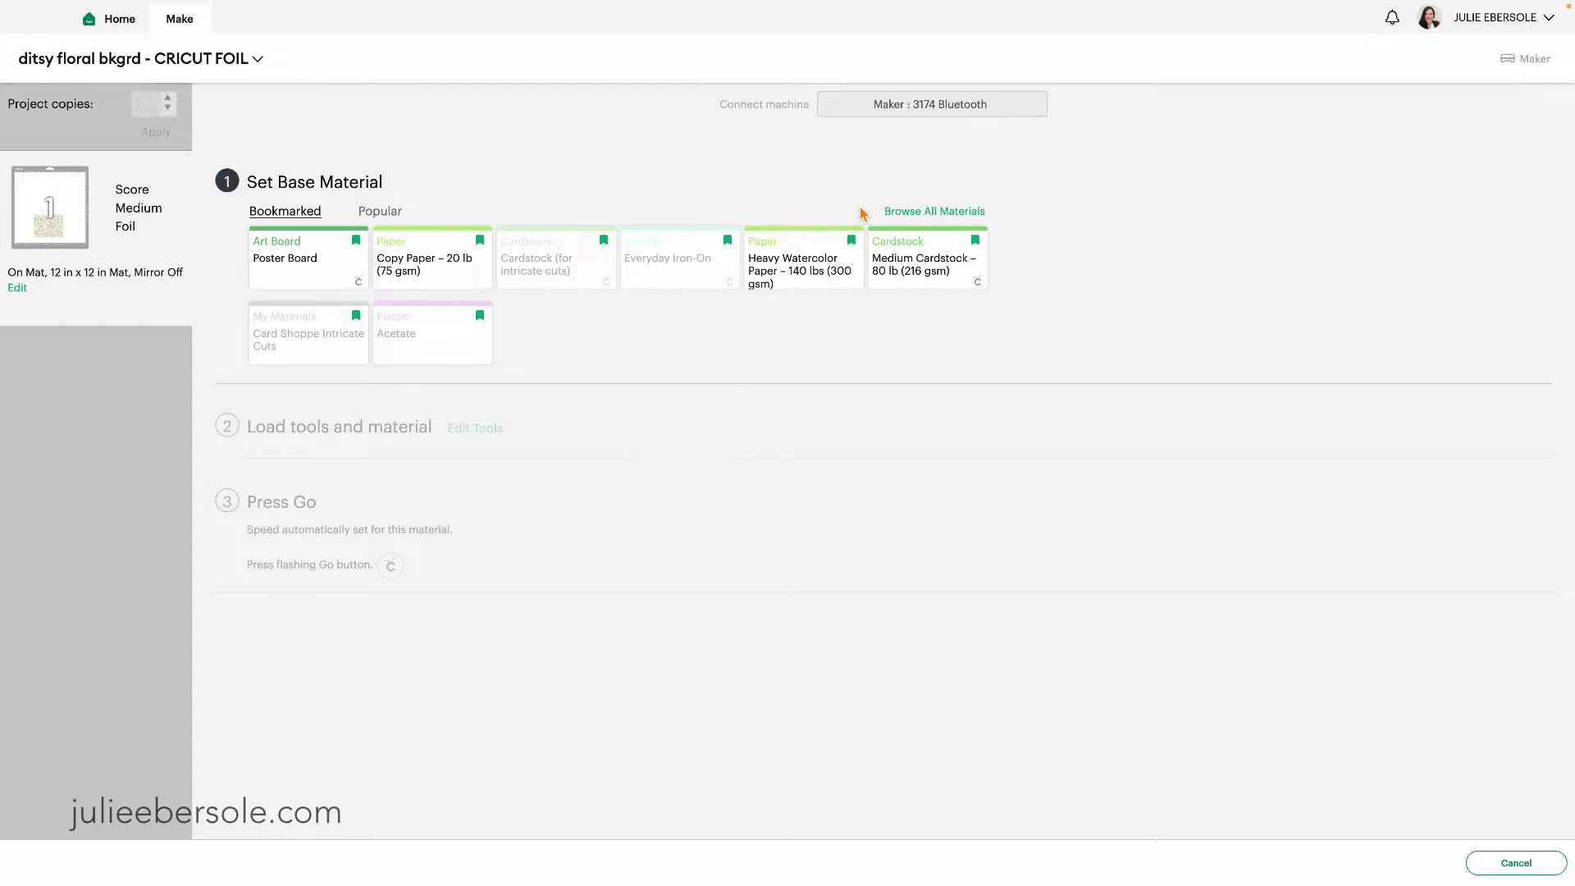
left_click(923, 273)
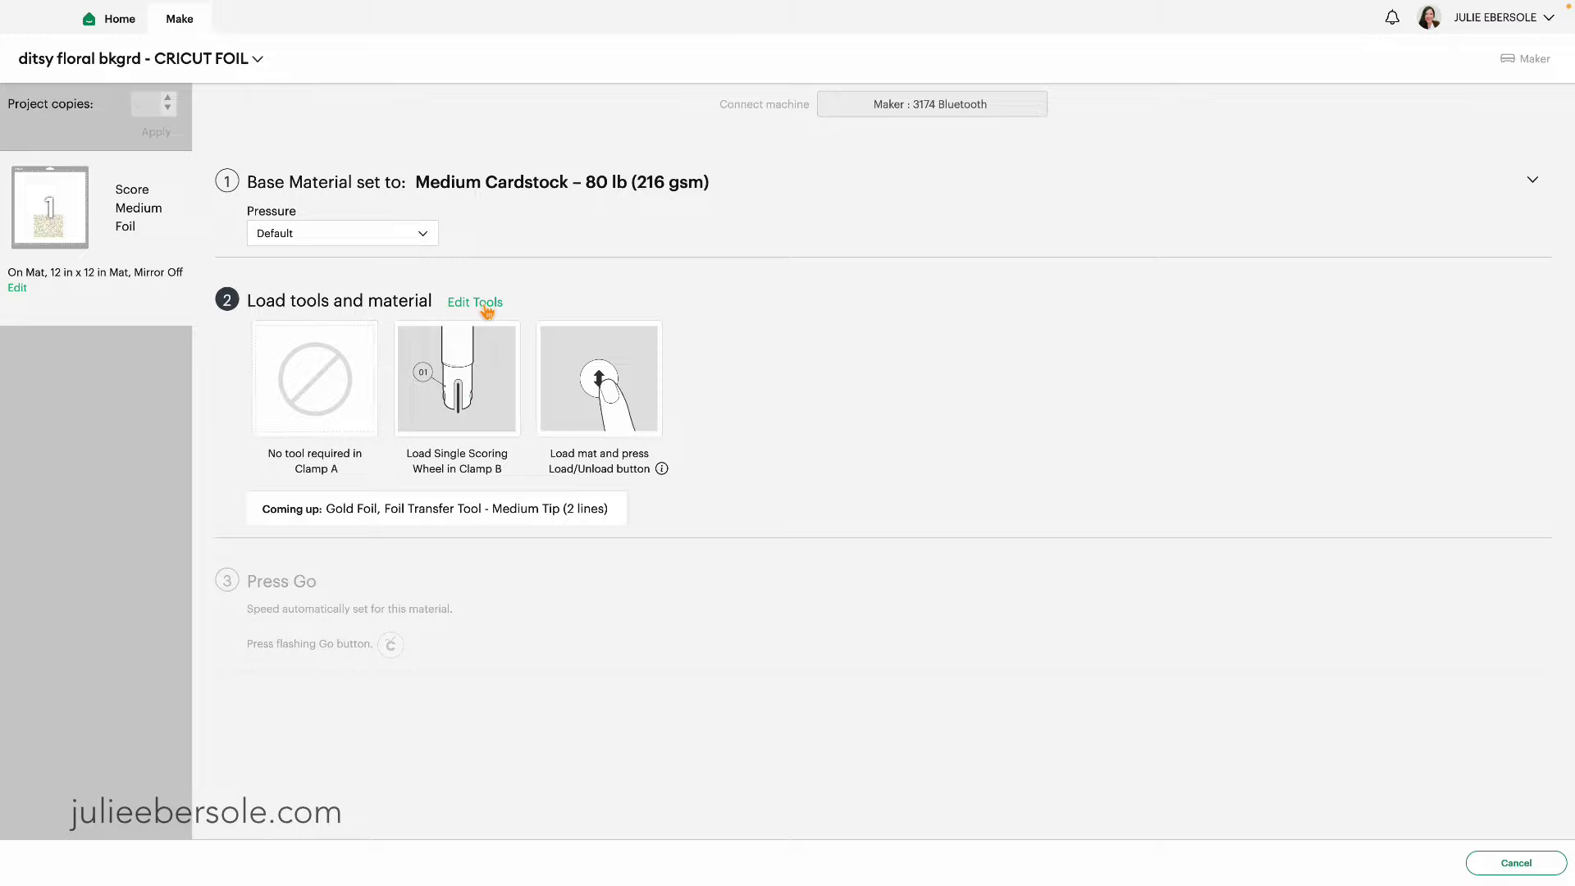
left_click(490, 311)
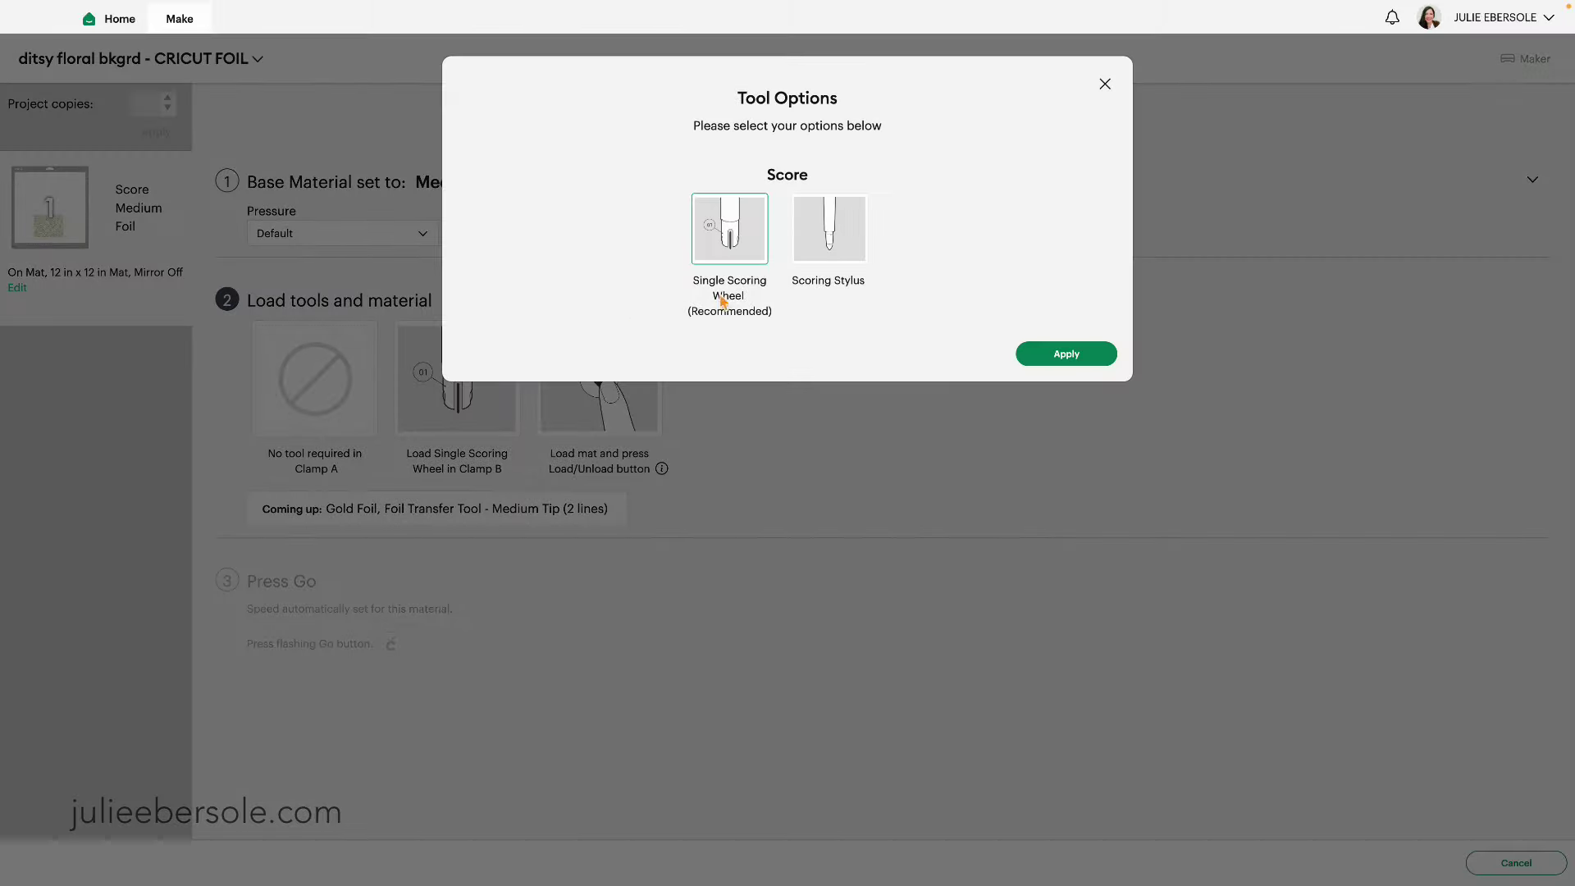
left_click(826, 258)
left_click(1050, 354)
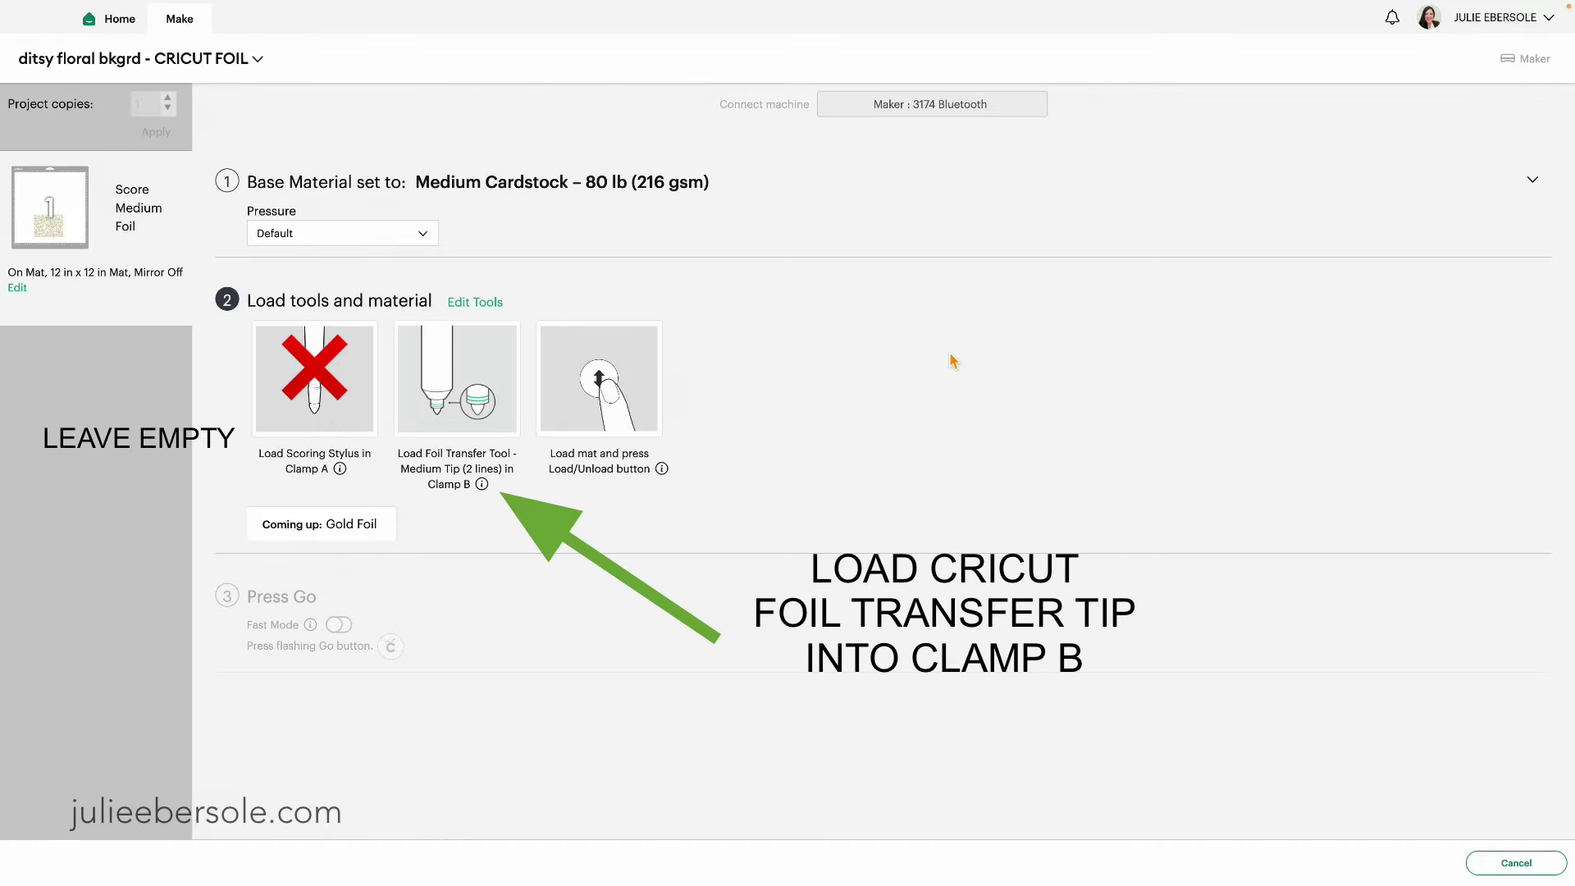
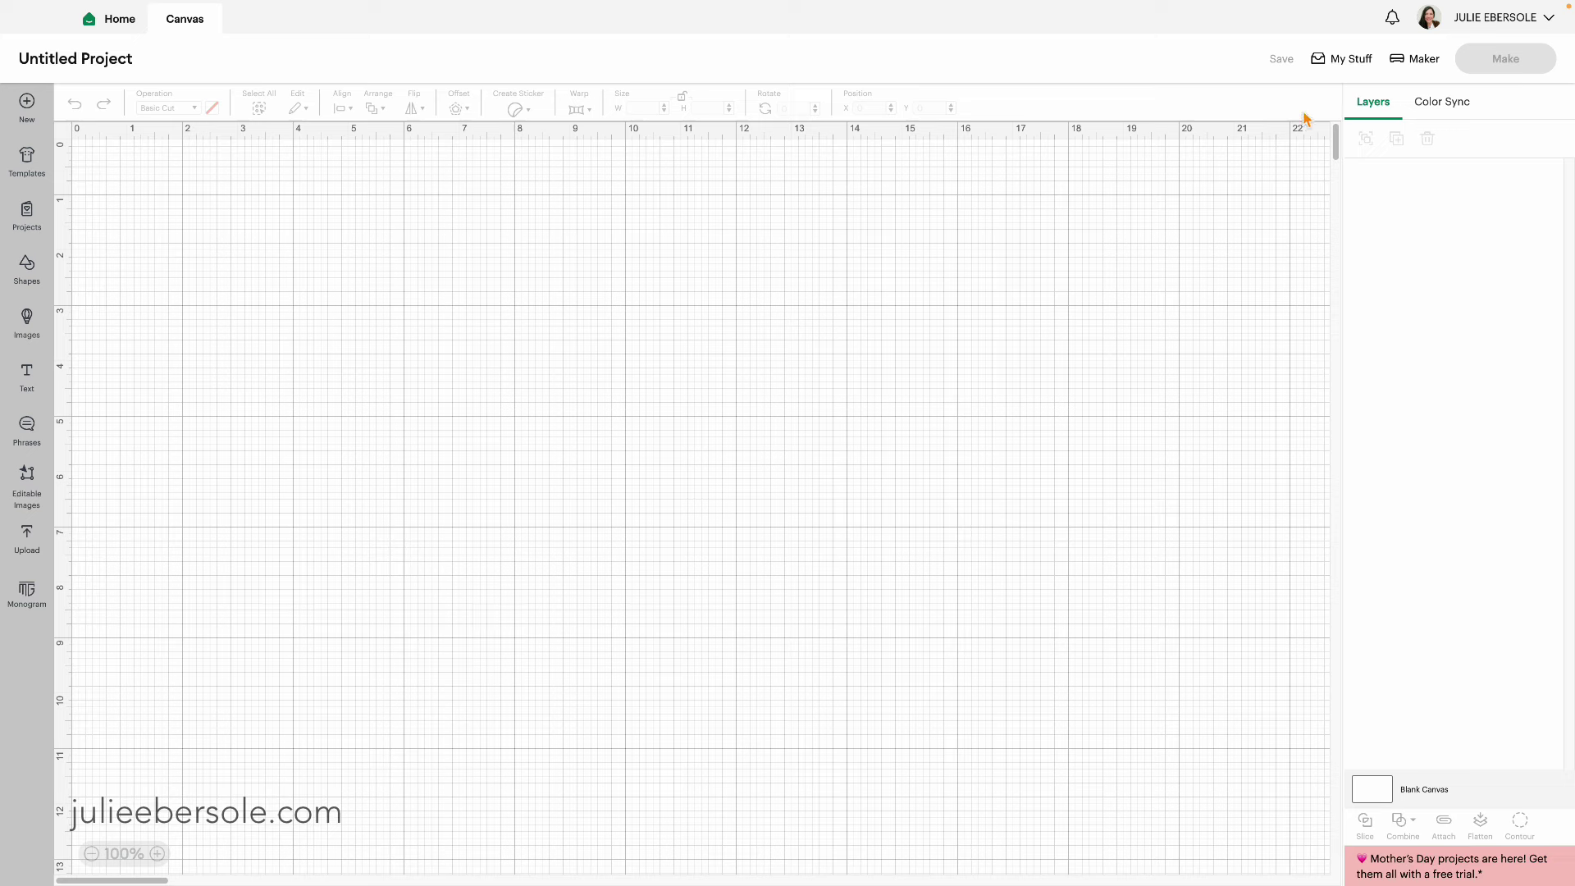
Open the 'ditsy floral bkgrd - CRICUT FOIL' project card in My Stuff.
left_click(1352, 60)
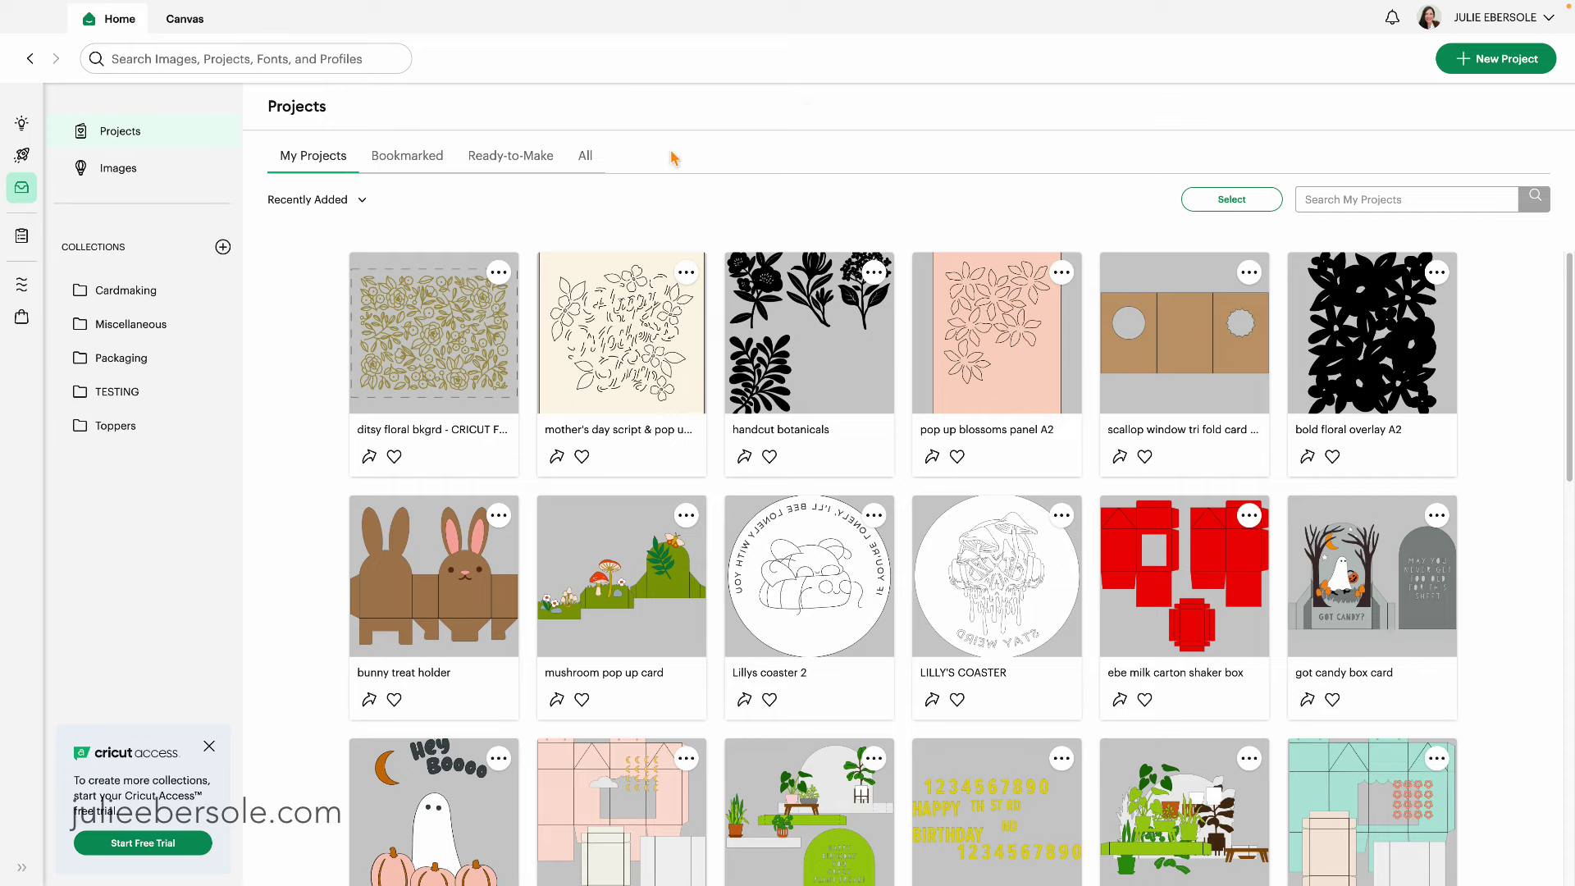
left_click(443, 338)
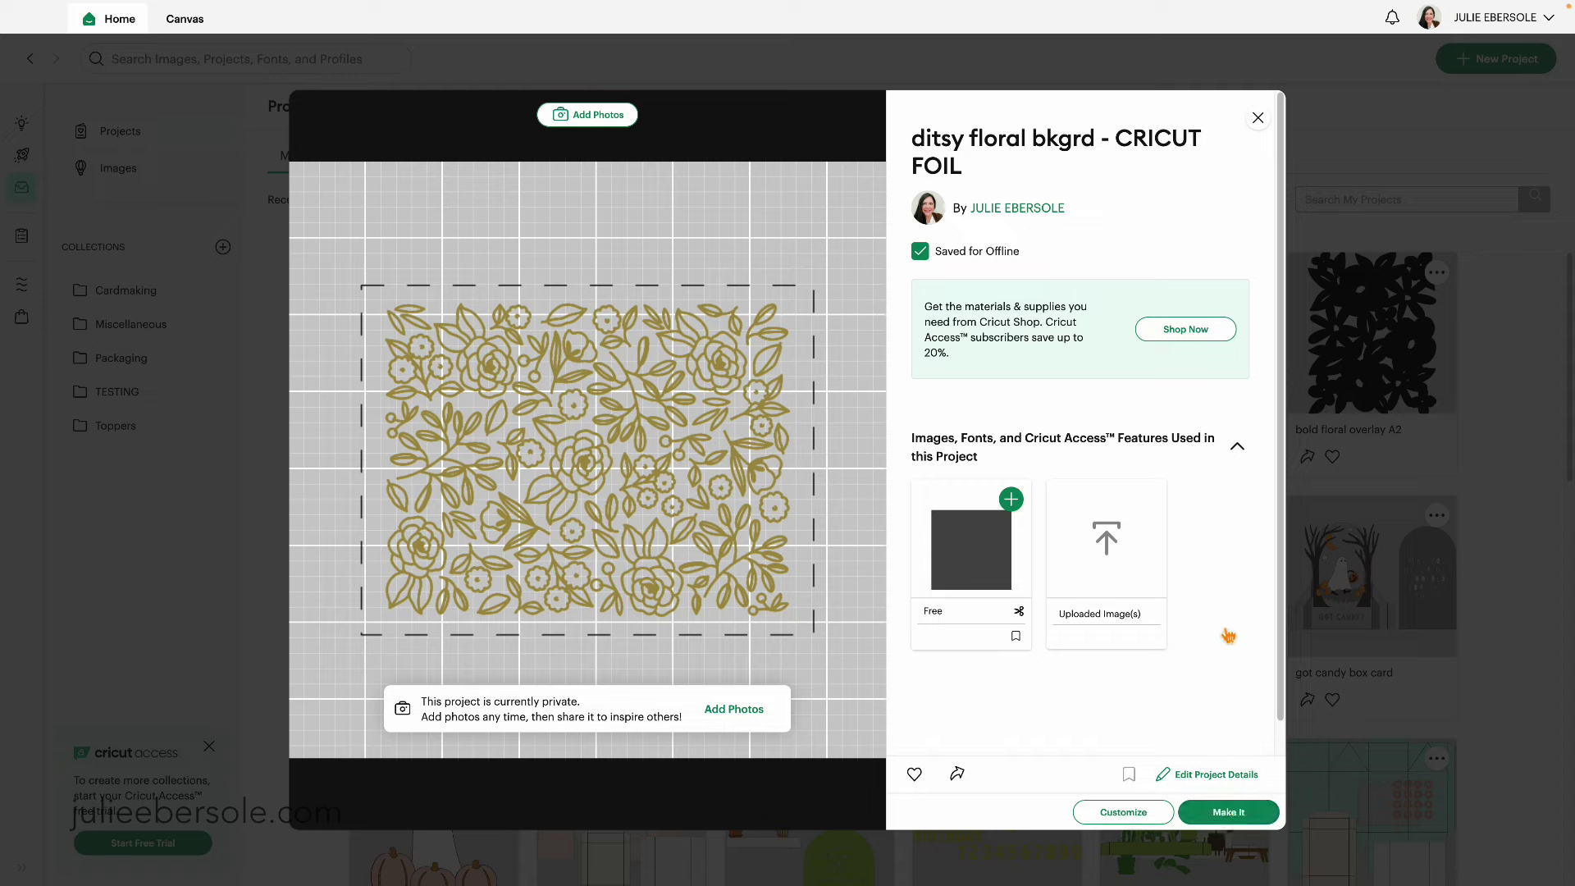
Open the project on the canvas and expand both Attach groups in Layers.
left_click(1122, 820)
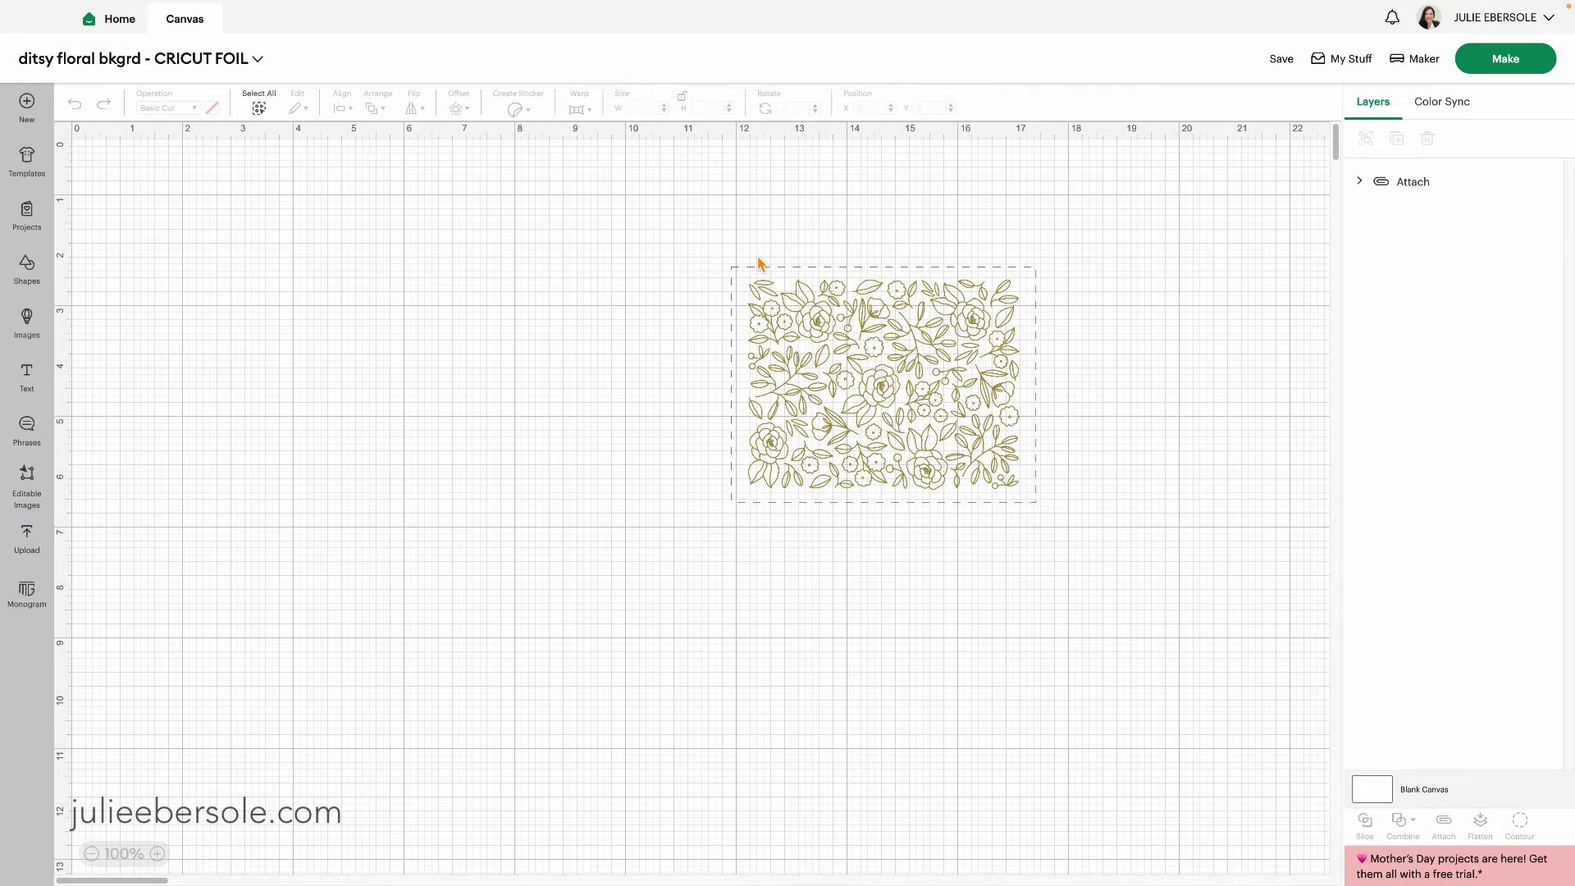
left_click(1360, 182)
left_click(1386, 226)
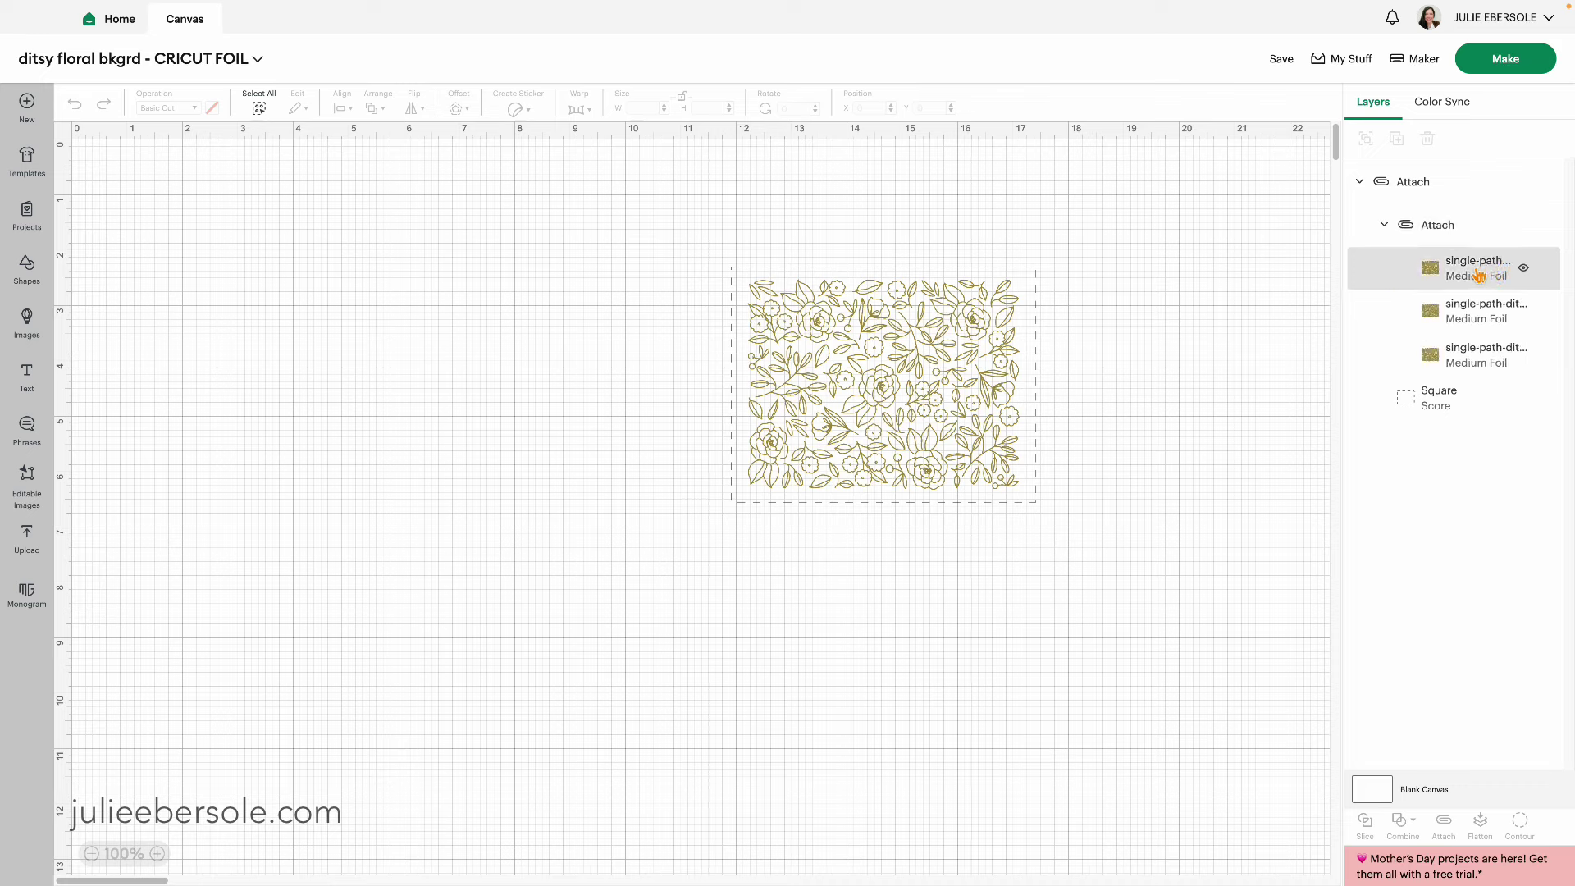
Delete two of the three duplicate single-path Medium Foil layers.
left_click(1479, 276)
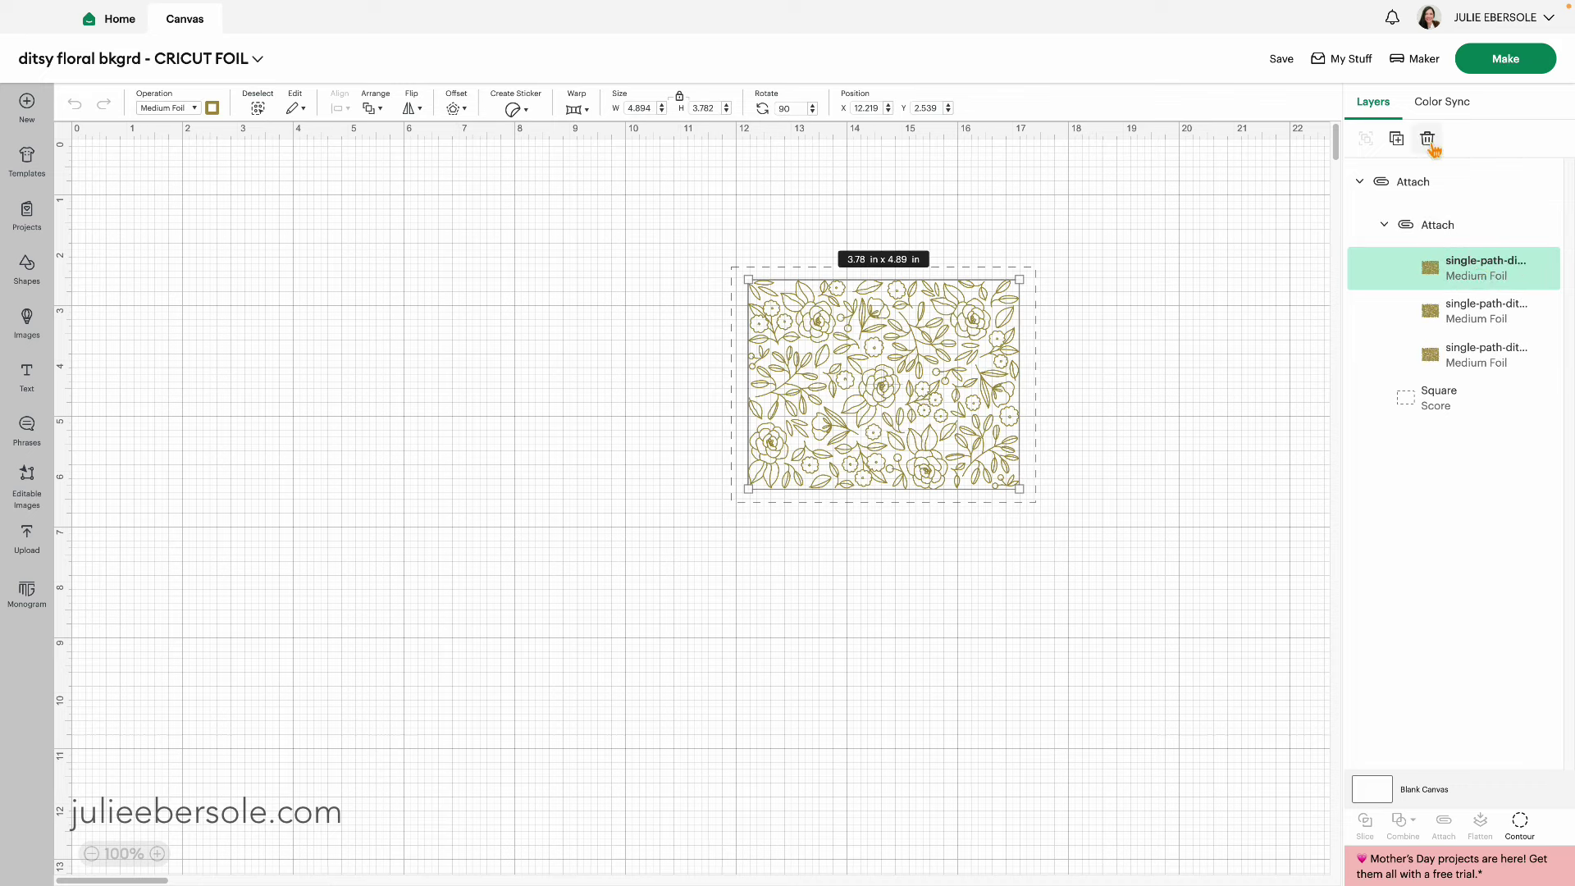
left_click(1429, 141)
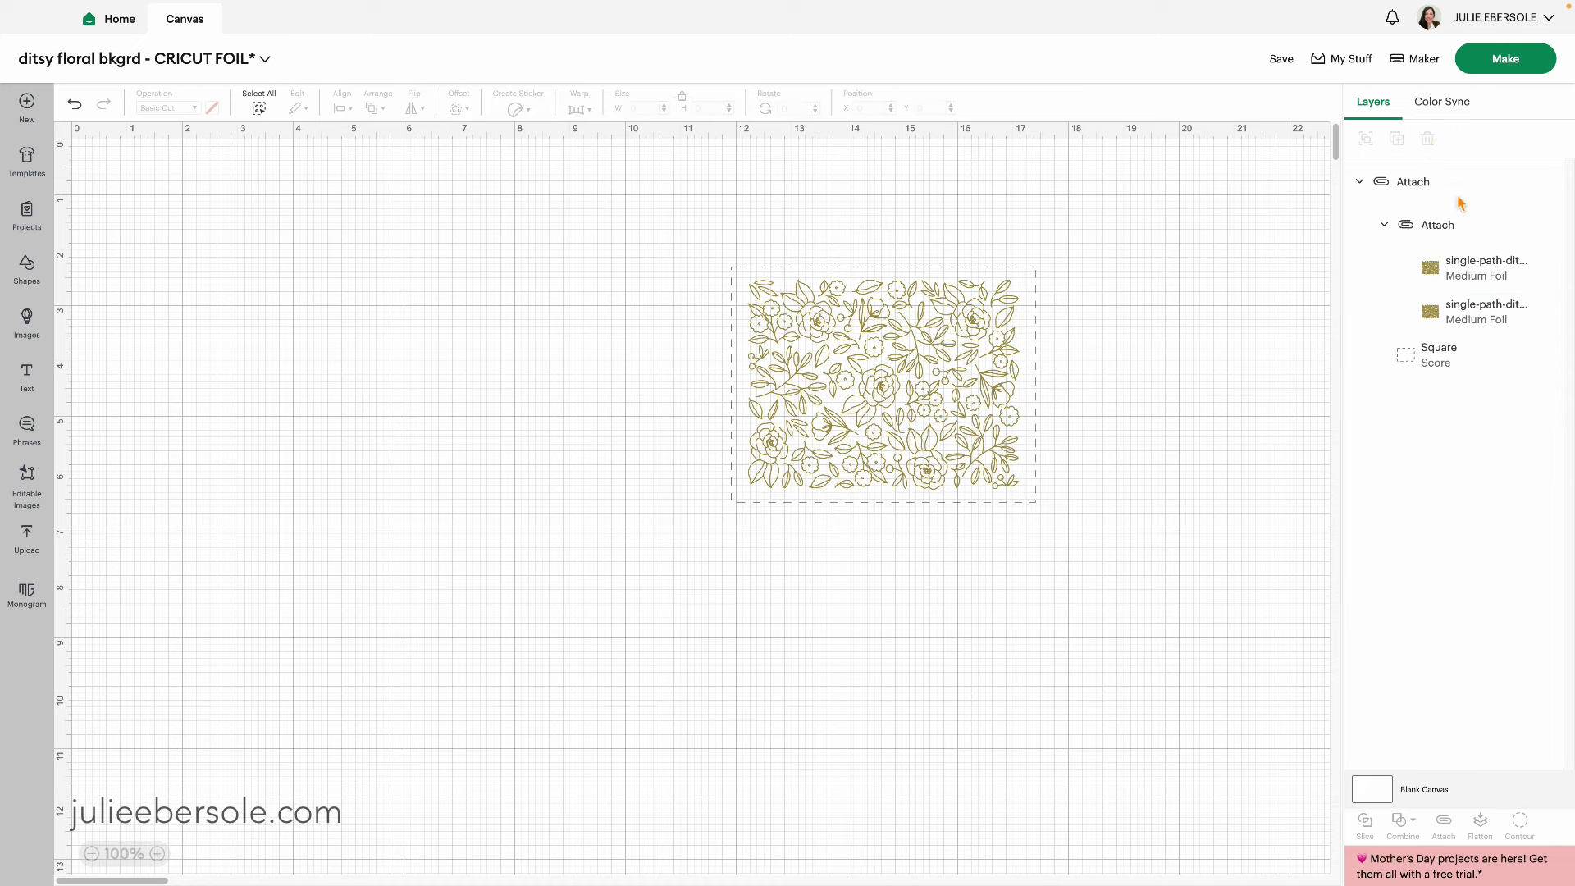
left_click(1474, 279)
left_click(1430, 140)
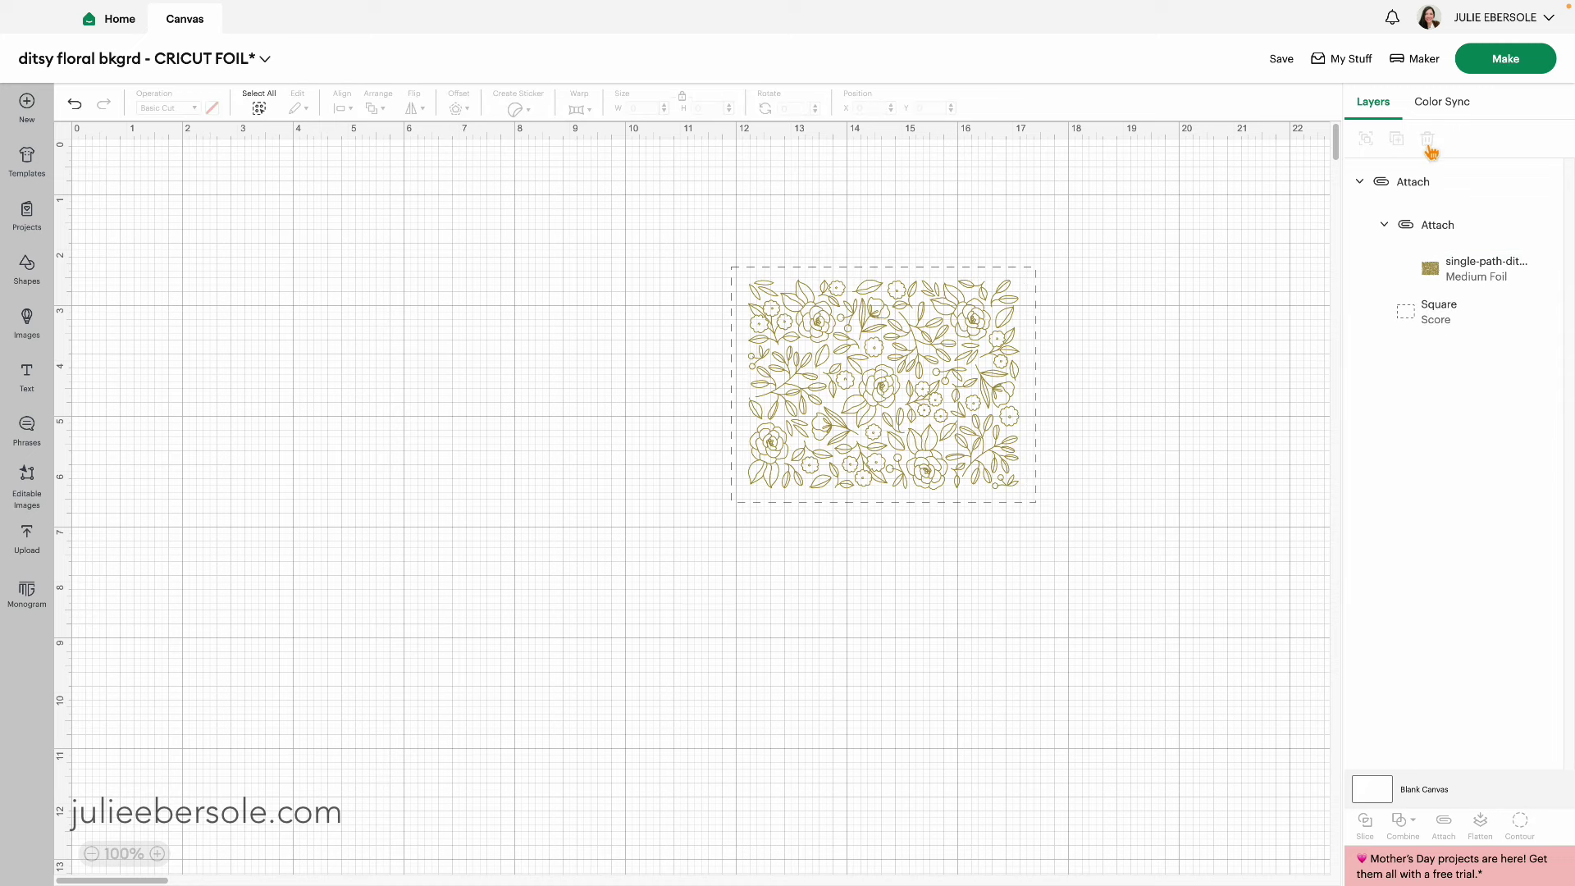
Change the remaining foil layer to Pen drawing in Candy Corn, then deselect it.
left_click(1478, 274)
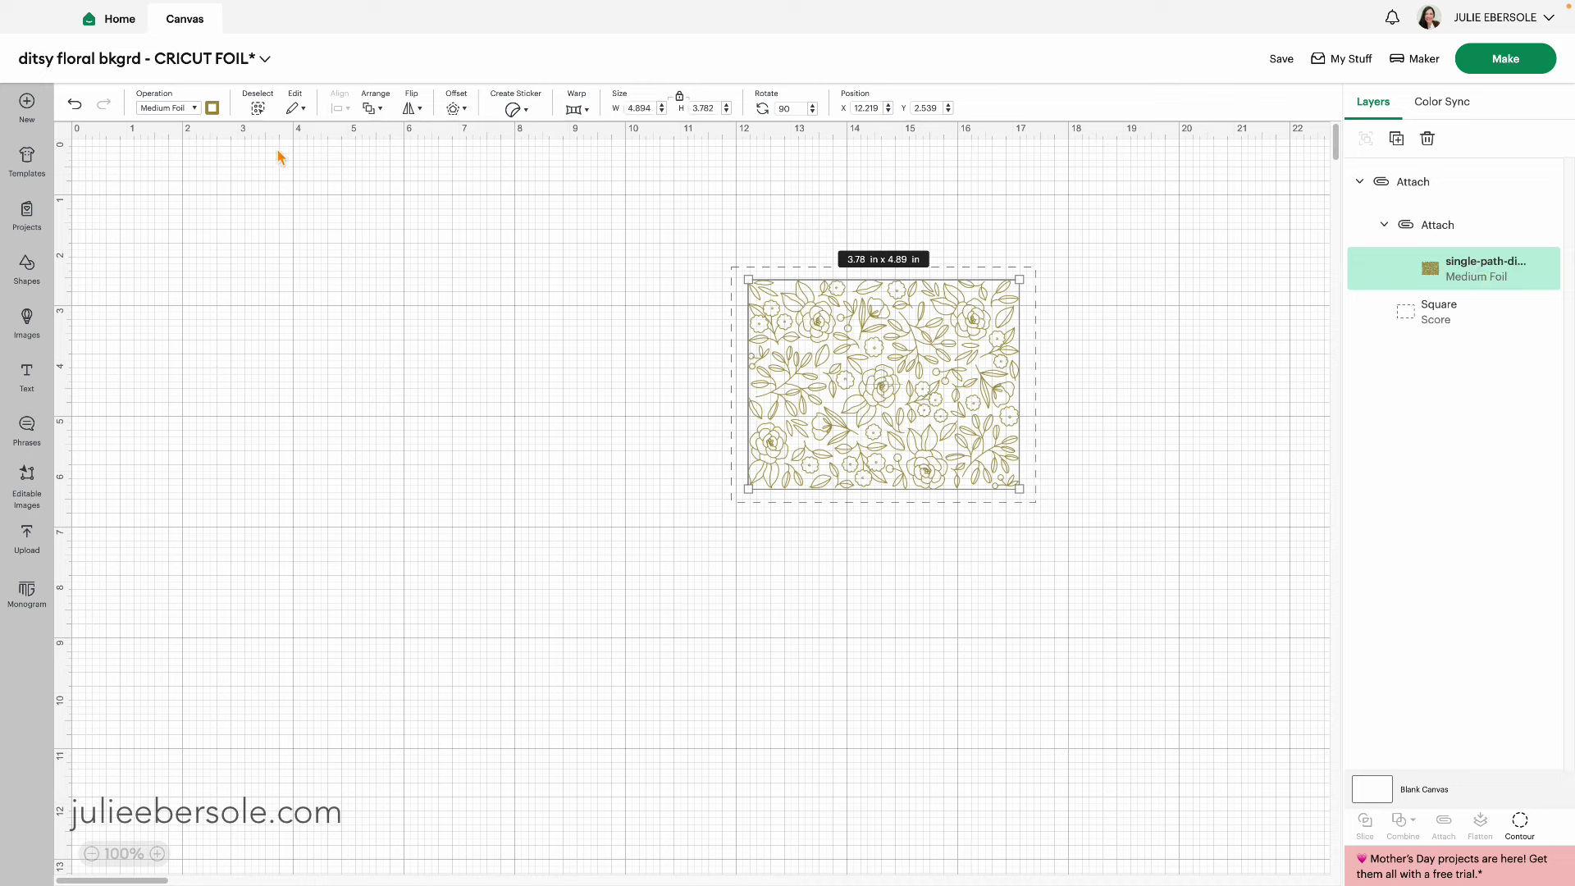
left_click(196, 112)
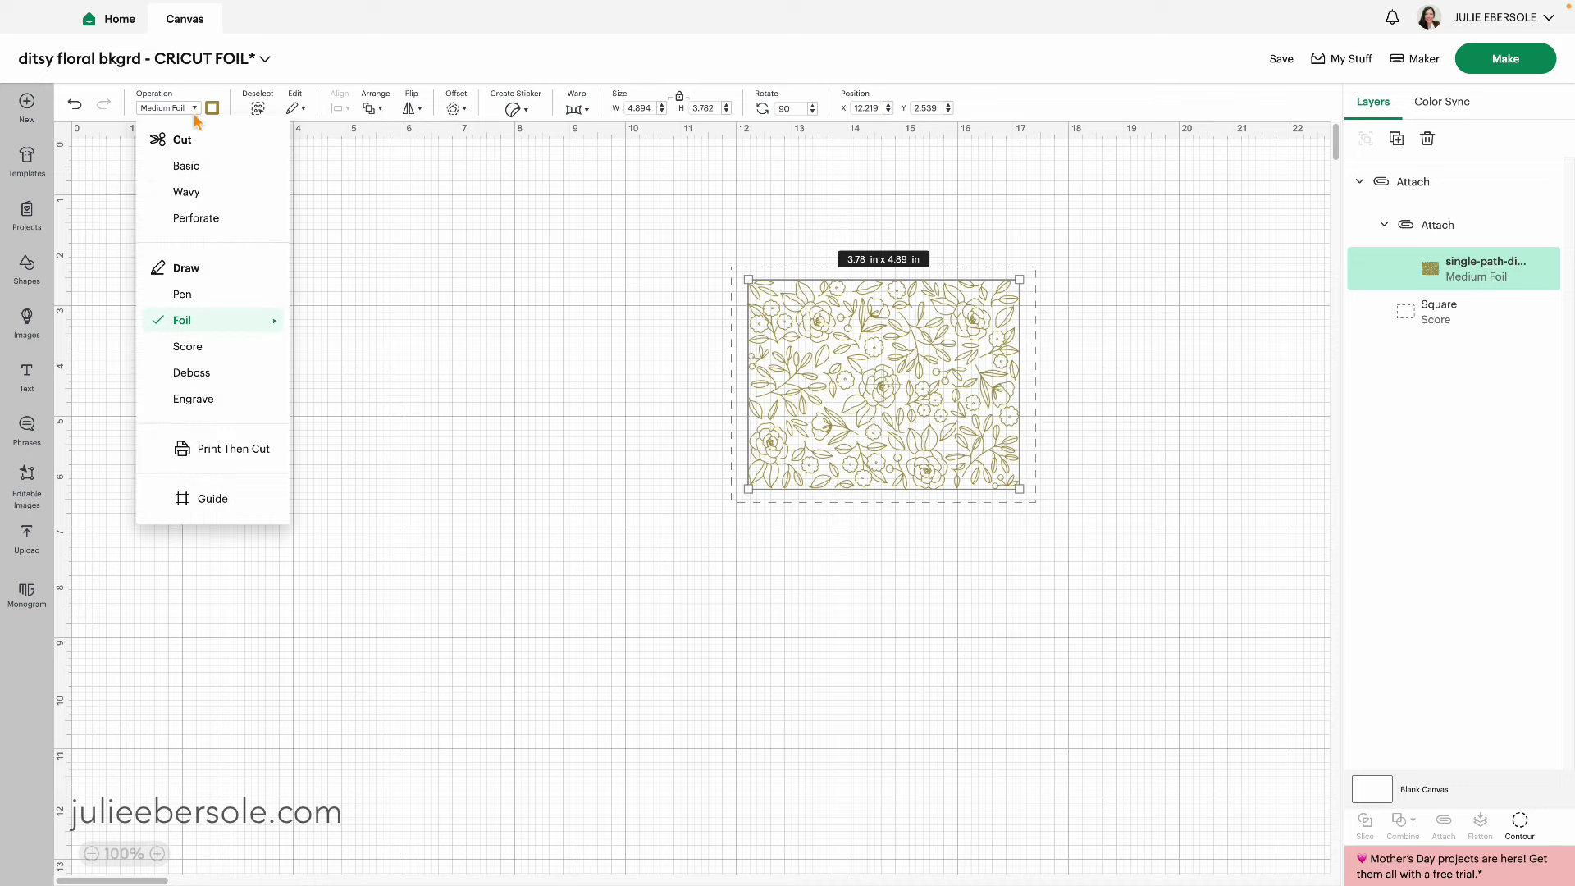
left_click(188, 301)
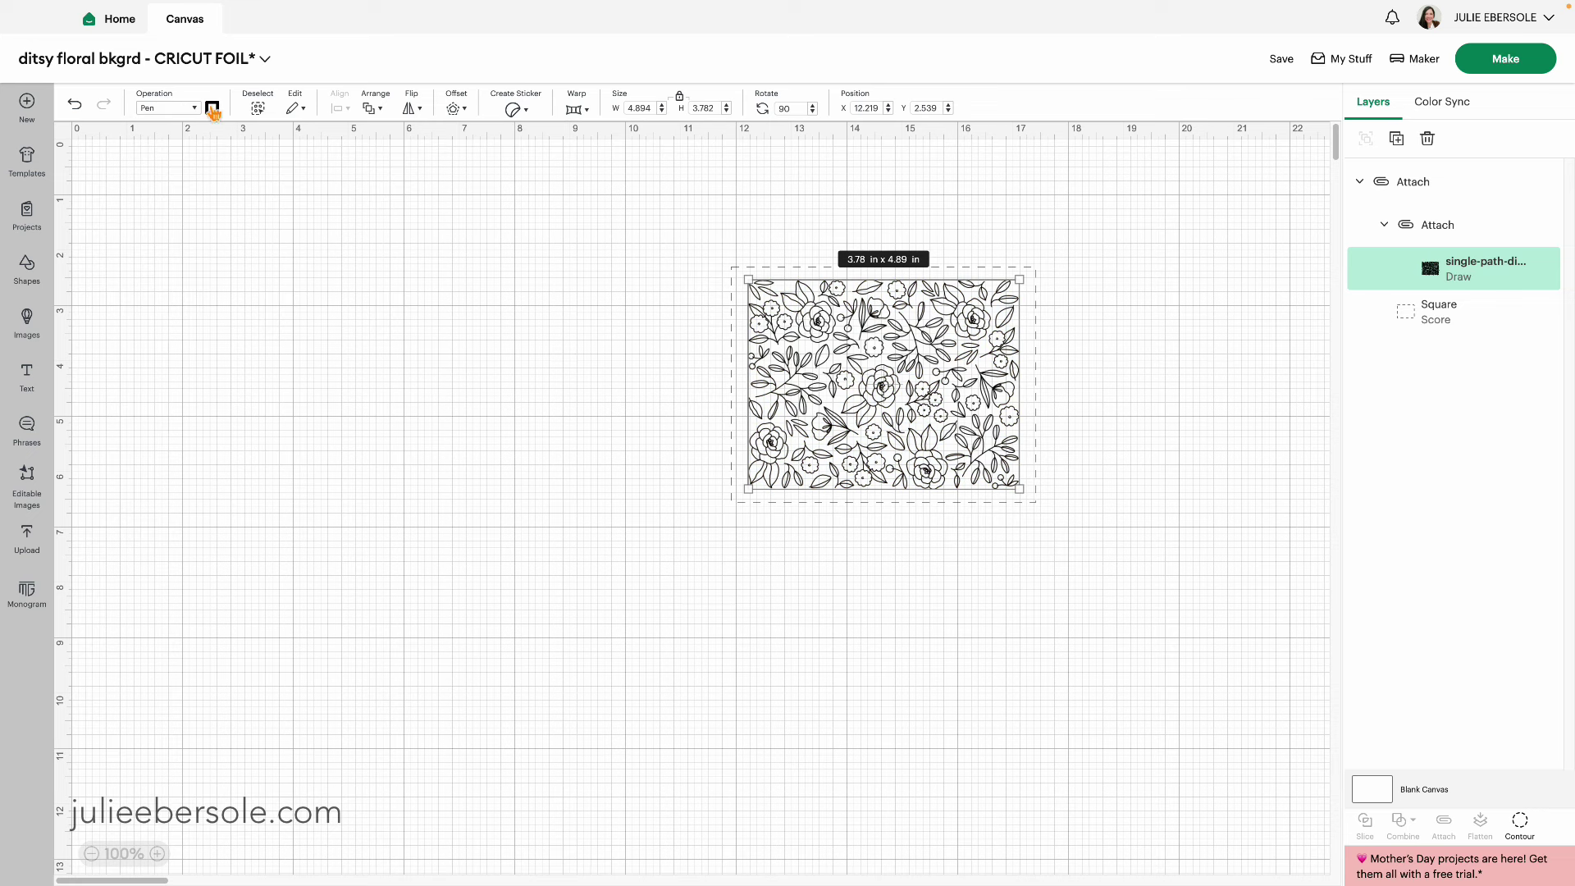
left_click(223, 119)
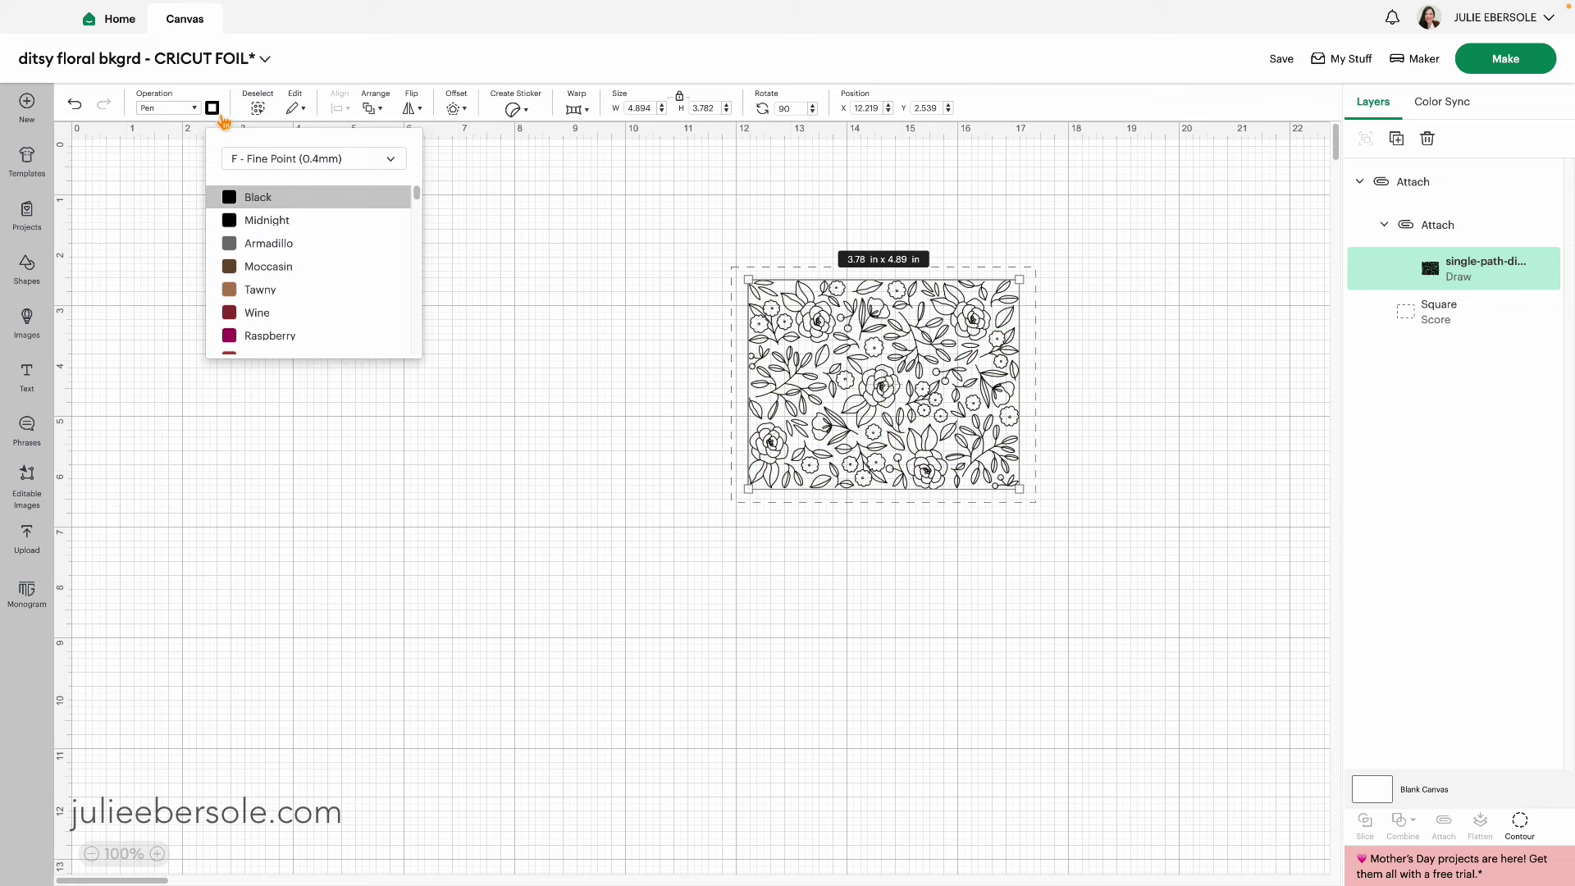
left_click_drag(418, 200, 416, 223)
left_click(309, 271)
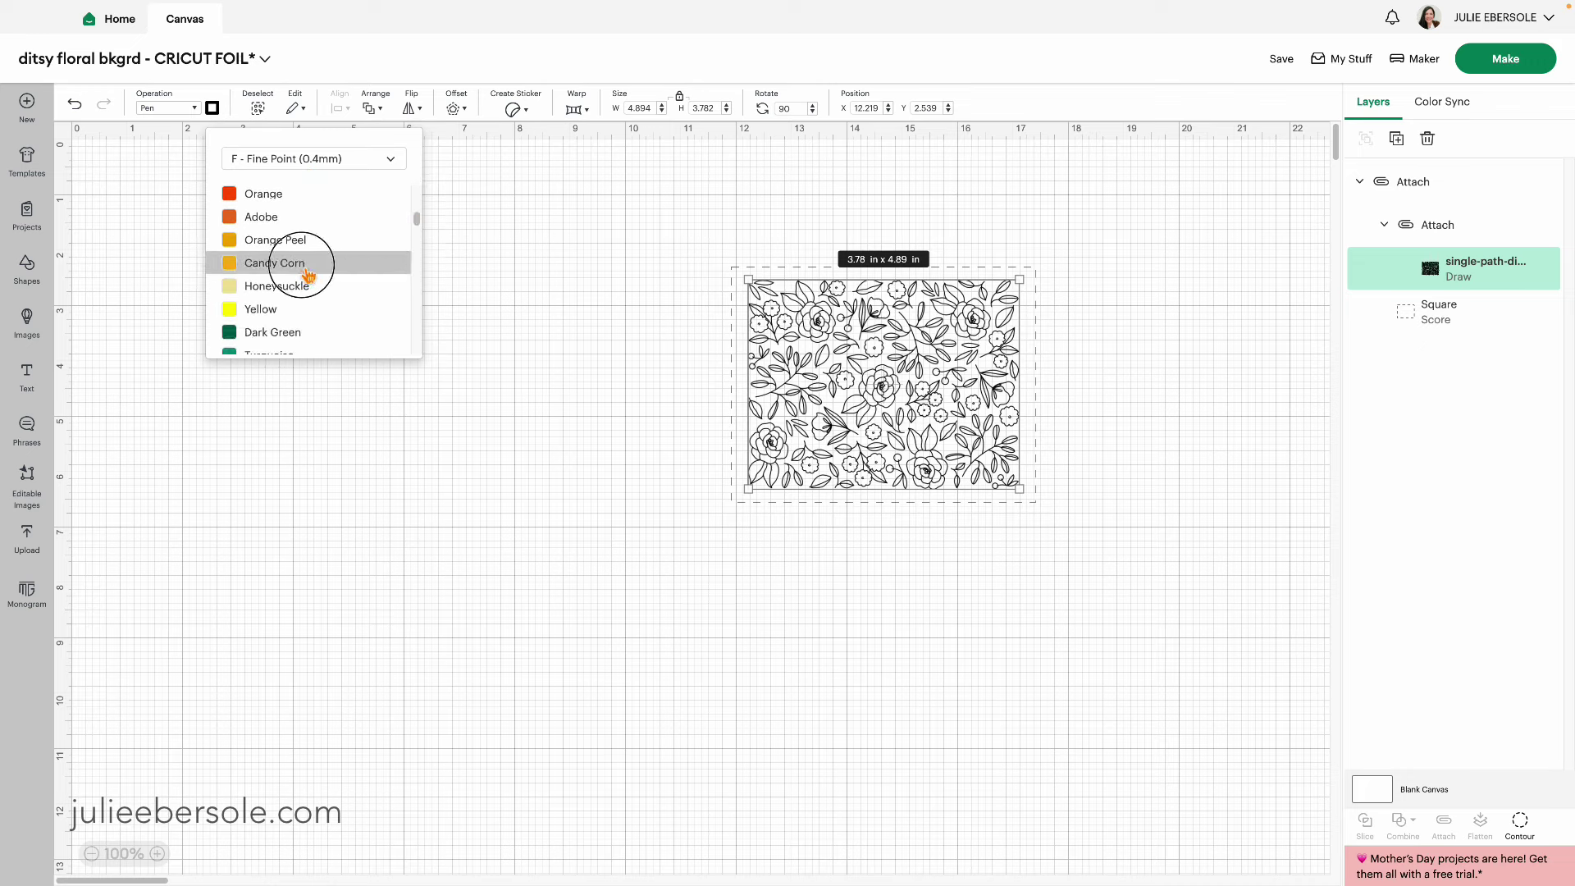
left_click(591, 237)
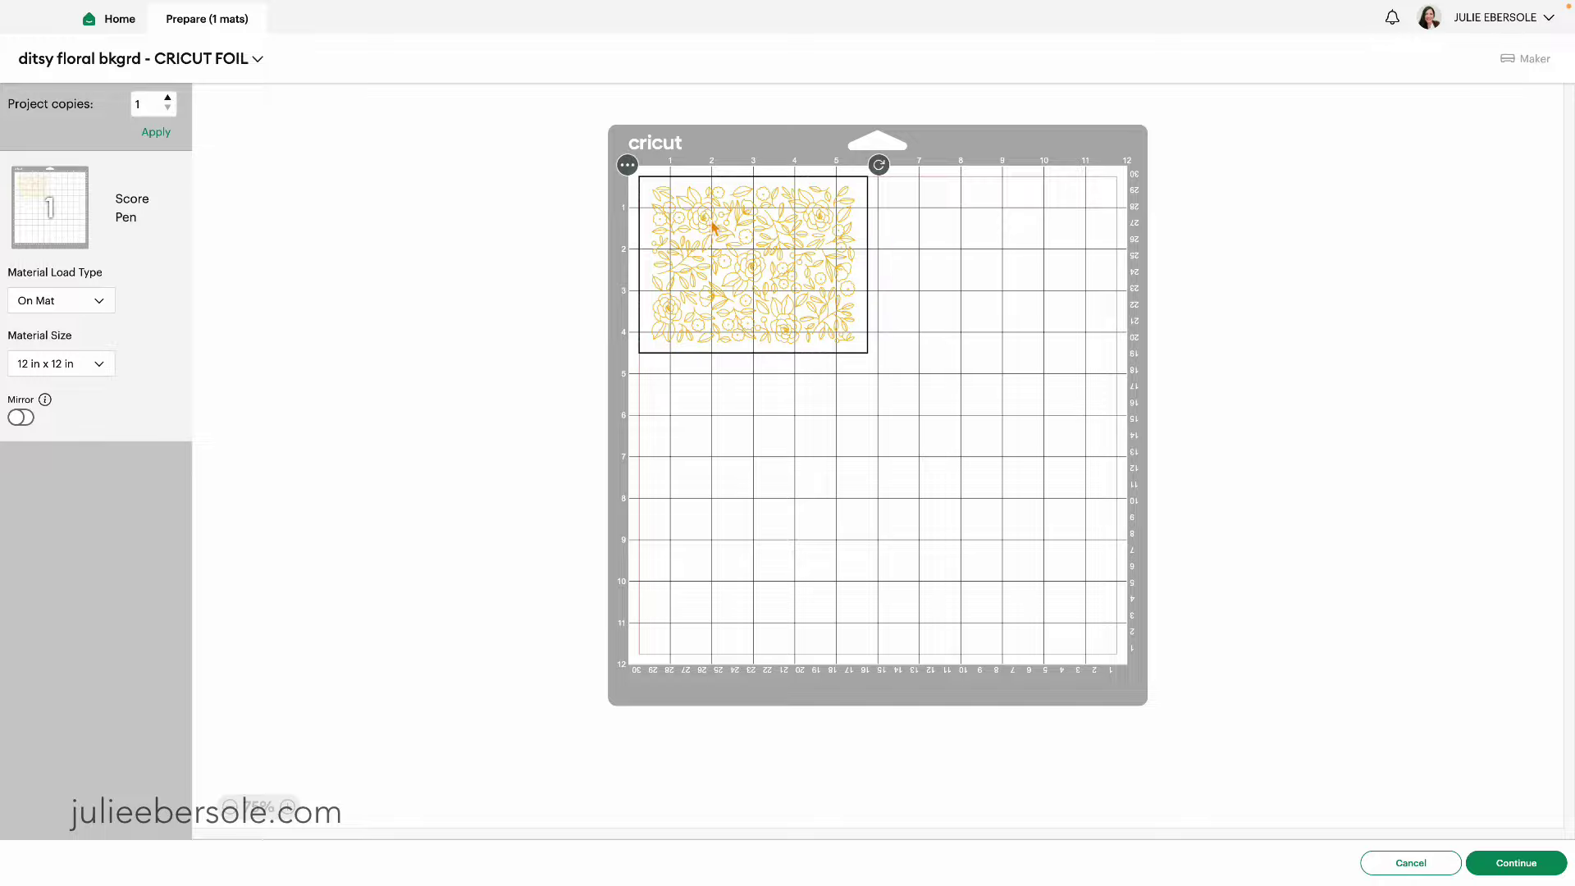
Drag the floral design to the lower middle of the 12 x 12 mat and continue.
left_click_drag(712, 228, 833, 508)
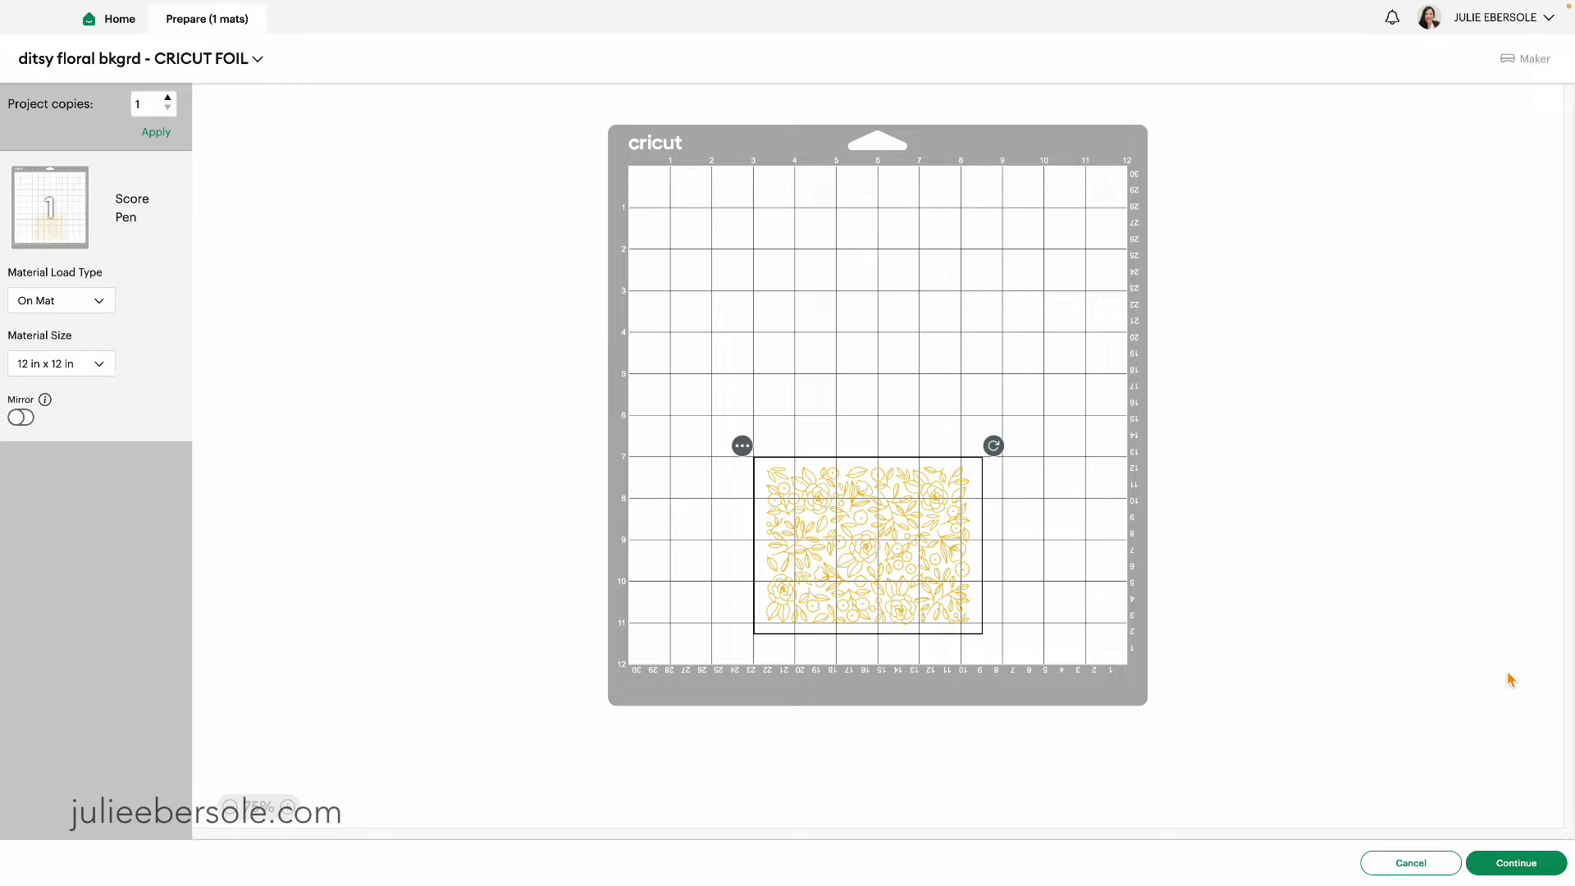
left_click(1518, 862)
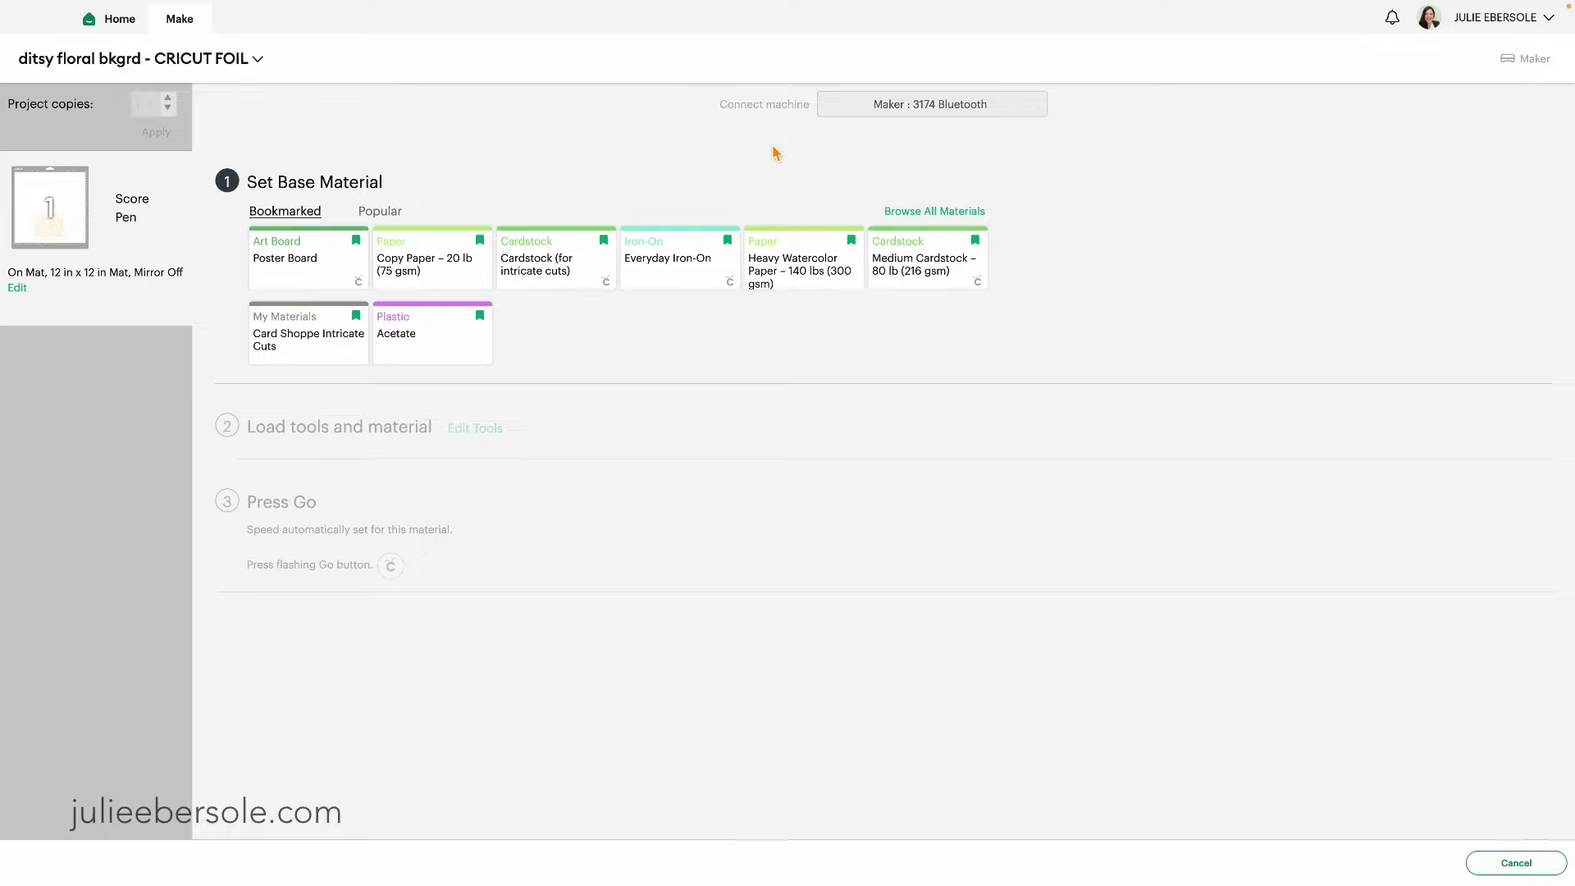
Choose Medium Cardstock – 80 lb and swap the scoring wheel for the Scoring Stylus.
left_click(930, 269)
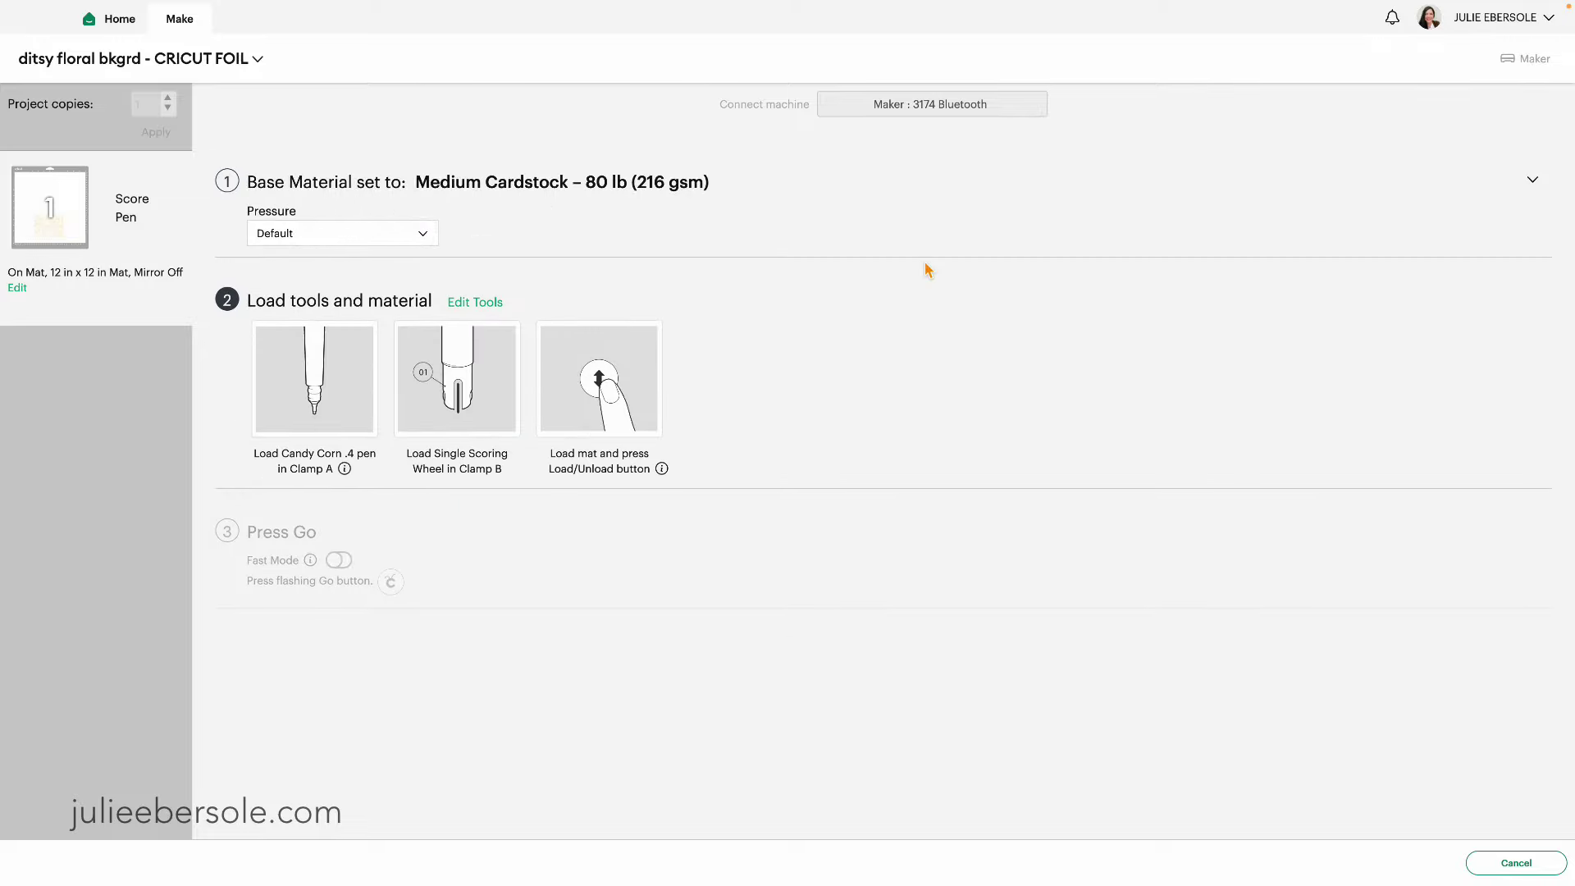
left_click(484, 303)
left_click(833, 229)
left_click(1072, 354)
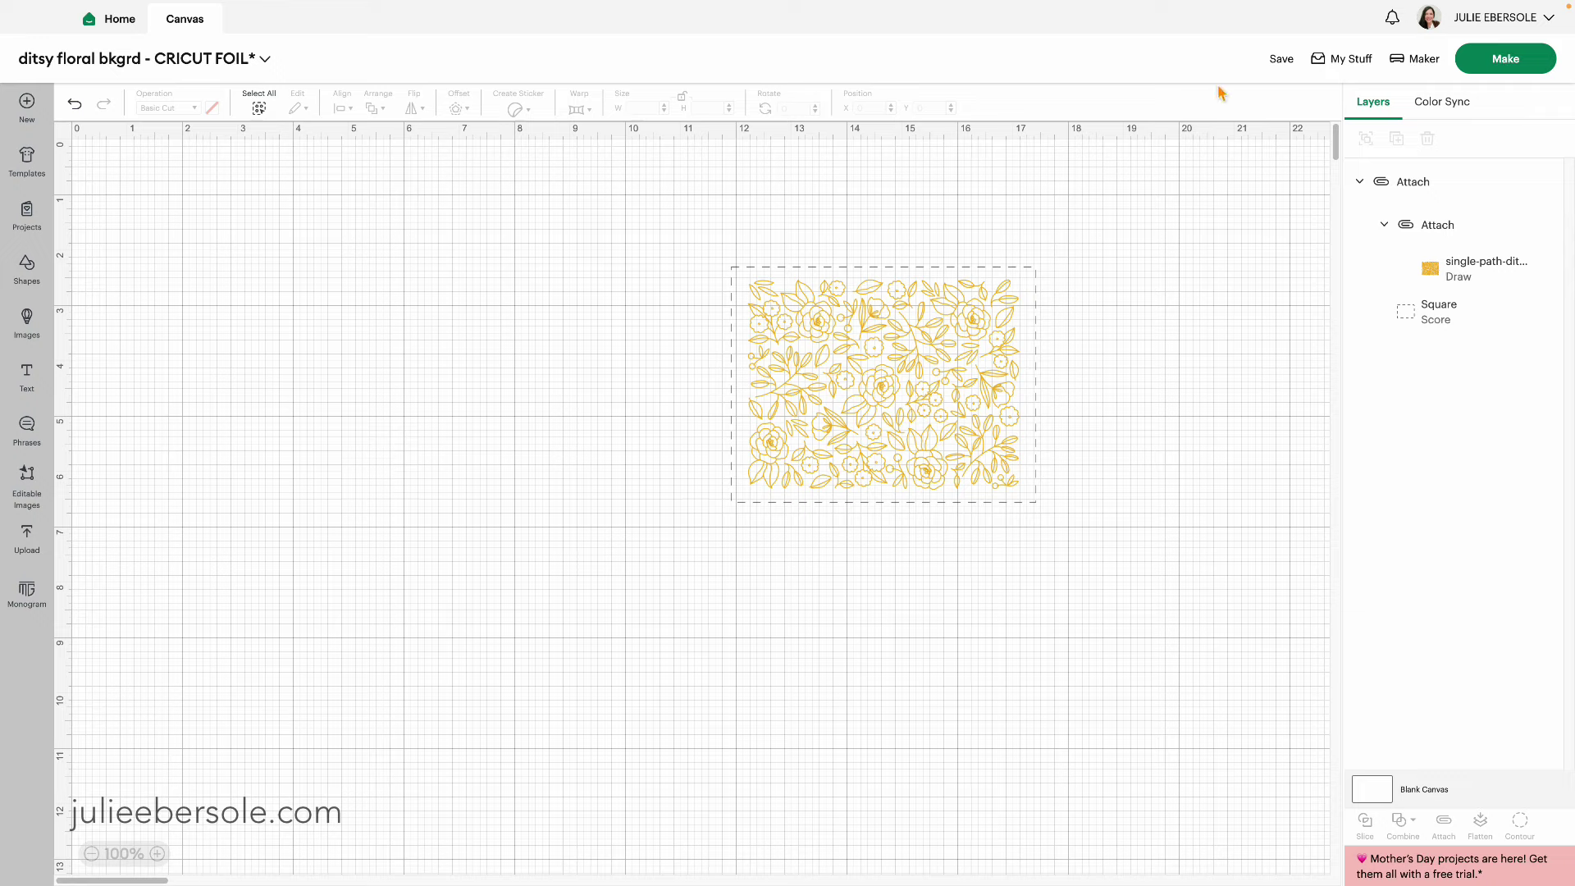
Save As 'ditsy floral bkgrd - WRMK FOIL quill', replacing CRICUT, in the Miscellaneous collection.
left_click(1285, 69)
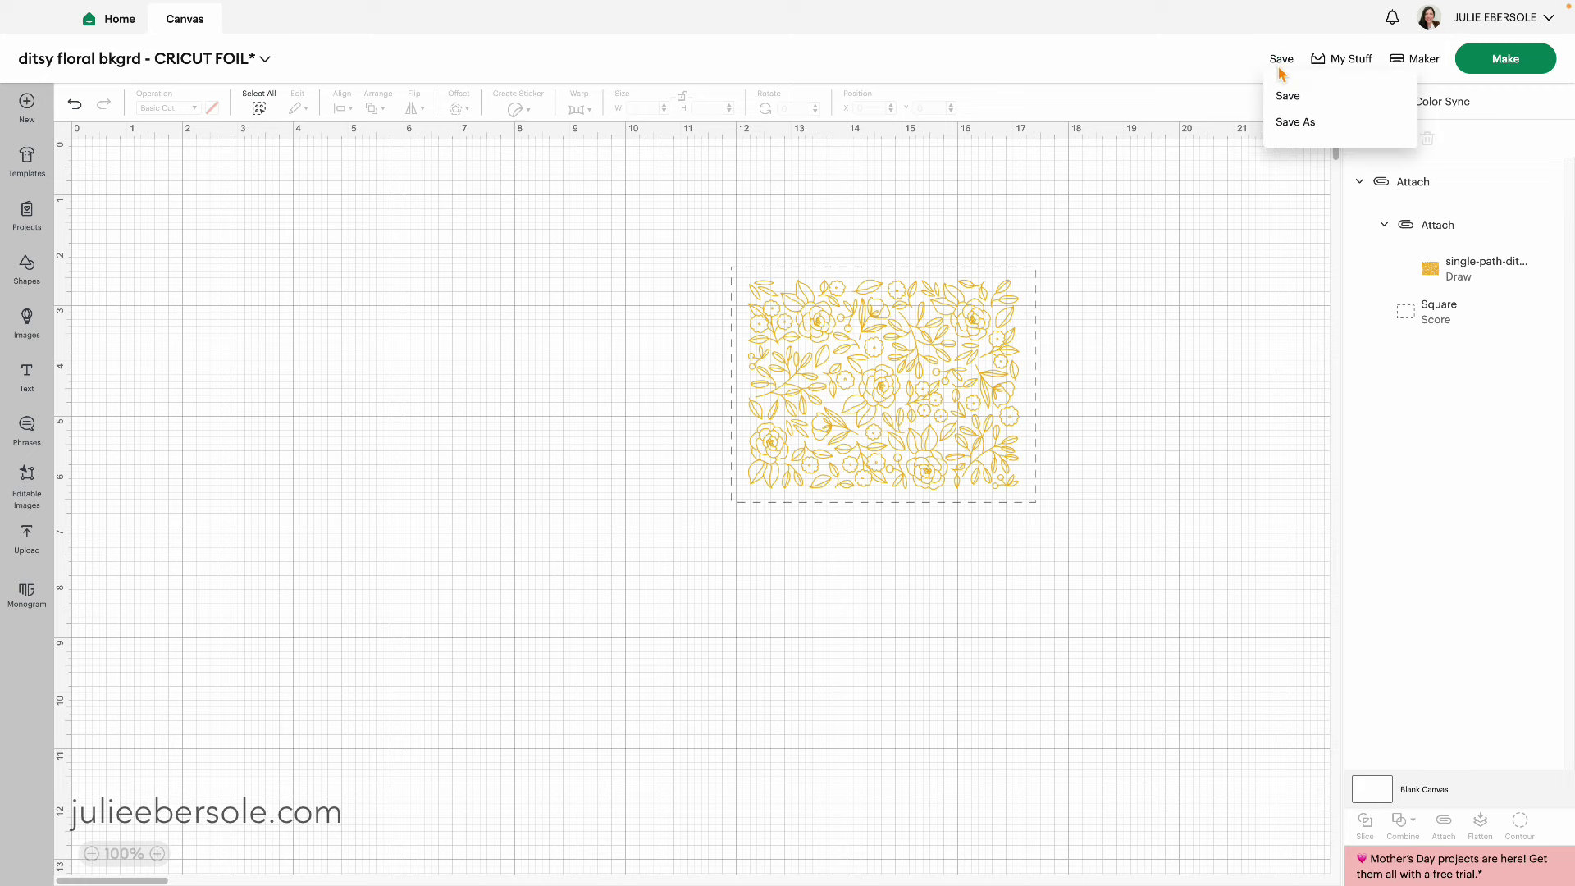
left_click(1293, 130)
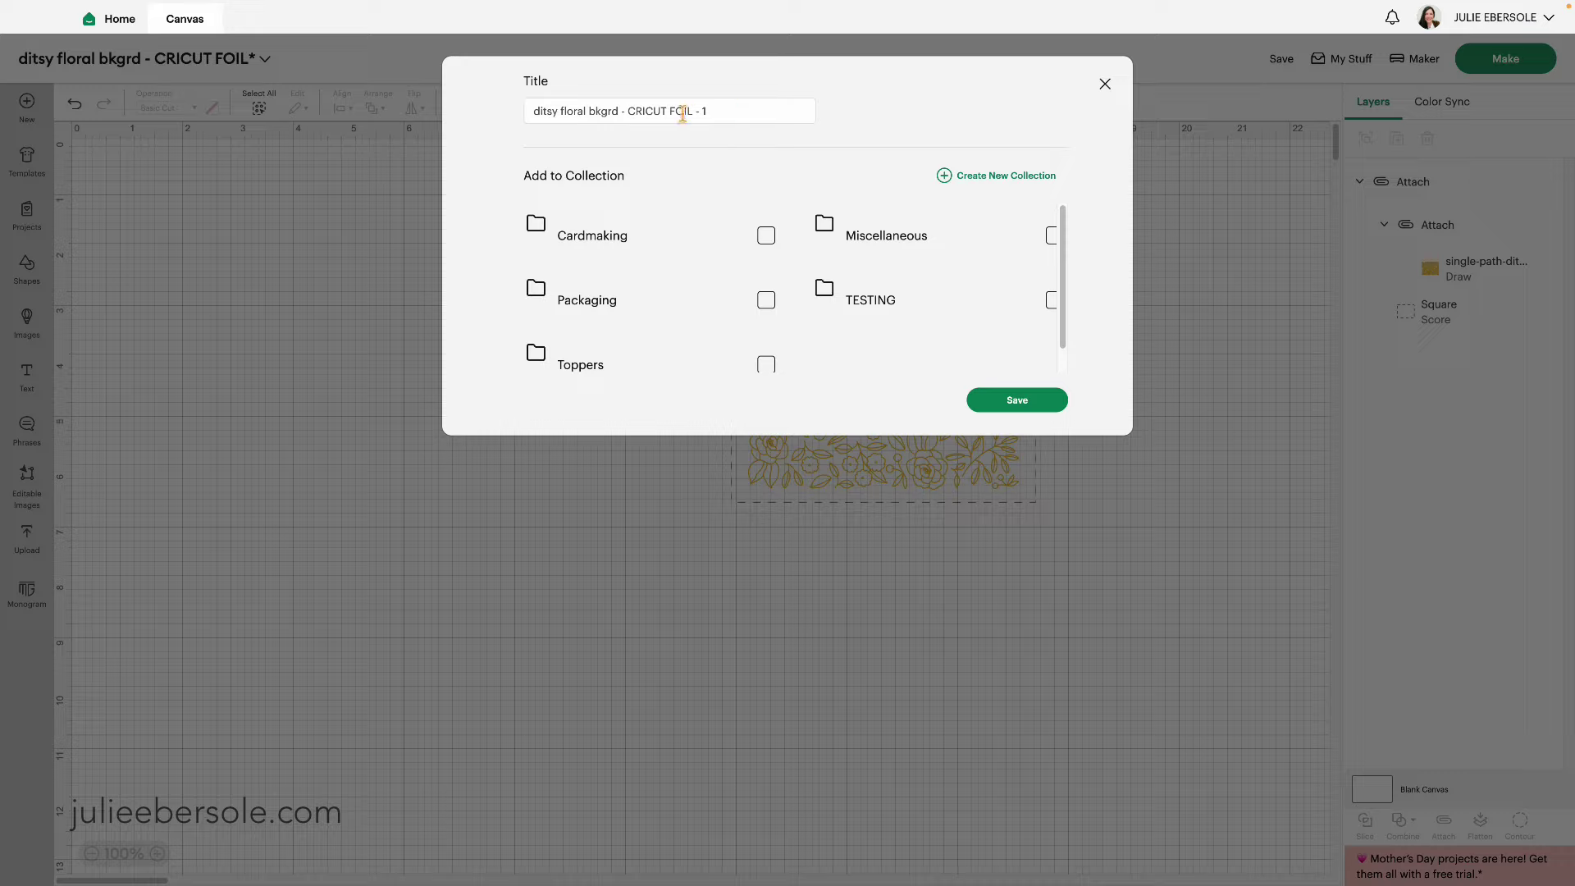
left_click_drag(669, 112, 631, 112)
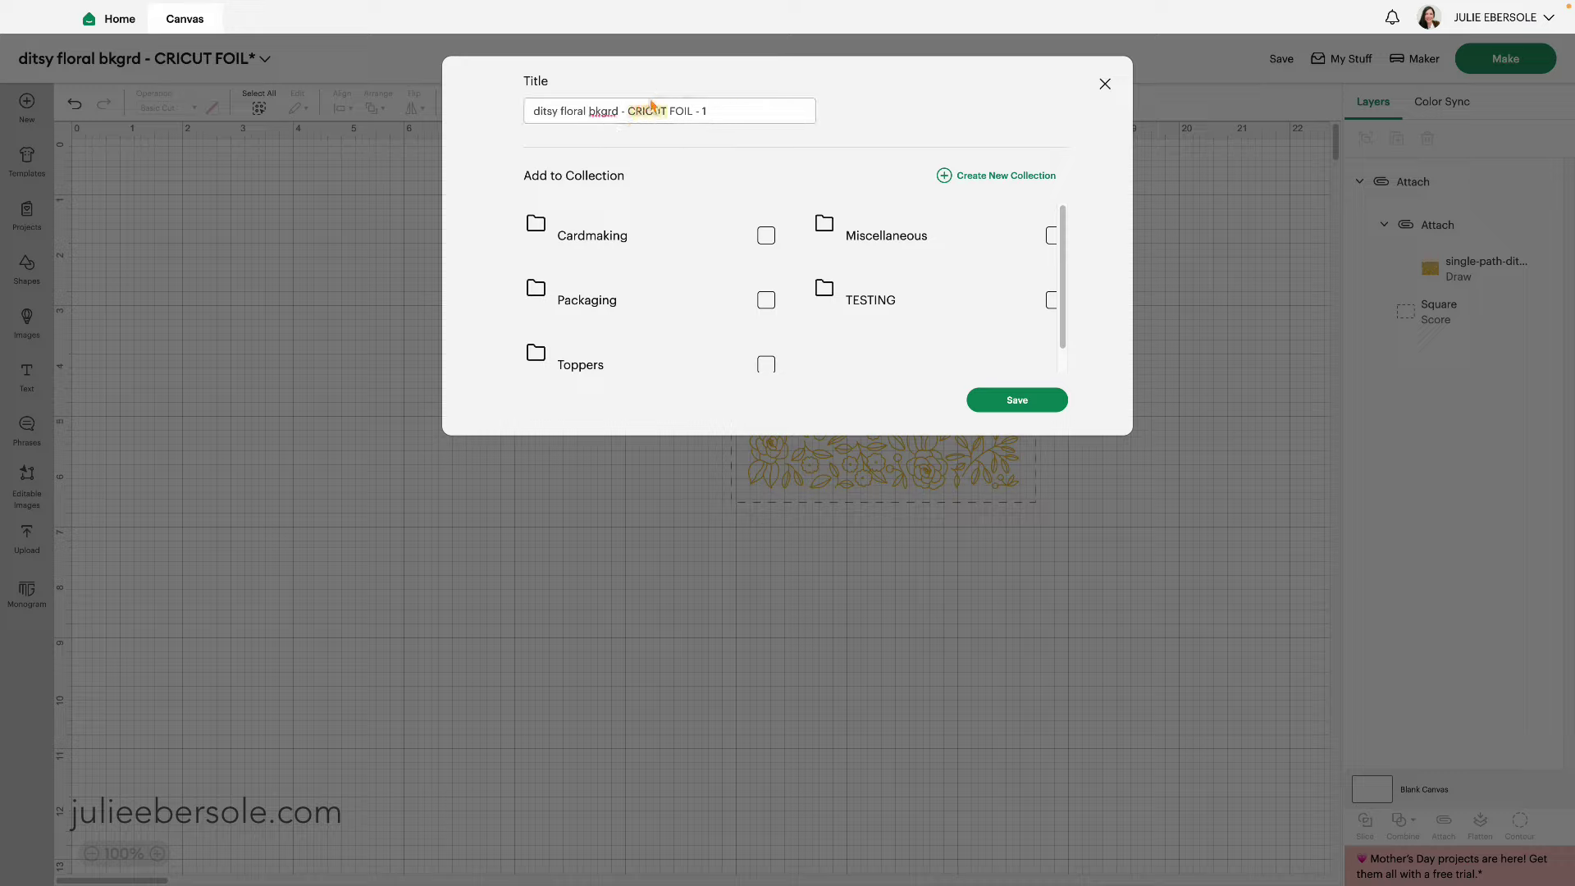
type("WRMK")
left_click(1052, 235)
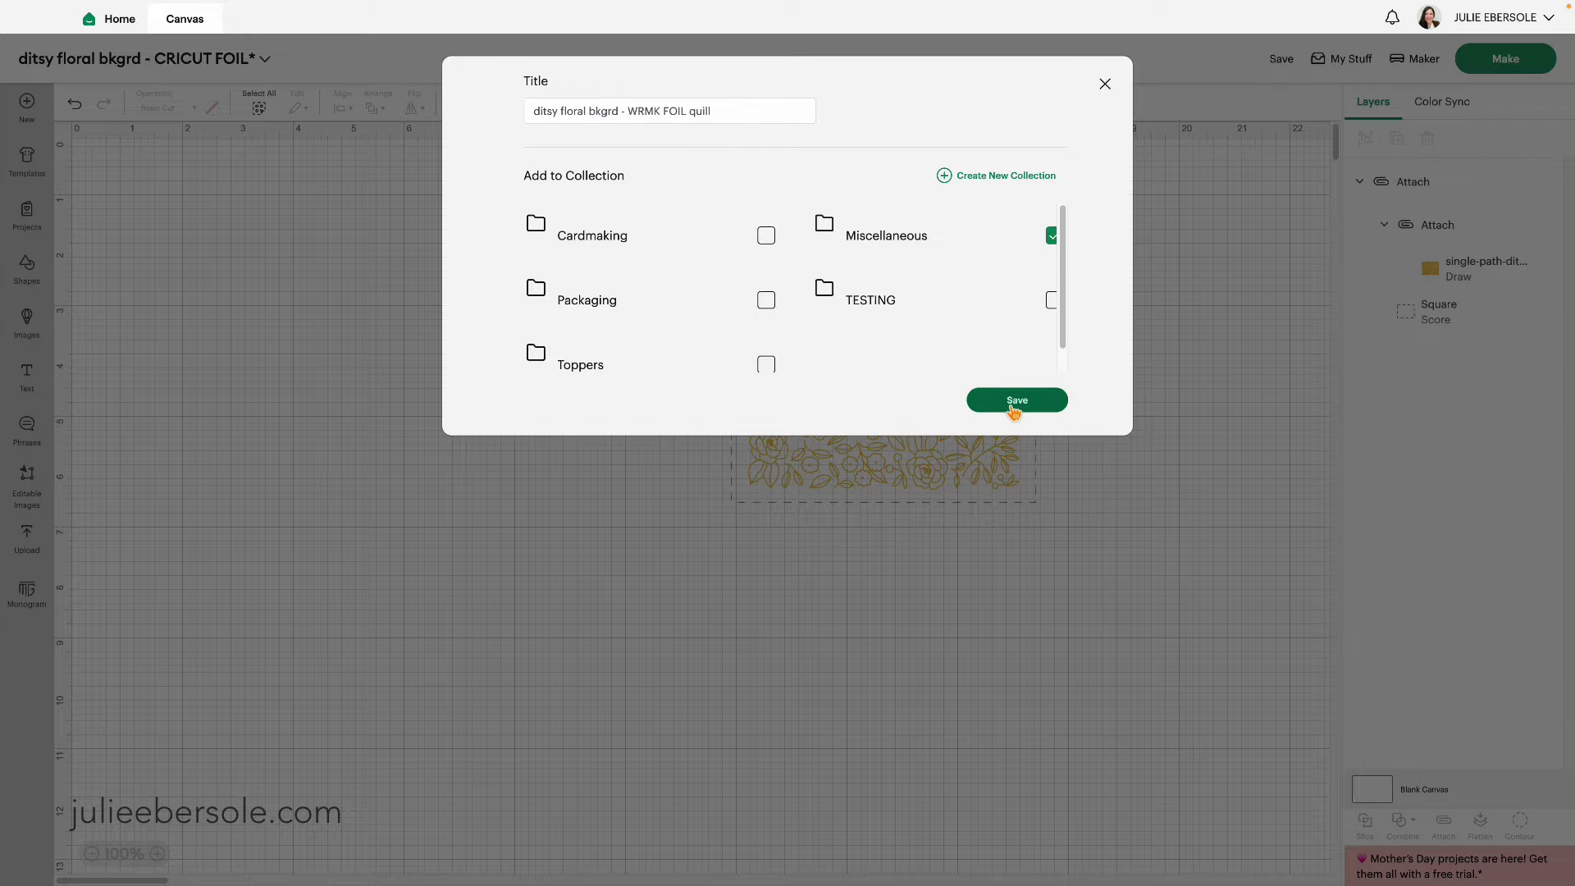
left_click(1016, 404)
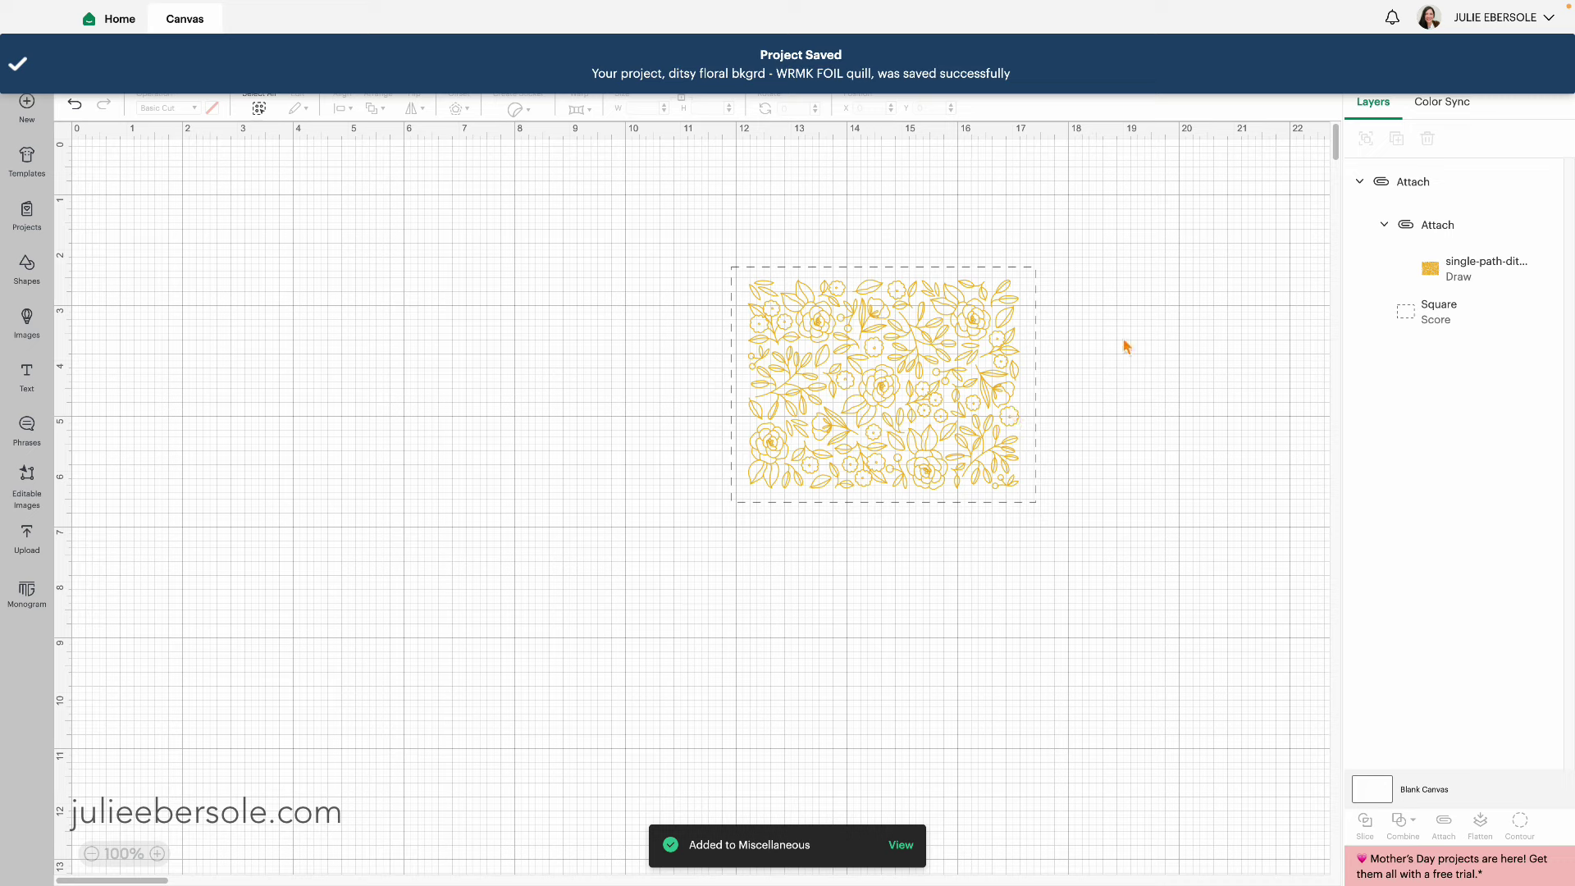
Delete the floral group from the canvas and open My Stuff's project list.
left_click(1173, 234)
left_click_drag(655, 193, 1216, 551)
key("Delete")
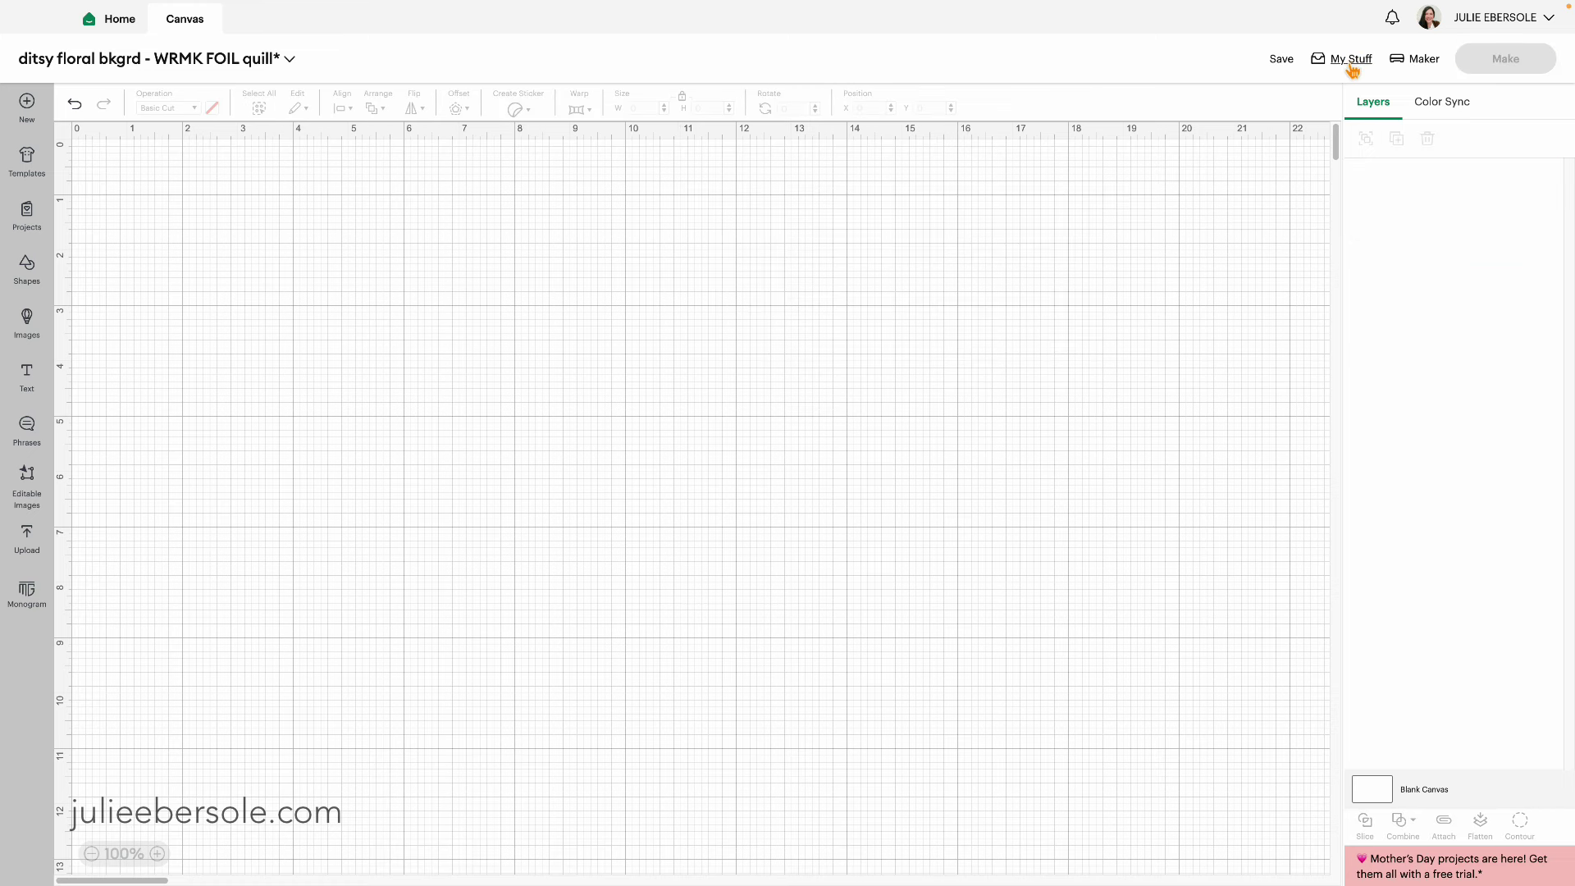
left_click(1348, 59)
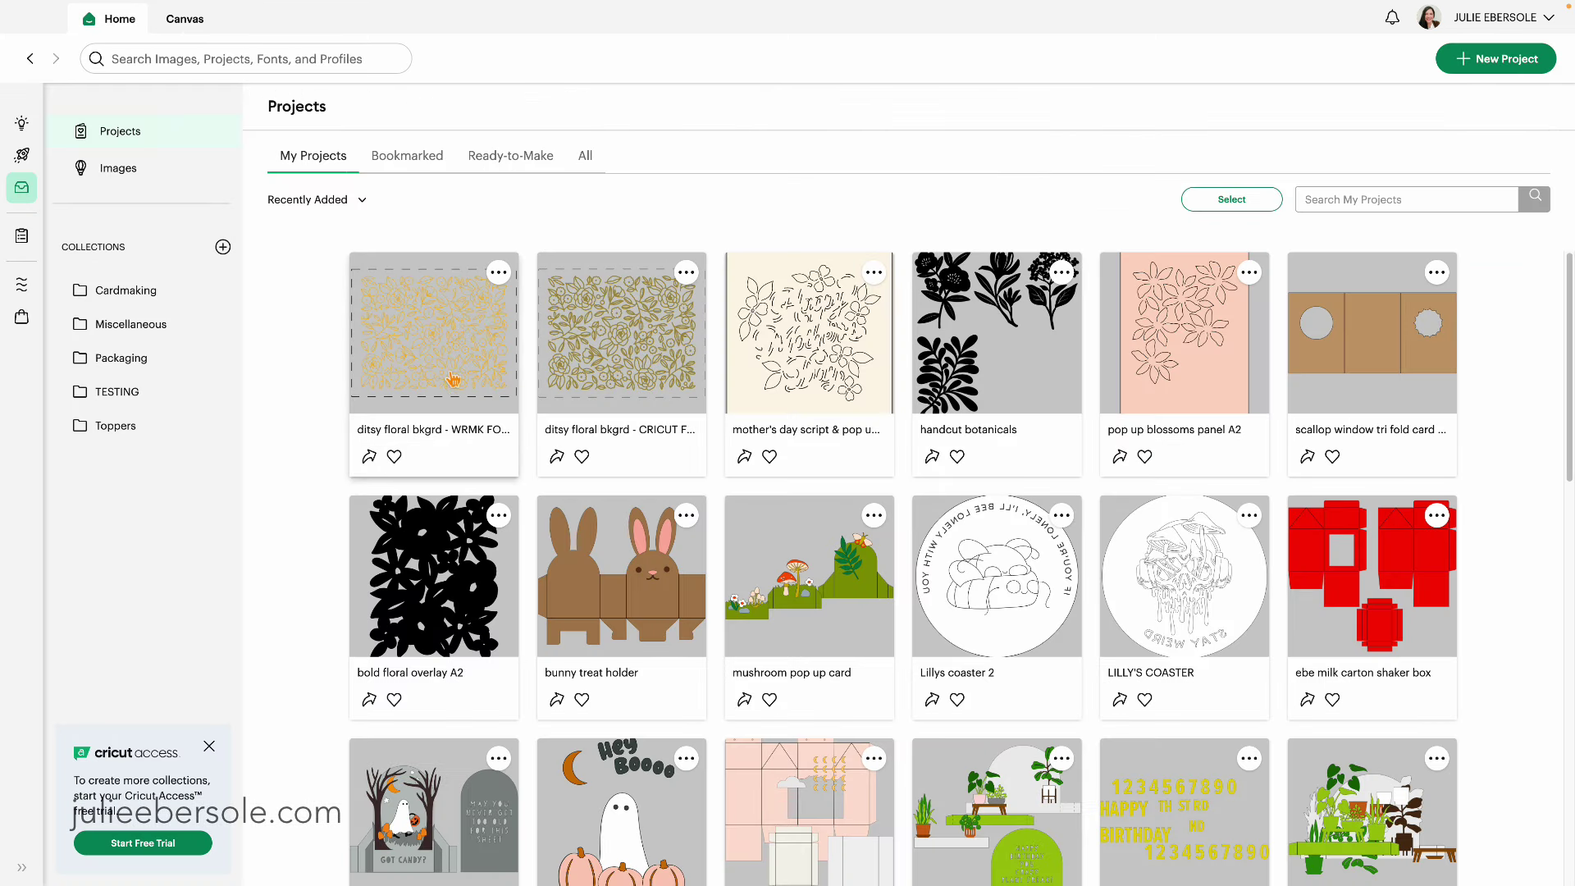